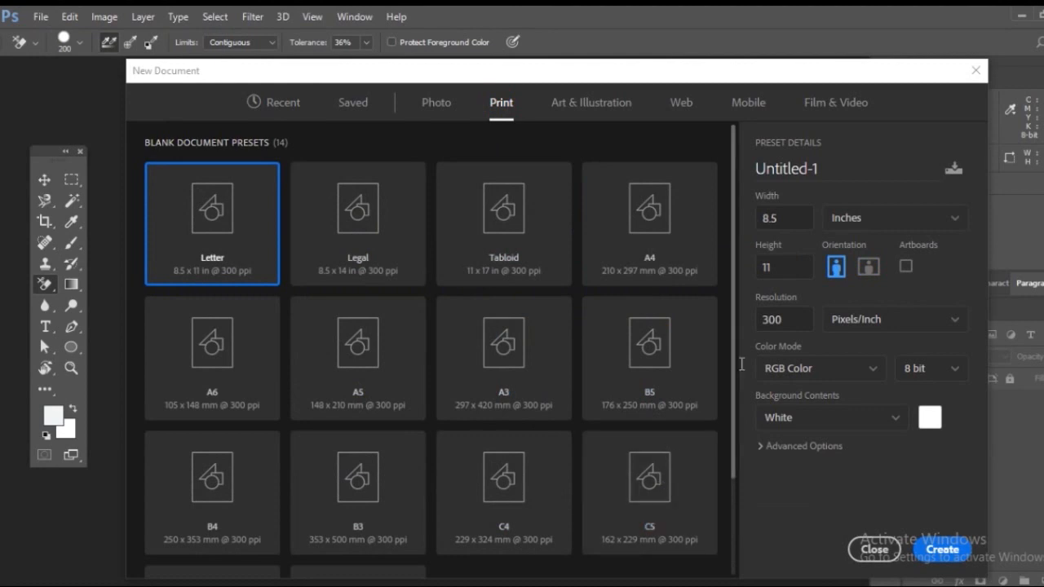
Create a new landscape print document 3.5 inches wide and 2 inches high at 300 pixels/inch in RGB Color
drag(734, 226, 682, 185)
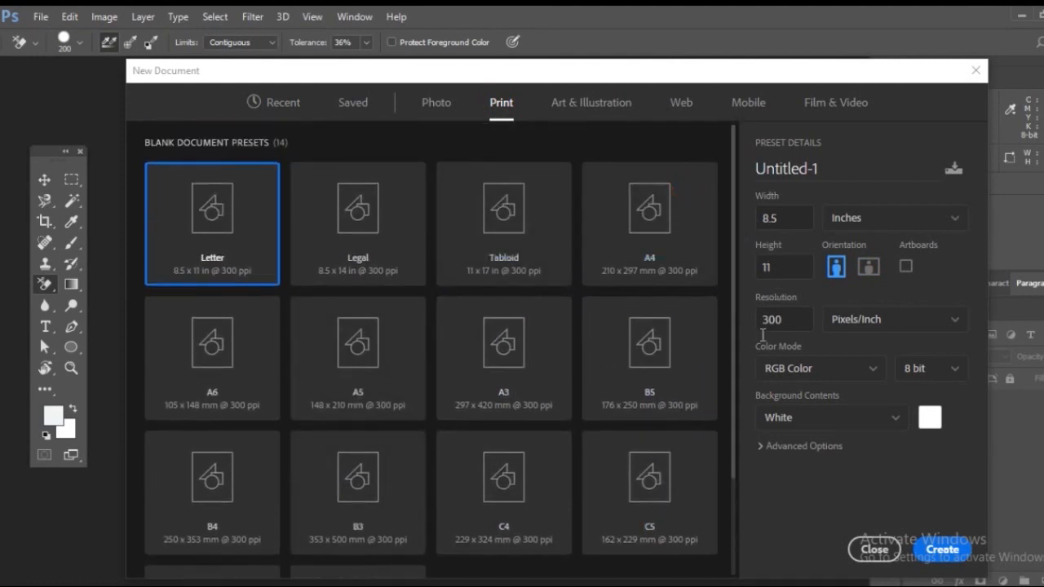
click(763, 218)
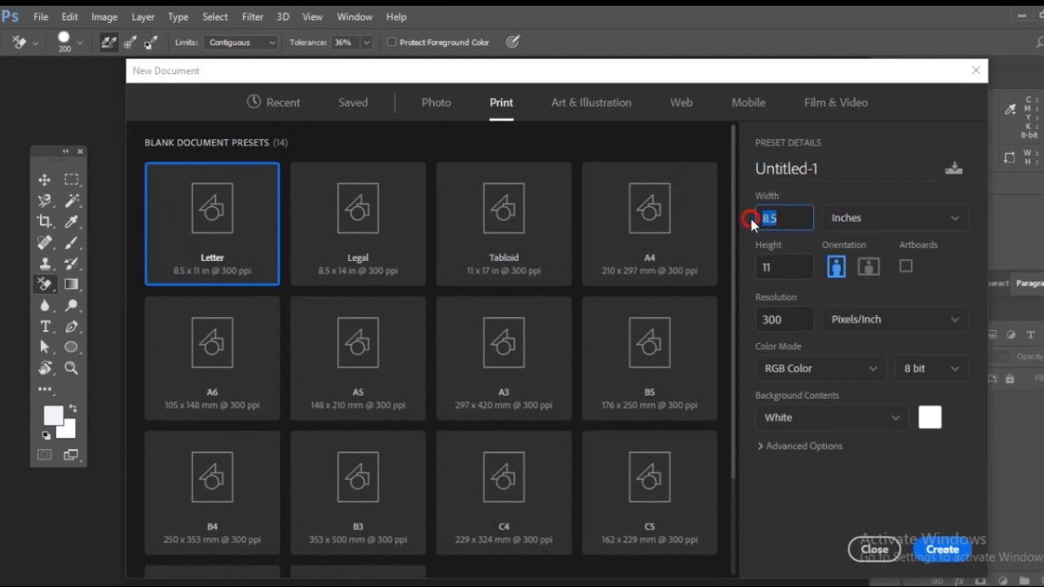
text(3.5)
click(750, 270)
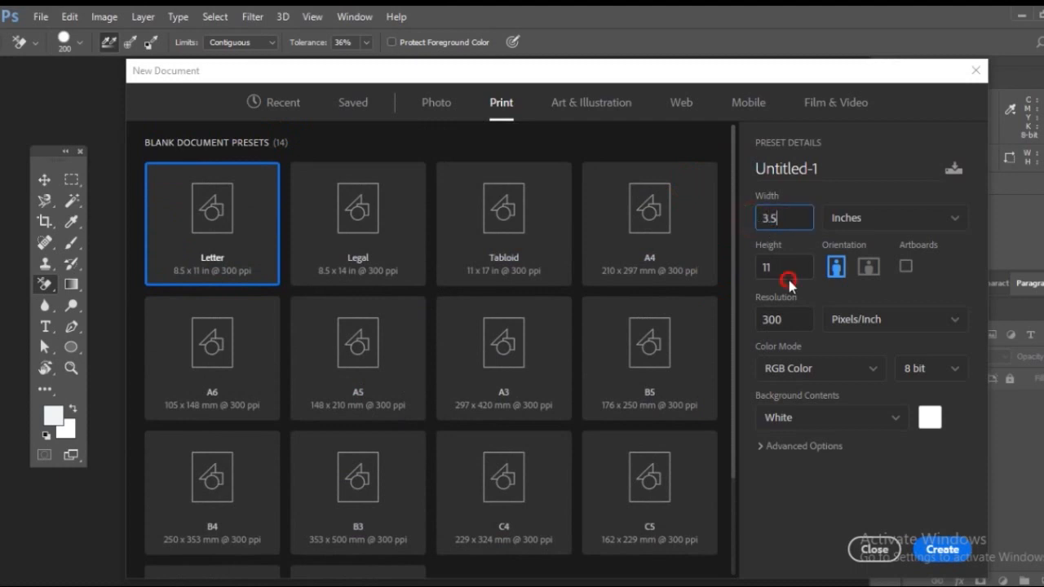
text(2)
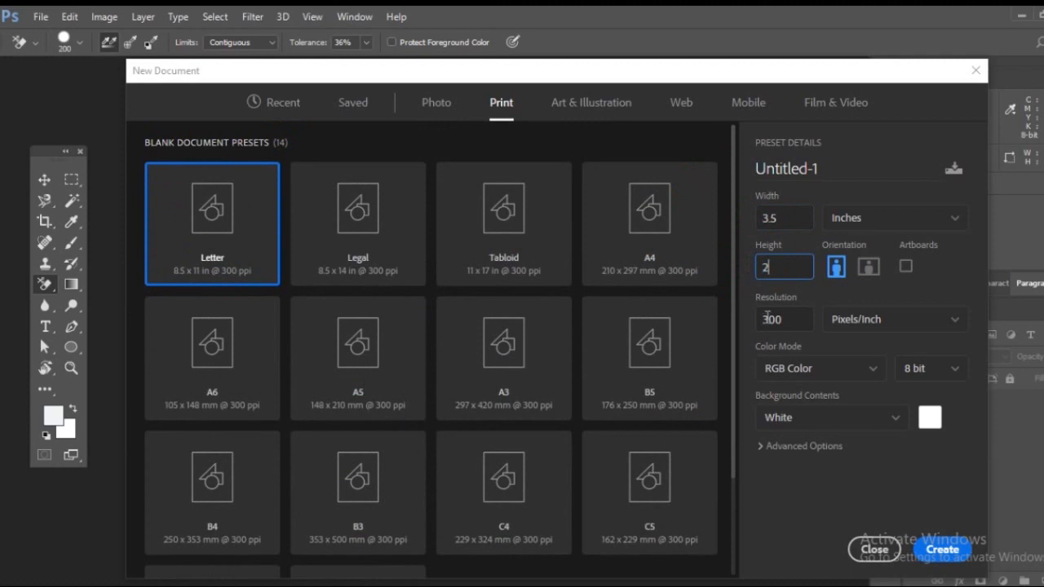
click(739, 324)
click(738, 324)
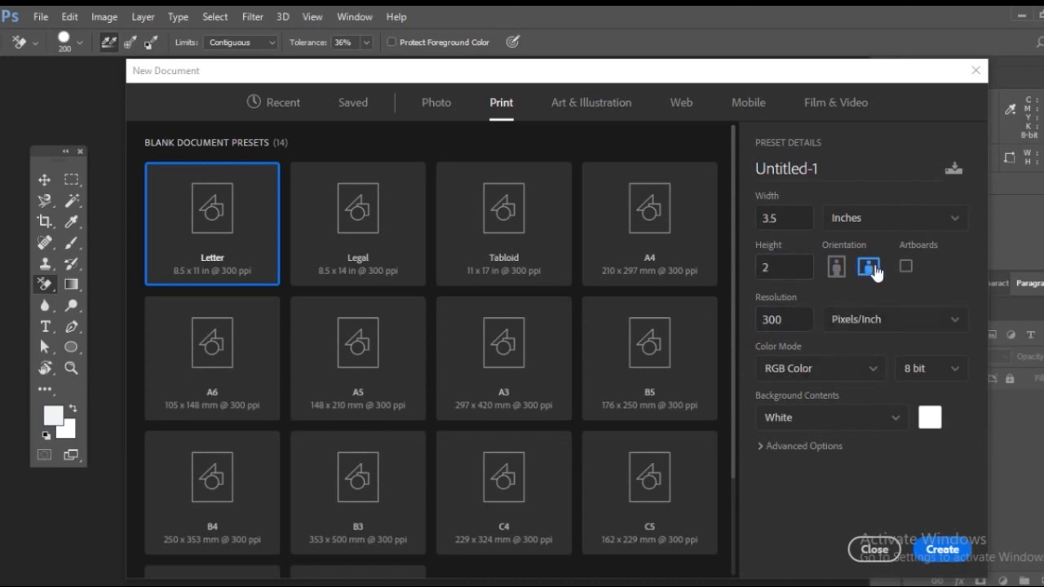
click(942, 552)
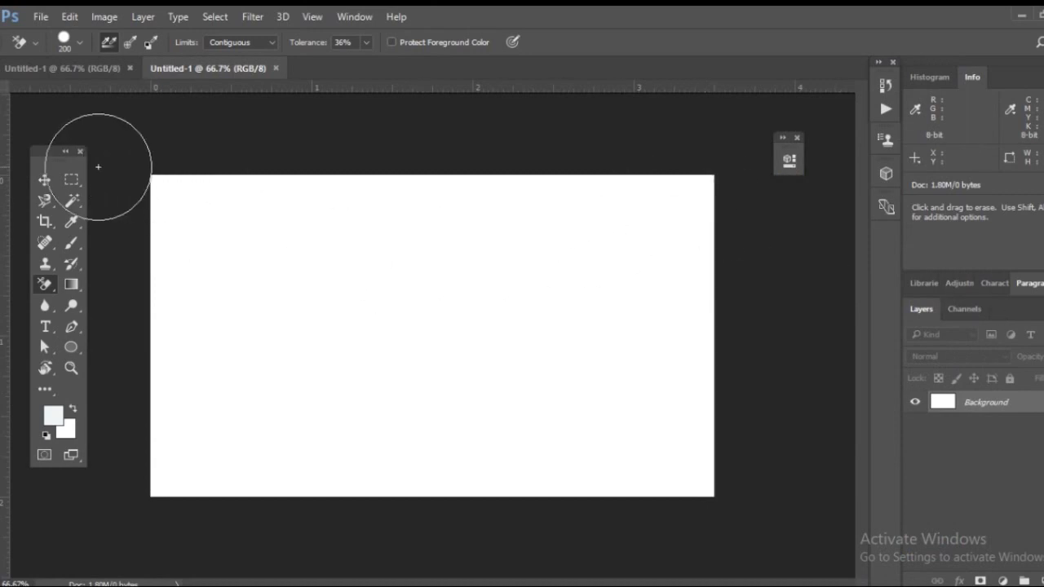
Activate the Move tool and check that the rulers are enabled
click(44, 179)
click(309, 209)
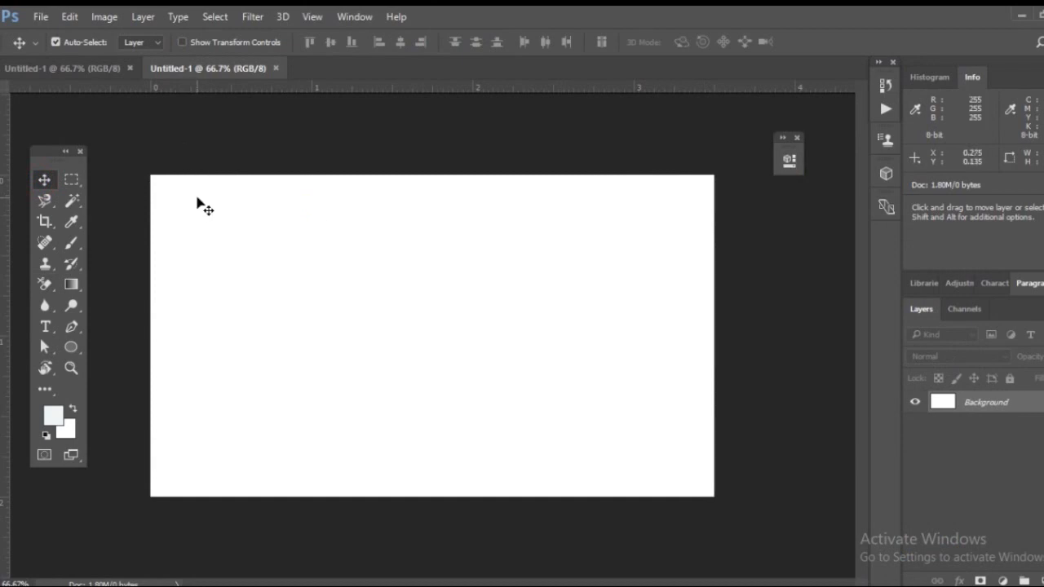
click(313, 235)
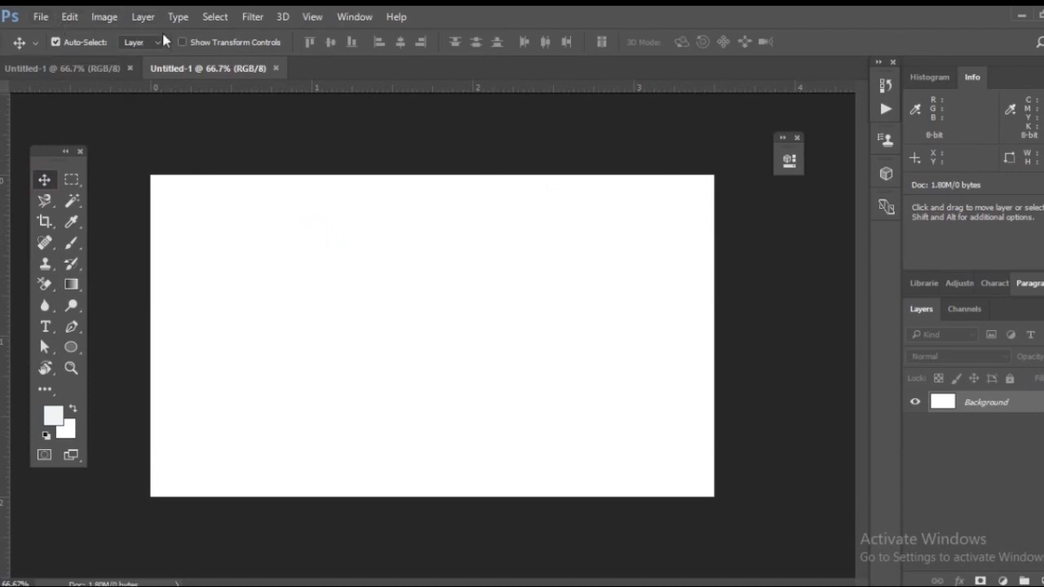
click(315, 18)
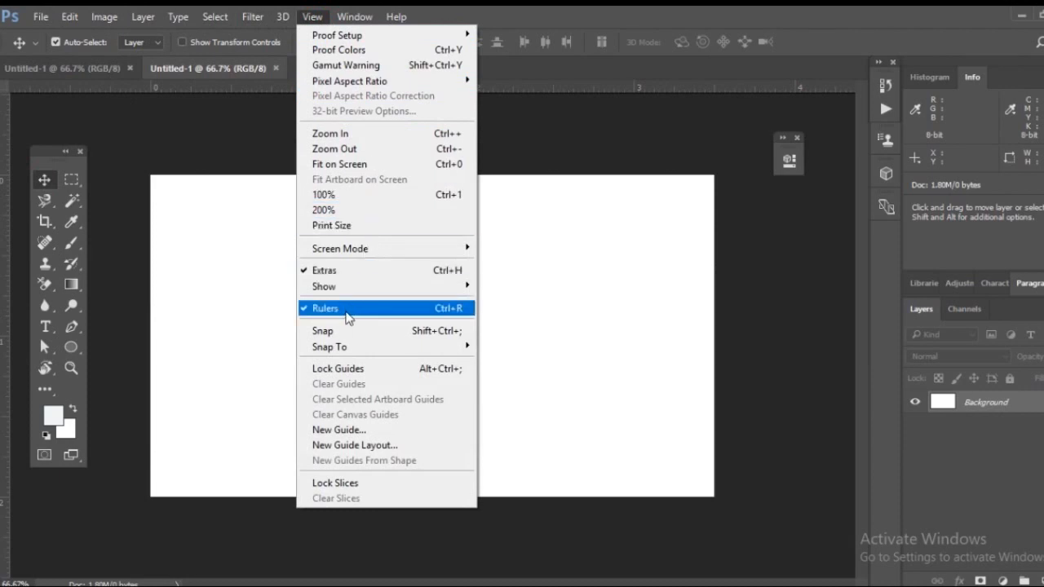
click(47, 87)
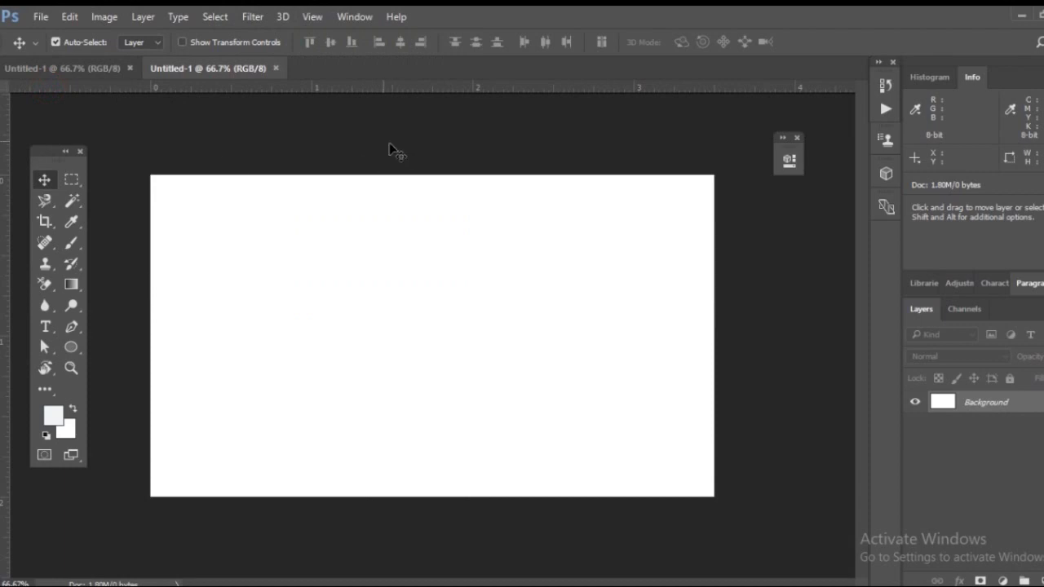
Check in the Units & Rulers preferences that the rulers use inches
click(69, 17)
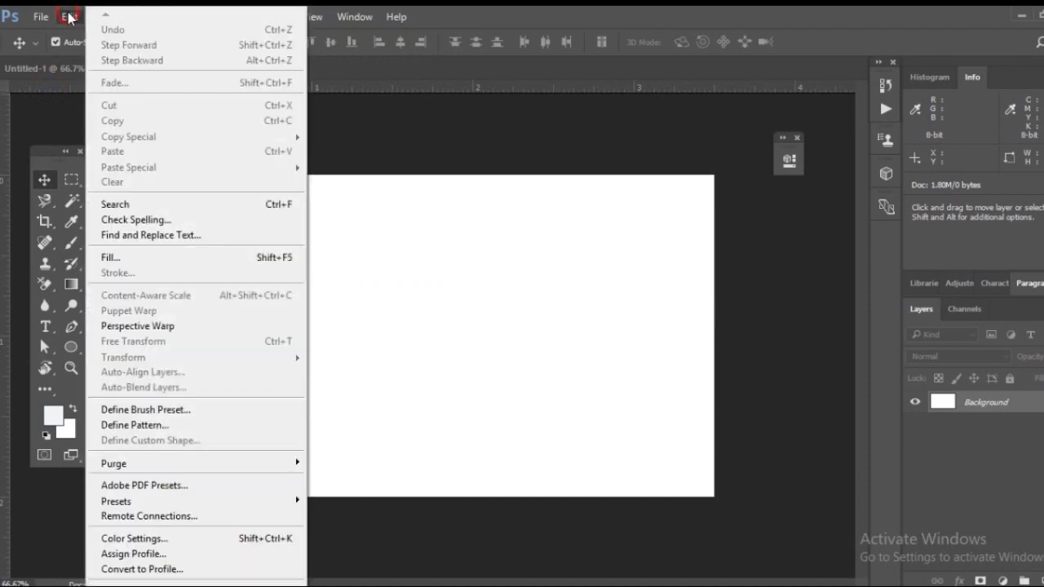
scroll(196, 581, down, 3)
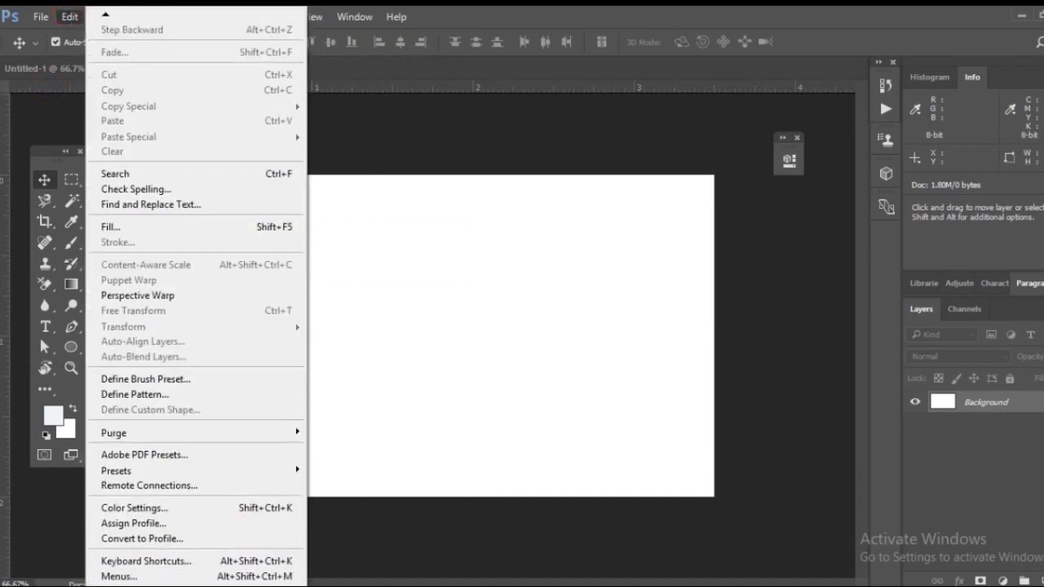
mouse_move(196, 582)
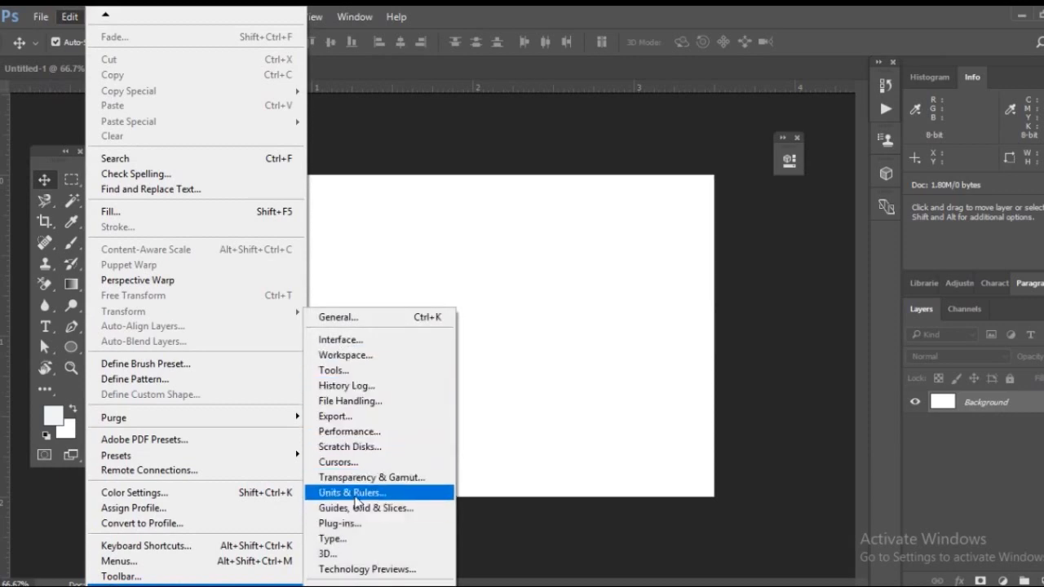
click(353, 494)
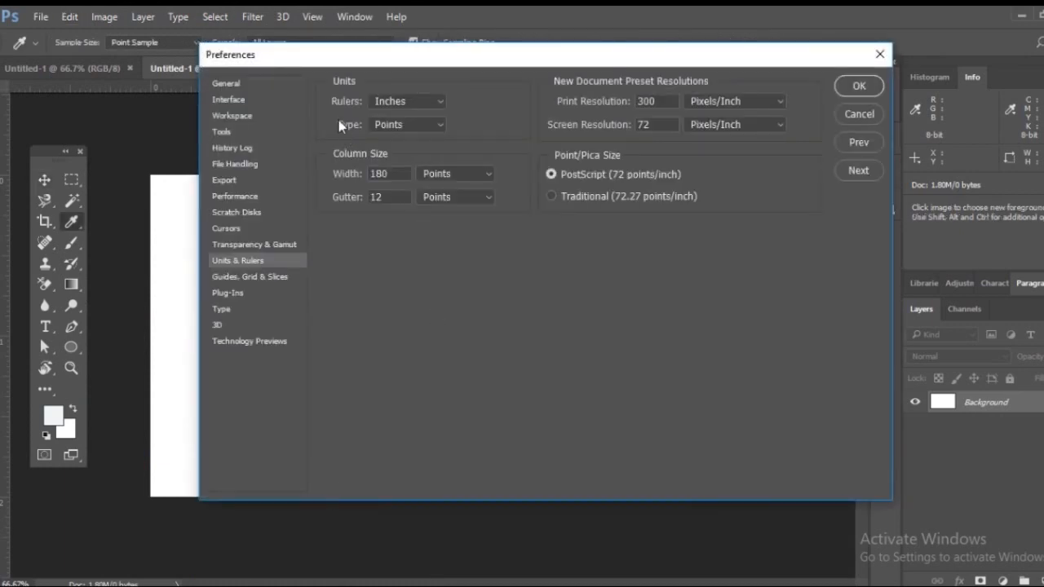
click(407, 102)
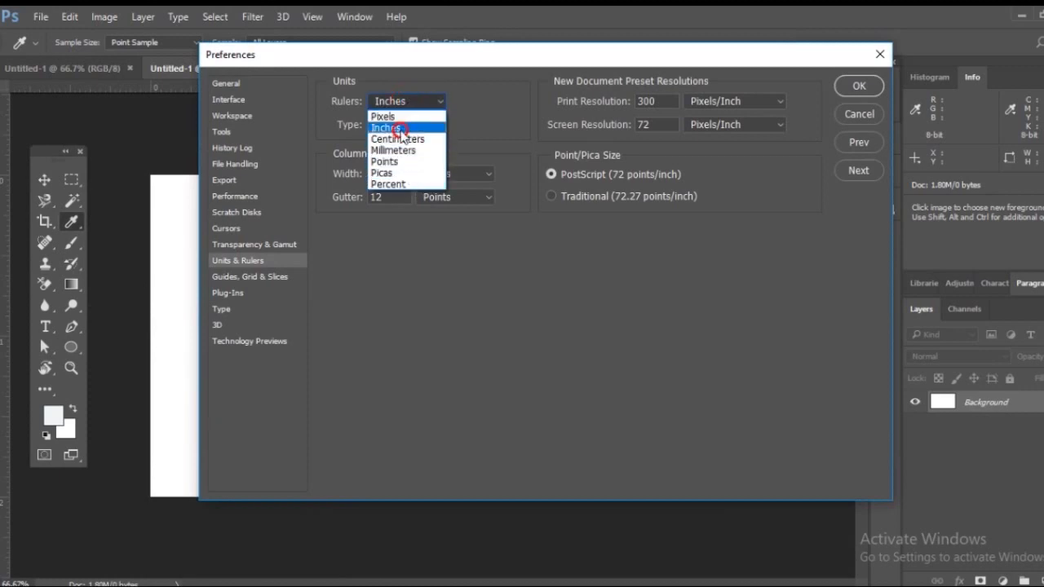
click(400, 129)
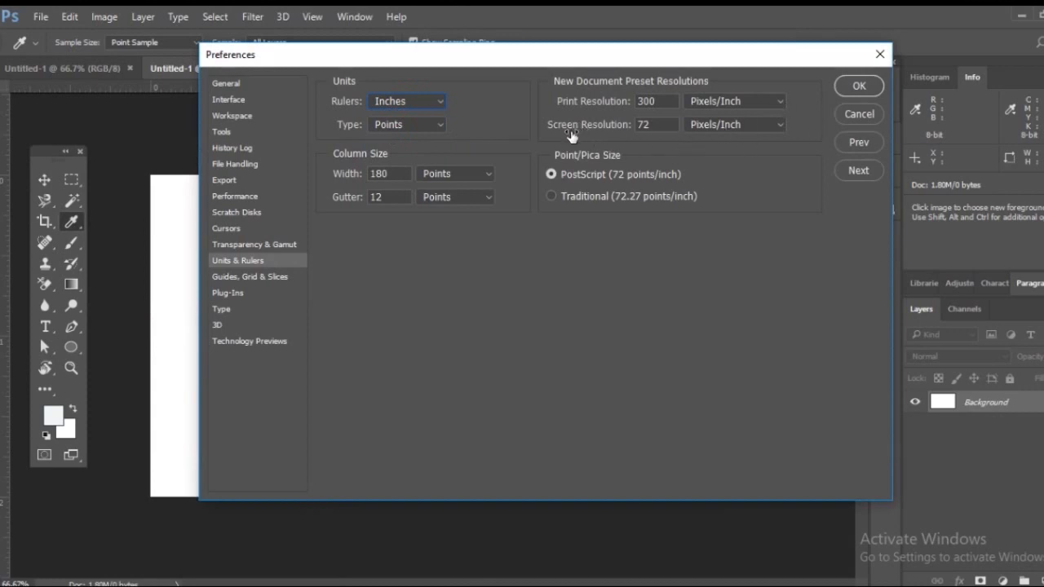
click(879, 54)
Place two vertical and two horizontal margin guides just inside the canvas edges, nudging the right one slightly inward
key(v)
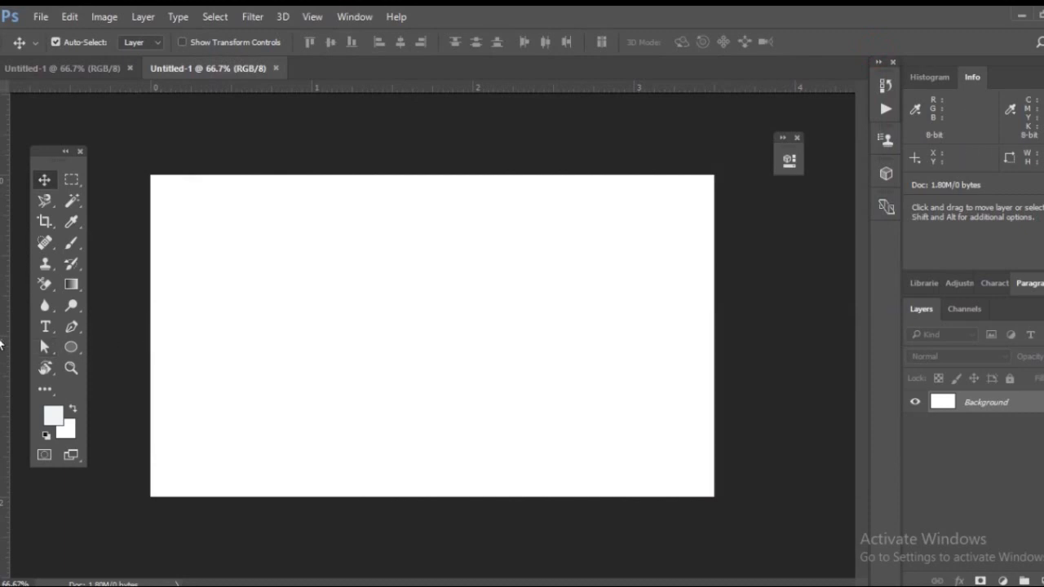
key(ctrl+plus)
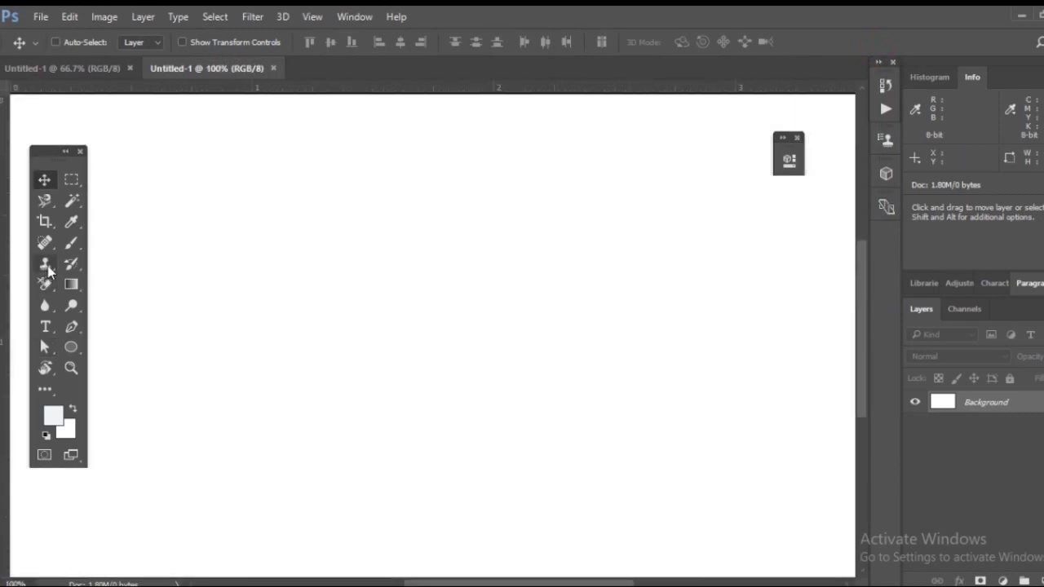
key(ctrl+minus)
drag(3, 184, 161, 197)
drag(5, 291, 703, 372)
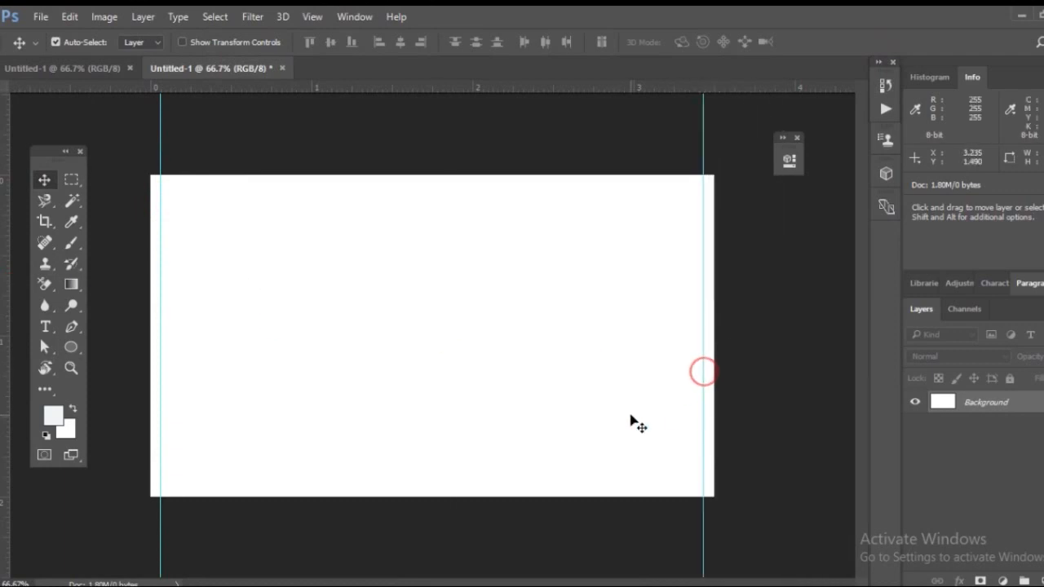
drag(432, 85, 438, 185)
drag(451, 89, 433, 486)
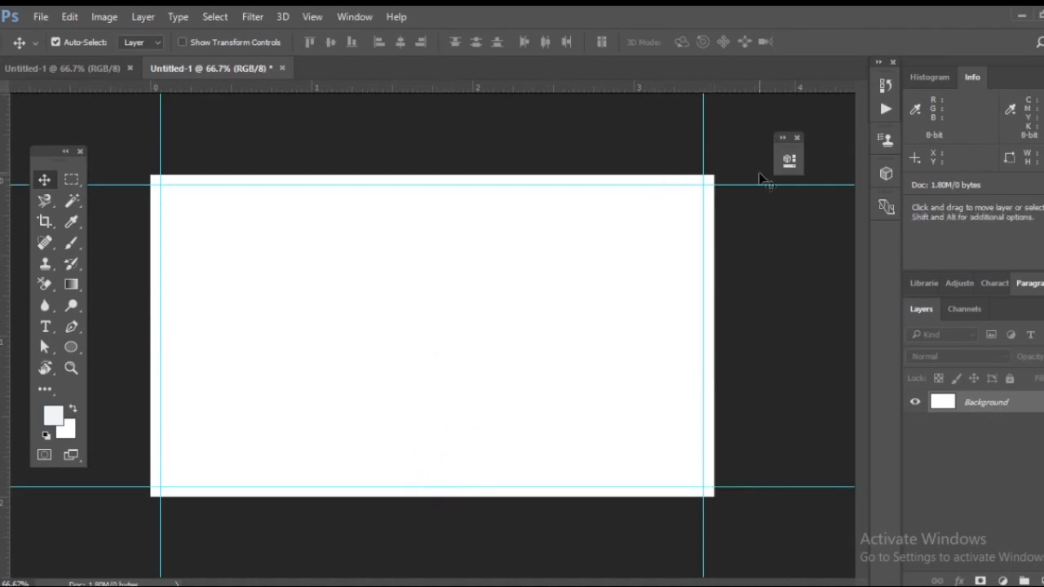
mouse_move(703, 152)
mouse_down()
mouse_move(693, 142)
mouse_move(654, 155)
mouse_move(702, 155)
mouse_up()
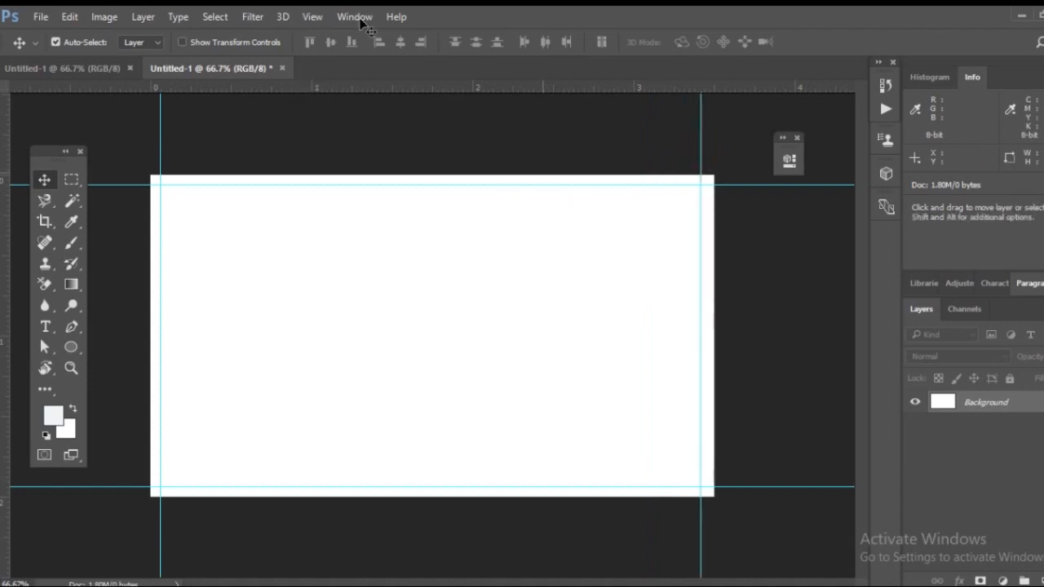
click(314, 16)
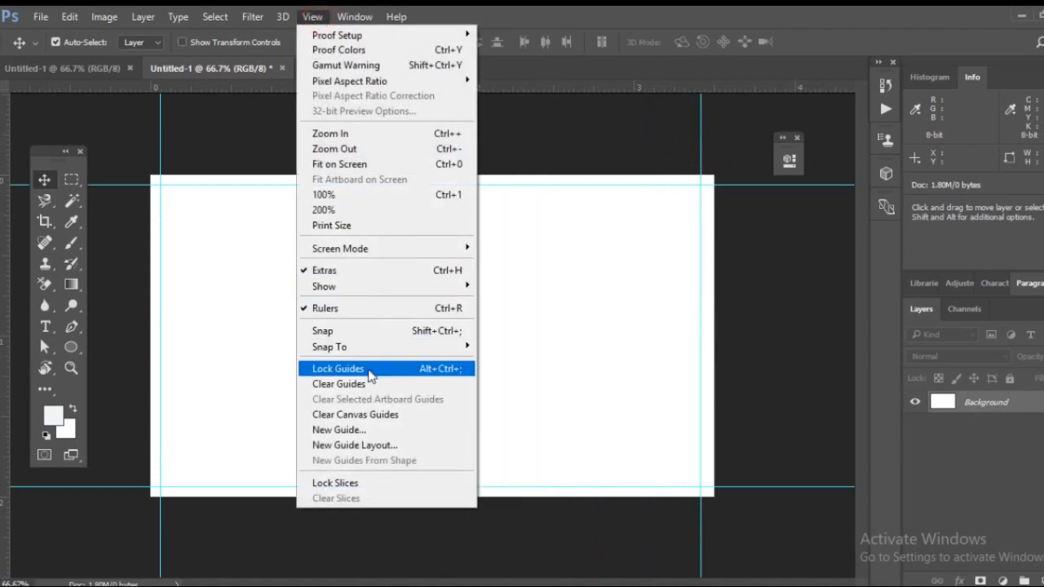
click(376, 384)
key(ctrl+z)
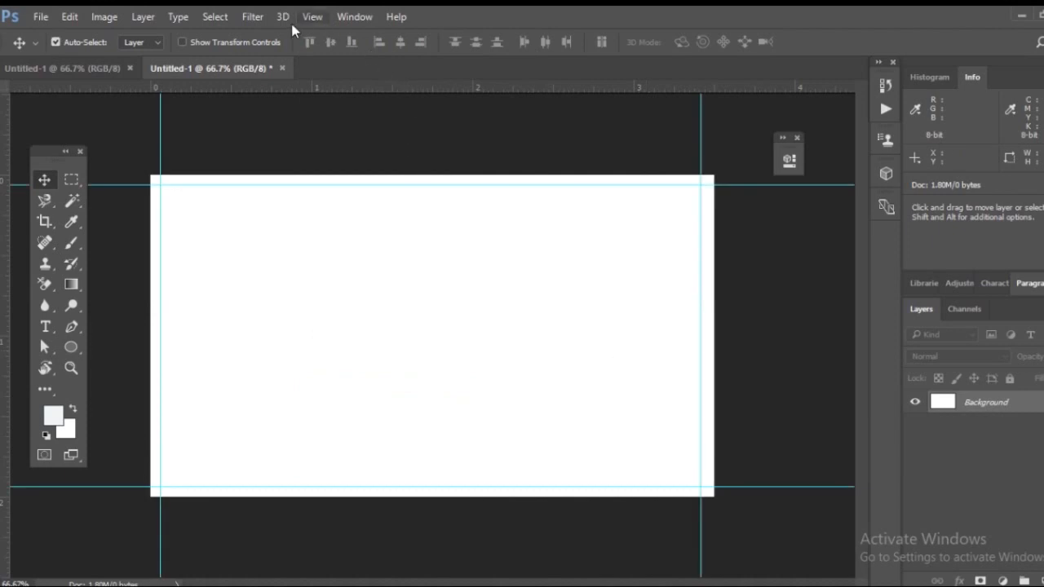
Lock the guides and test them, declining to convert the Background layer to a normal layer
click(312, 18)
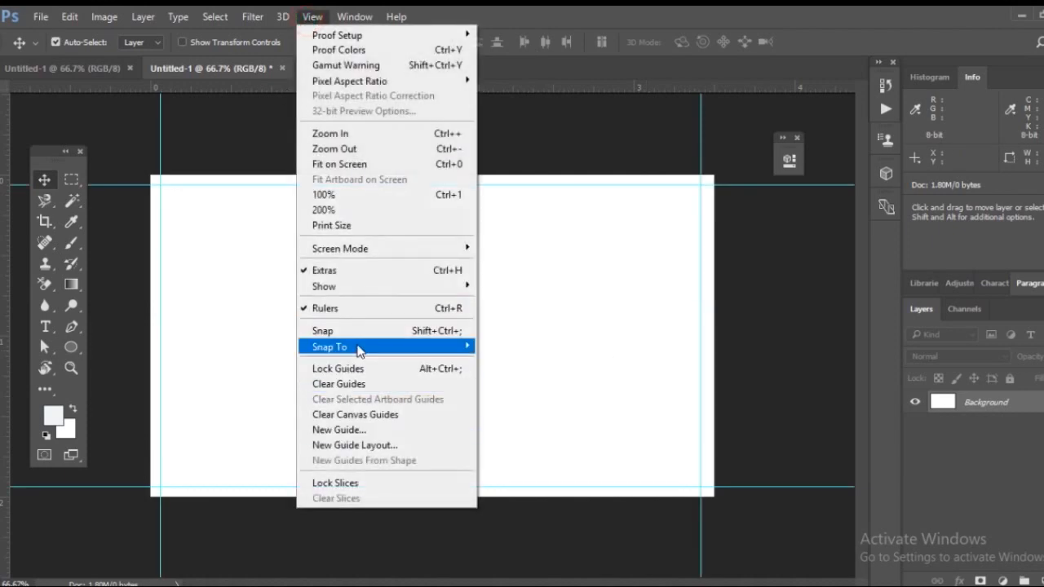
click(345, 369)
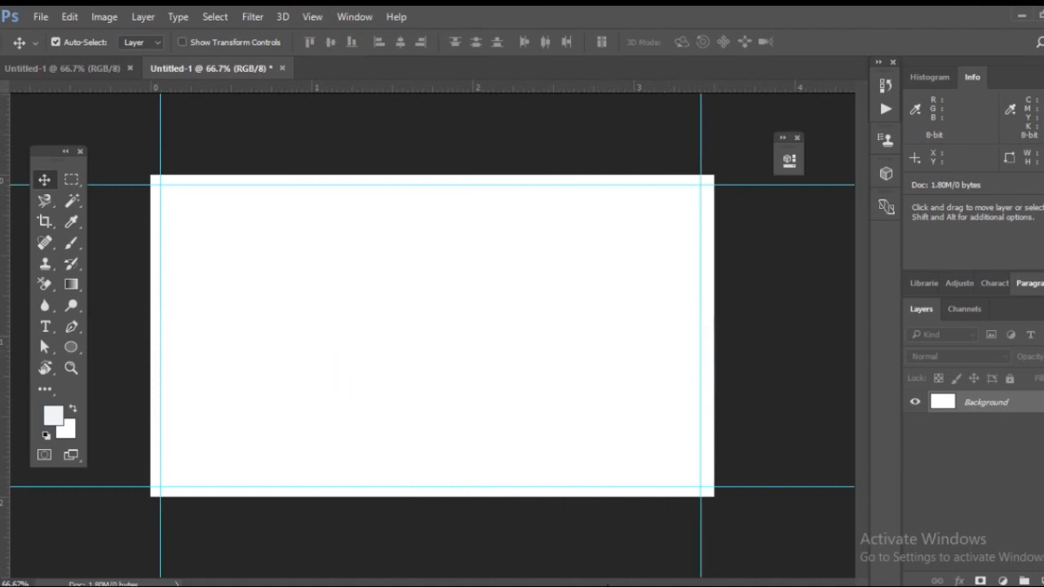
click(182, 152)
drag(139, 137, 212, 224)
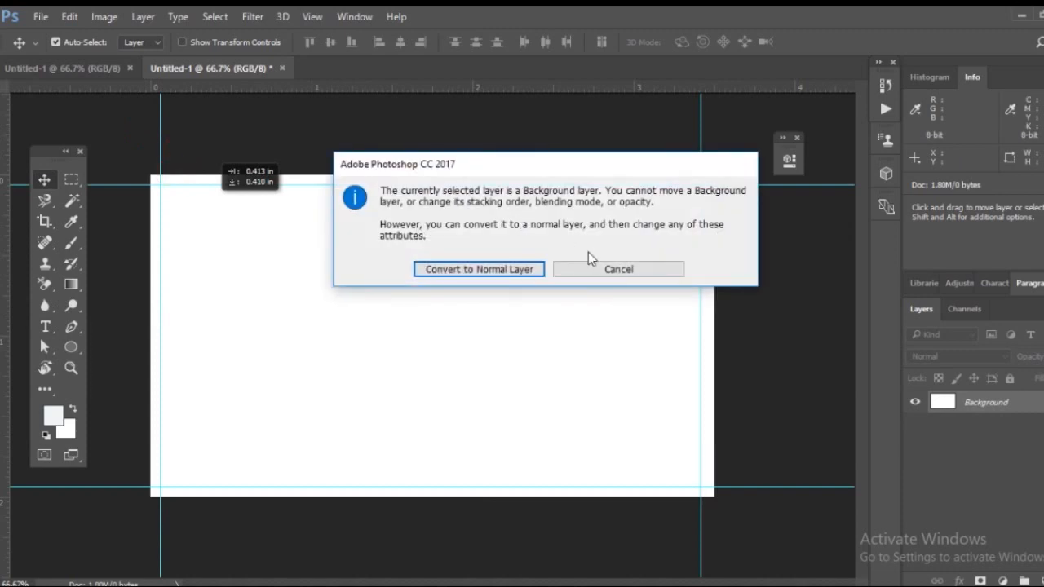
click(599, 269)
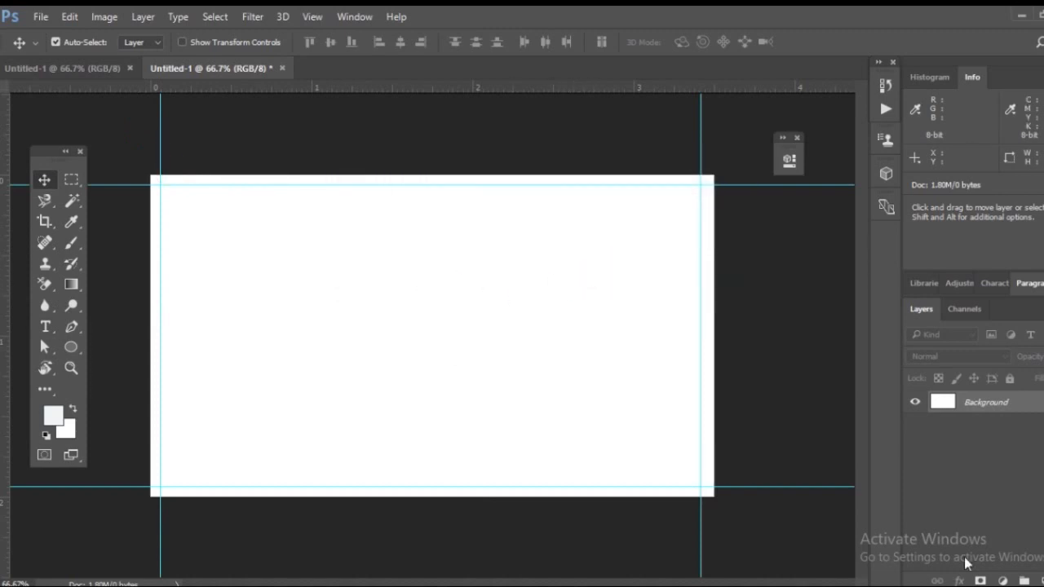
Add a new layer and draw a rectangle about 290 × 563 px between the horizontal guides, starting at the left guide
click(1025, 581)
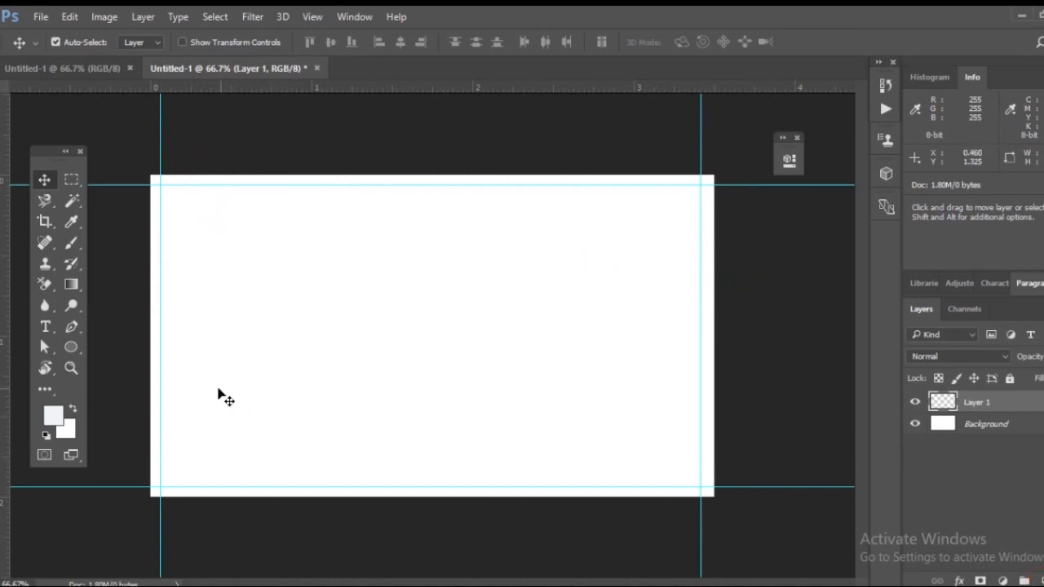
drag(71, 348, 104, 350)
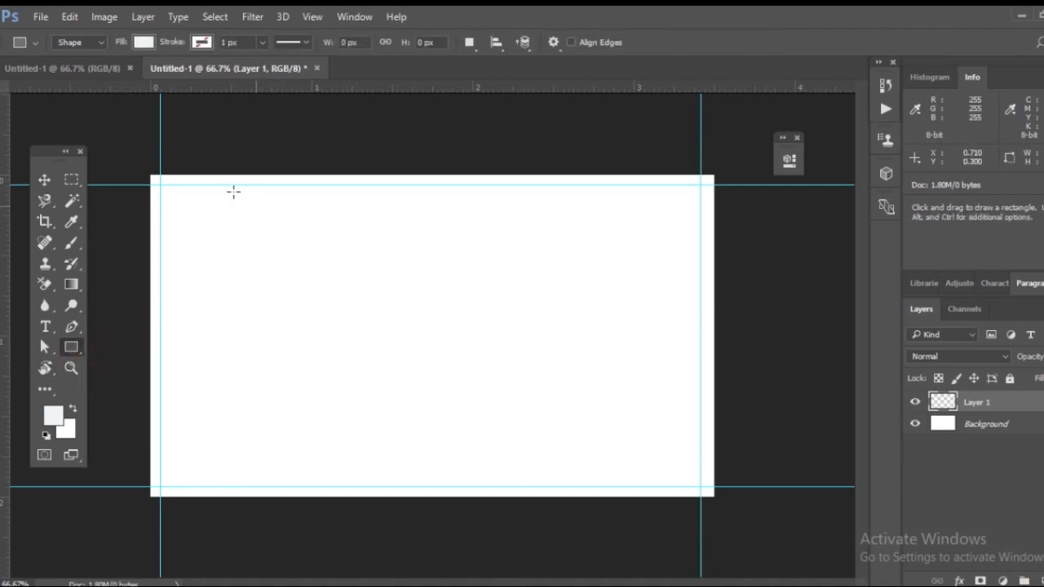
mouse_move(160, 184)
mouse_down()
mouse_move(234, 481)
mouse_move(343, 484)
mouse_move(315, 487)
mouse_up()
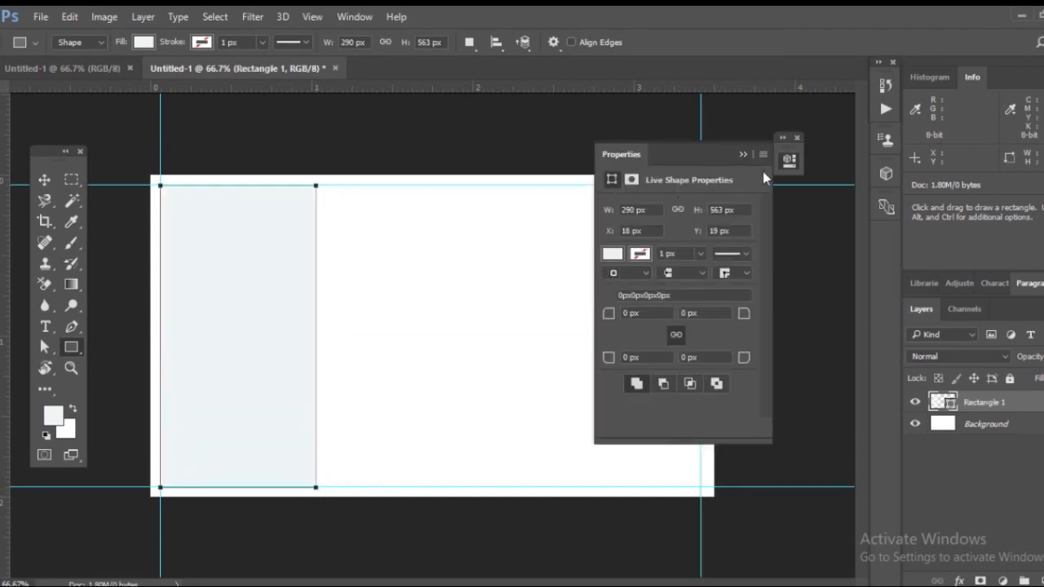
click(741, 154)
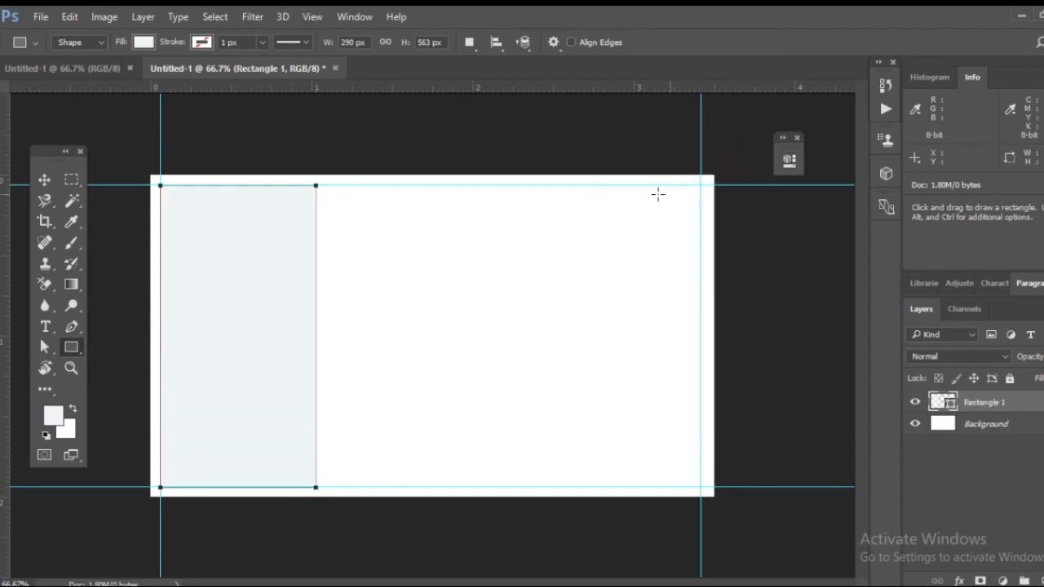
Change the rectangle's fill to the blue colour #29a6bb and deselect its layer
click(45, 179)
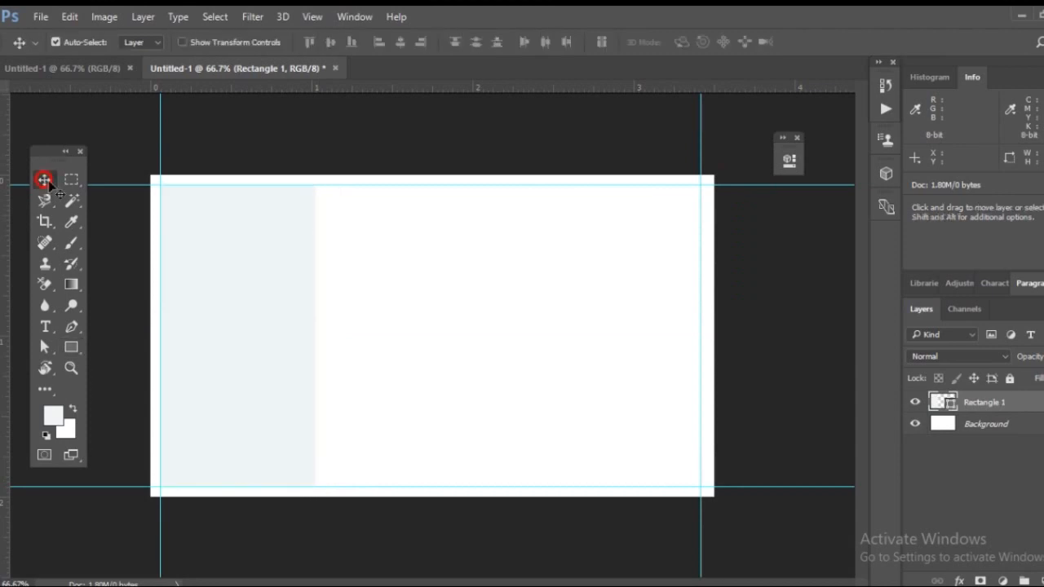
double_click(945, 402)
text(299fbb)
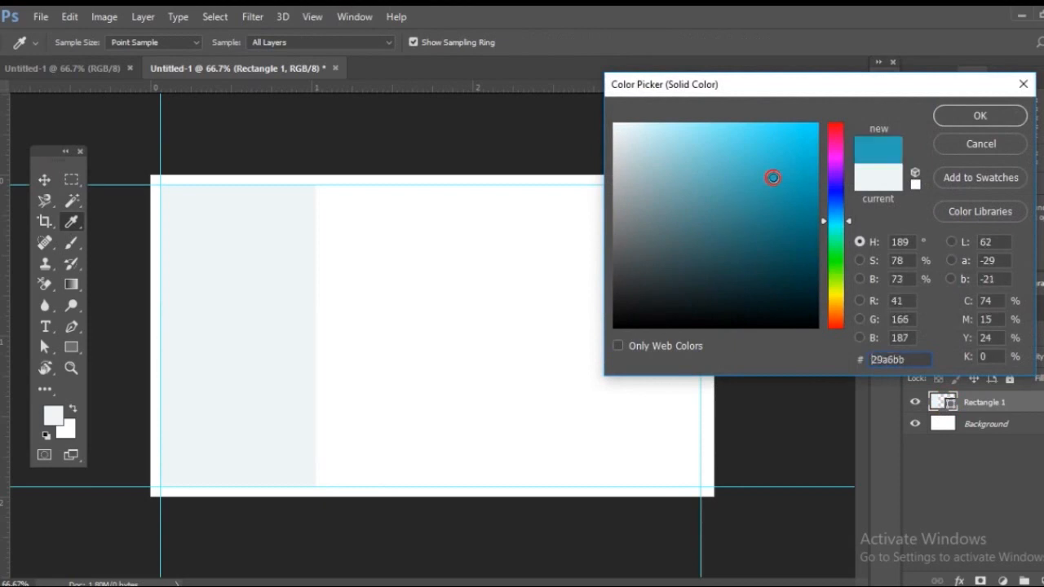
click(980, 115)
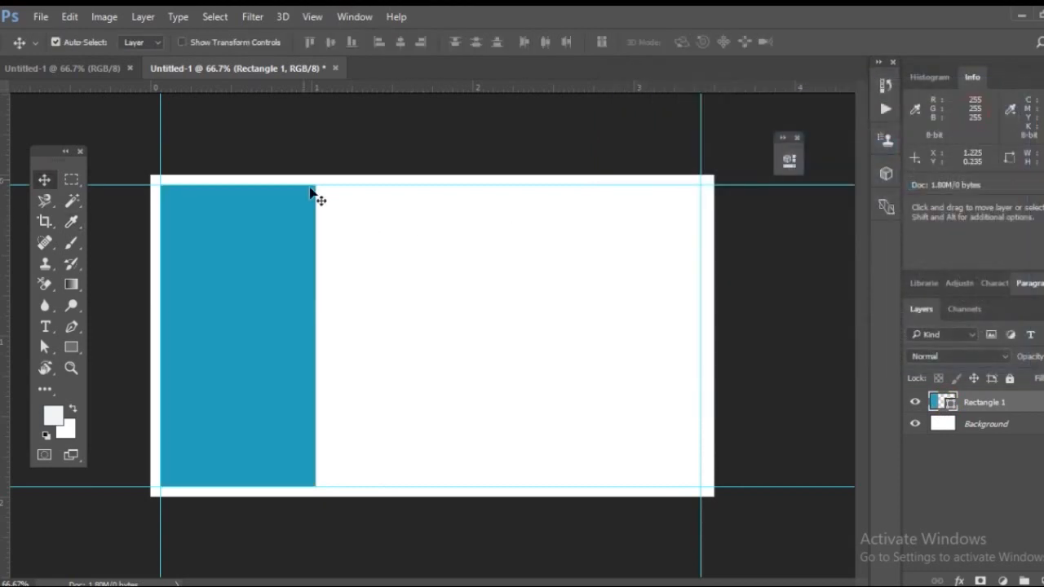
click(298, 142)
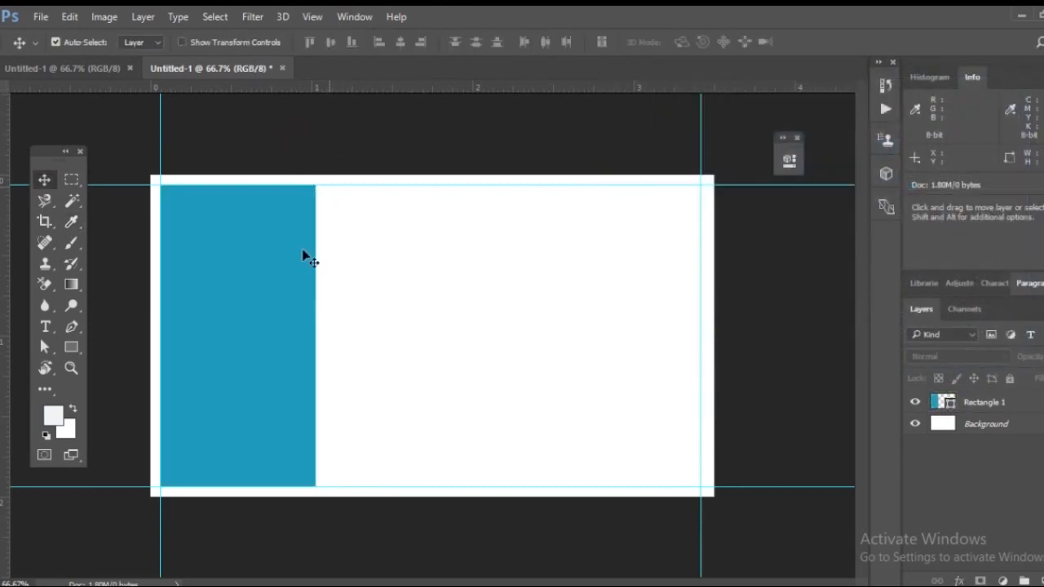
Narrow the blue panel from its right edge to about 181 px wide, keeping its left edge on the guide
click(237, 364)
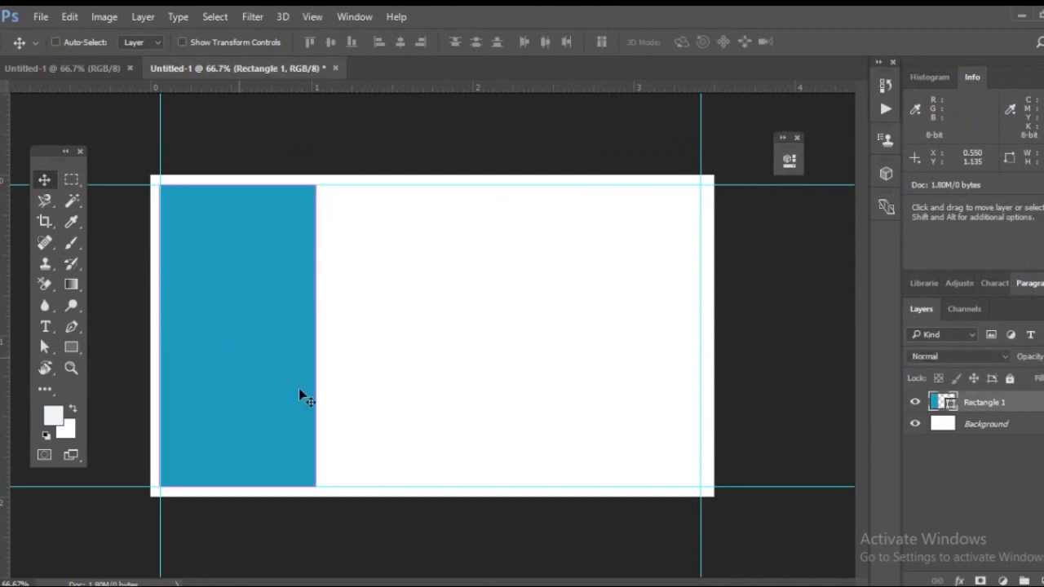
key(ctrl+t)
drag(314, 337, 258, 338)
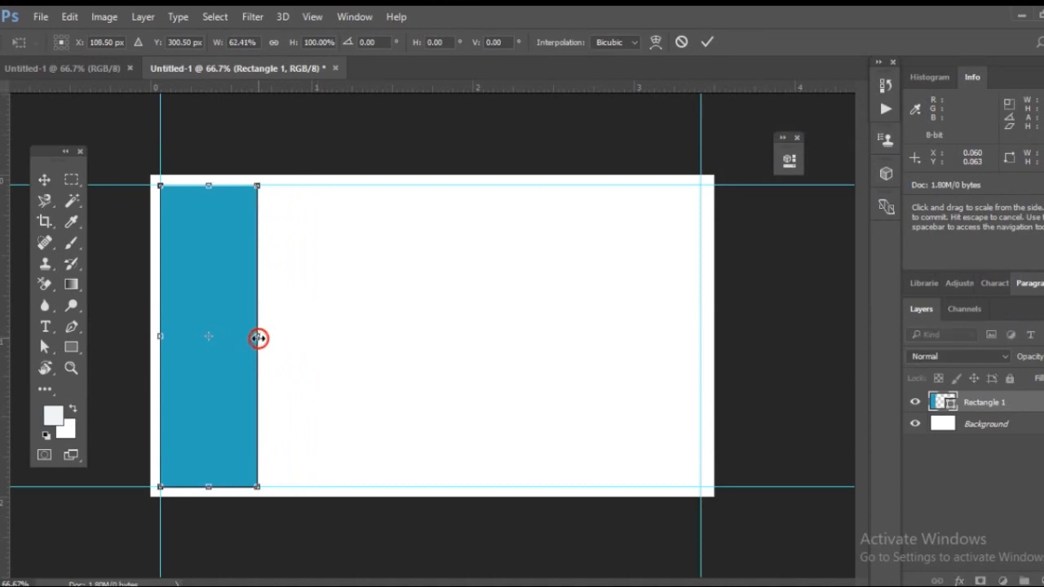
key(Return)
click(320, 360)
click(222, 352)
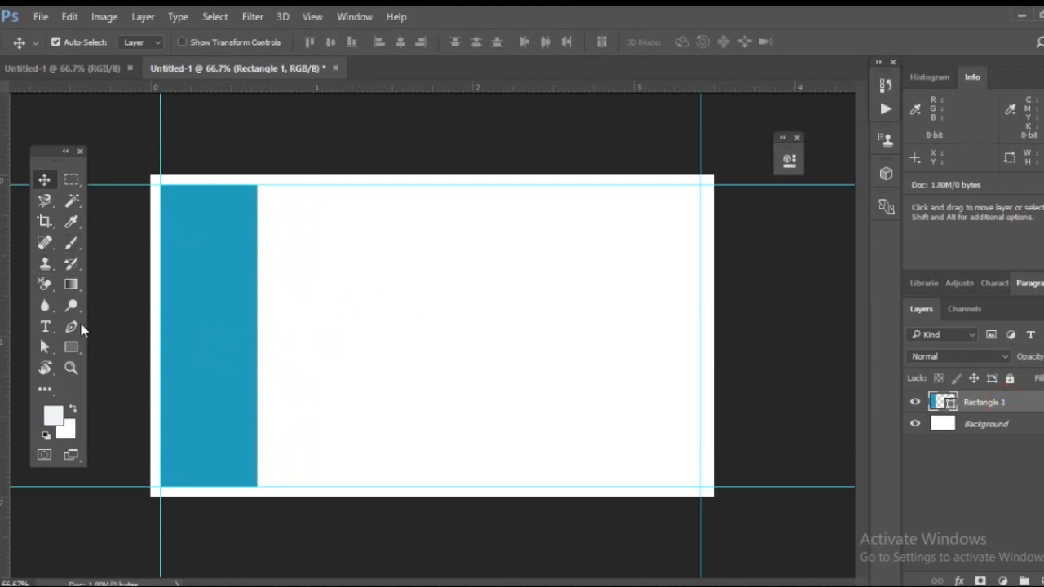
Draw a rectangle about 60 × 563 px across the blue panel's right edge and fill it with navy #003663
click(71, 346)
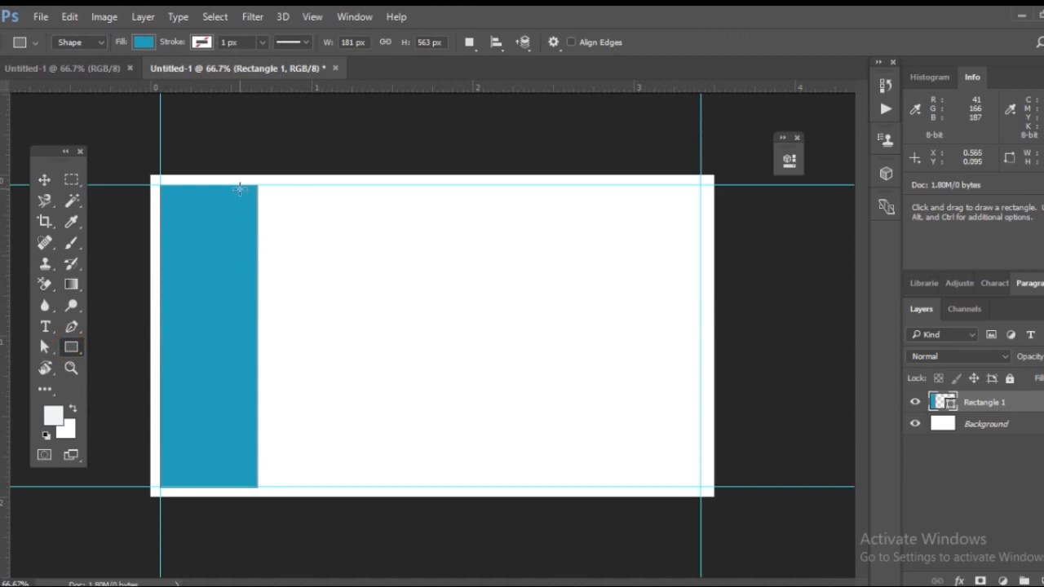
drag(240, 185, 272, 487)
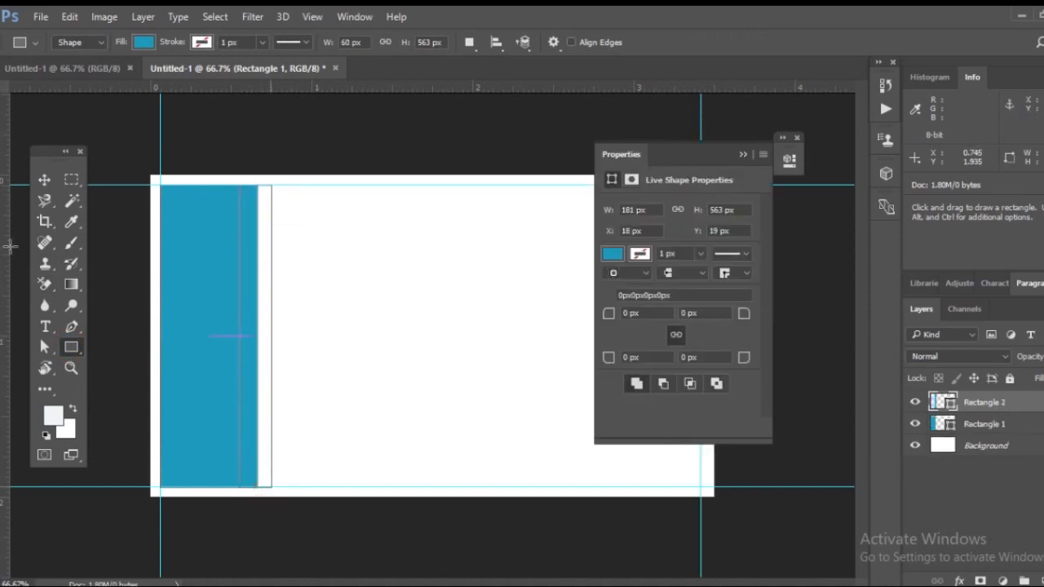
click(612, 254)
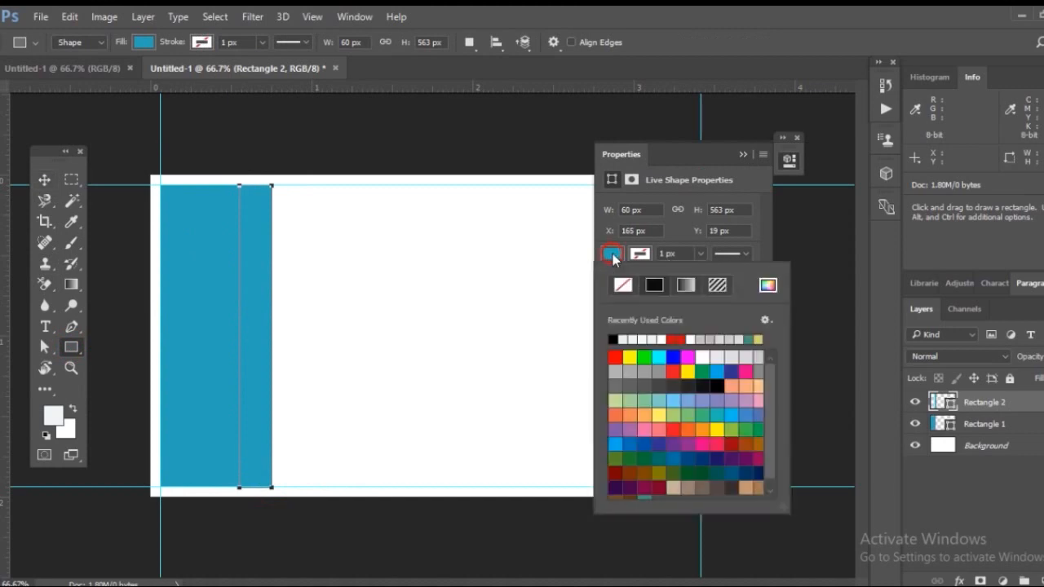
click(751, 471)
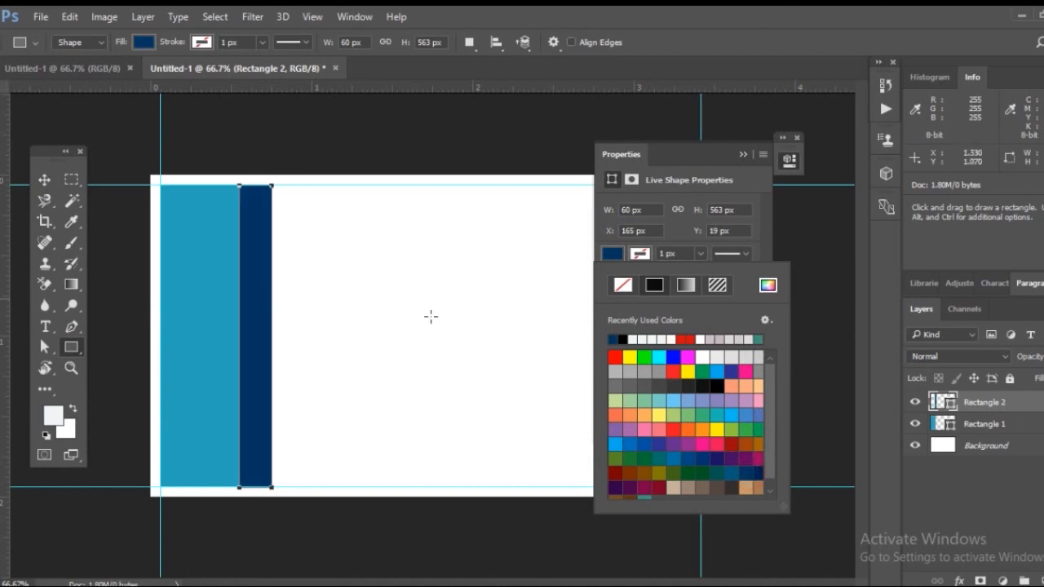
click(44, 179)
click(324, 263)
click(256, 263)
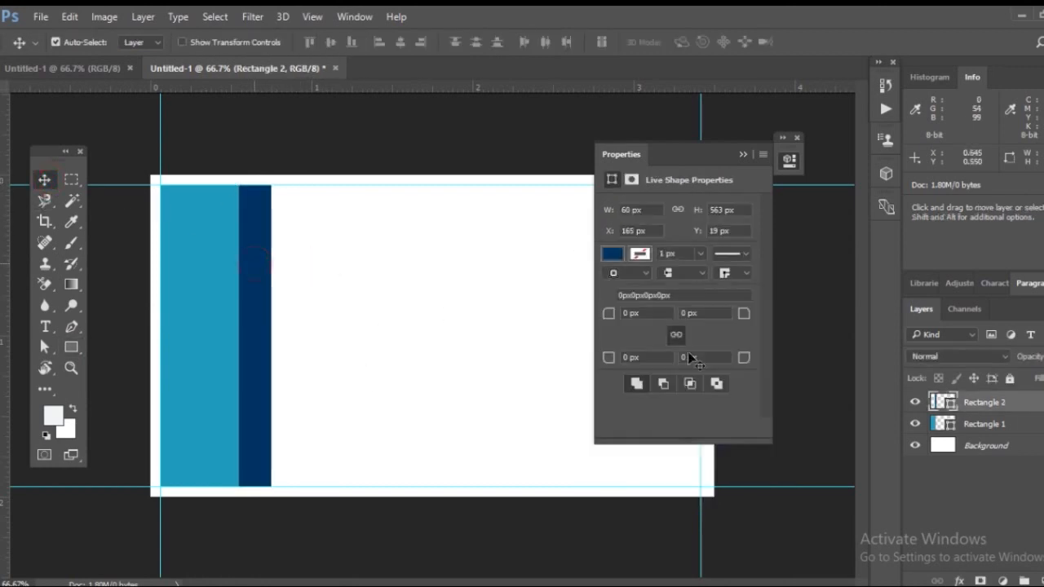
Move the navy rectangle's layer below the blue panel's layer and nudge the rectangle slightly to the left
drag(1025, 406, 1017, 432)
click(330, 243)
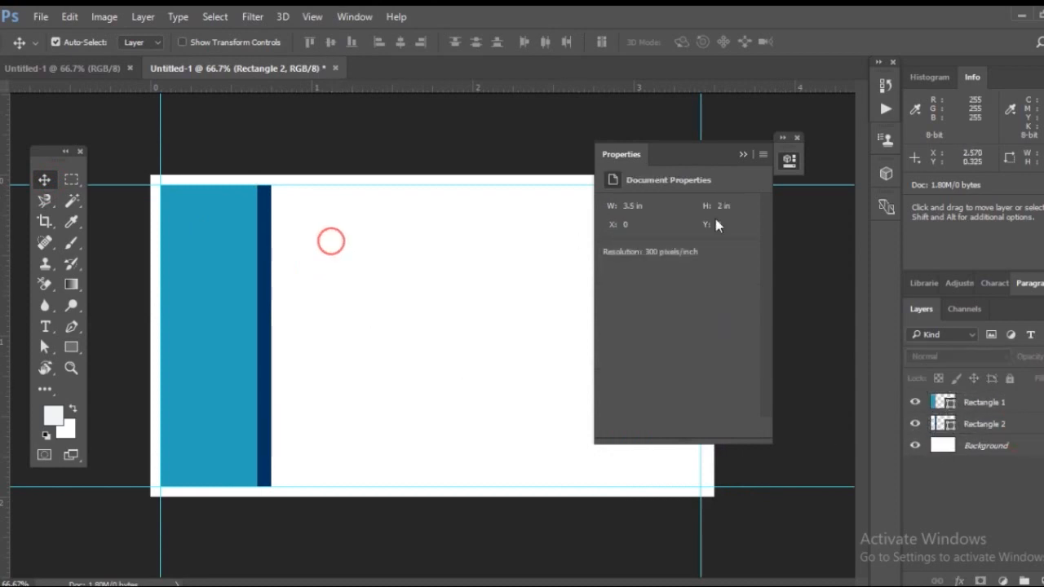
click(334, 152)
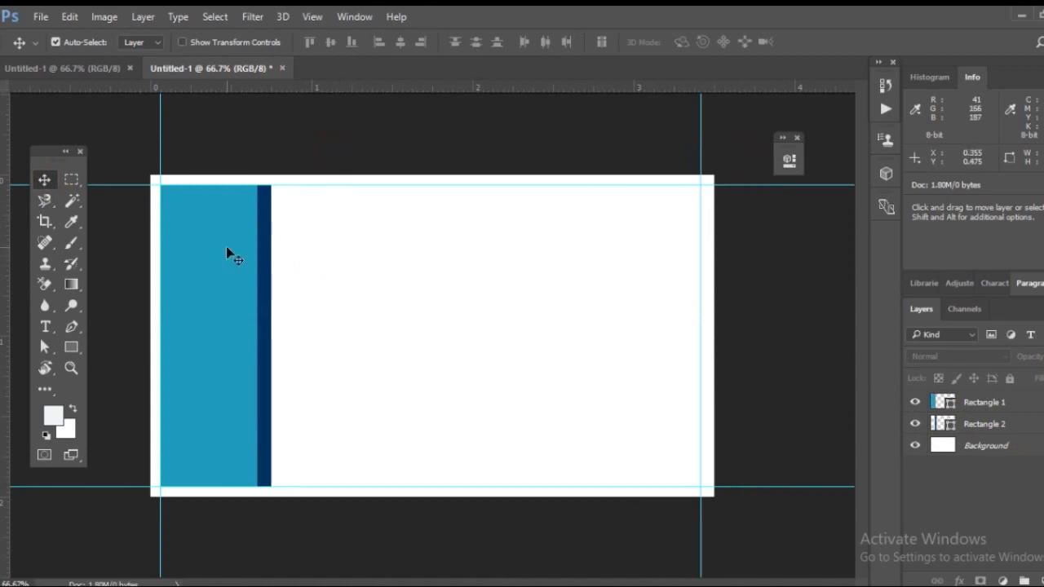
click(264, 243)
key(Left)
key(Left)
key(Left)
key(Left)
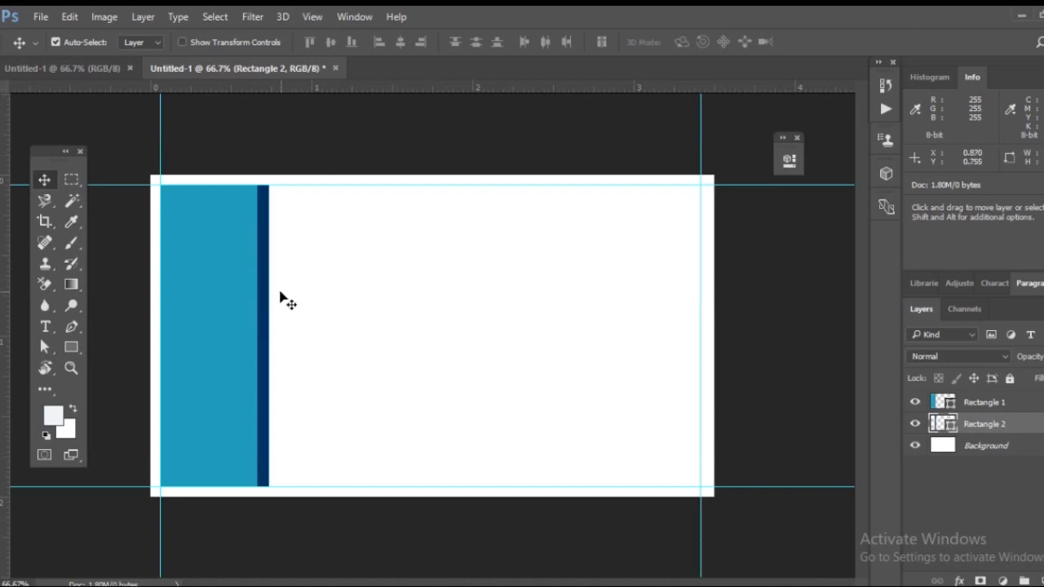
Duplicate the navy stripe and offset the copy slightly to the right, keeping it level with the original
drag(266, 287, 291, 292)
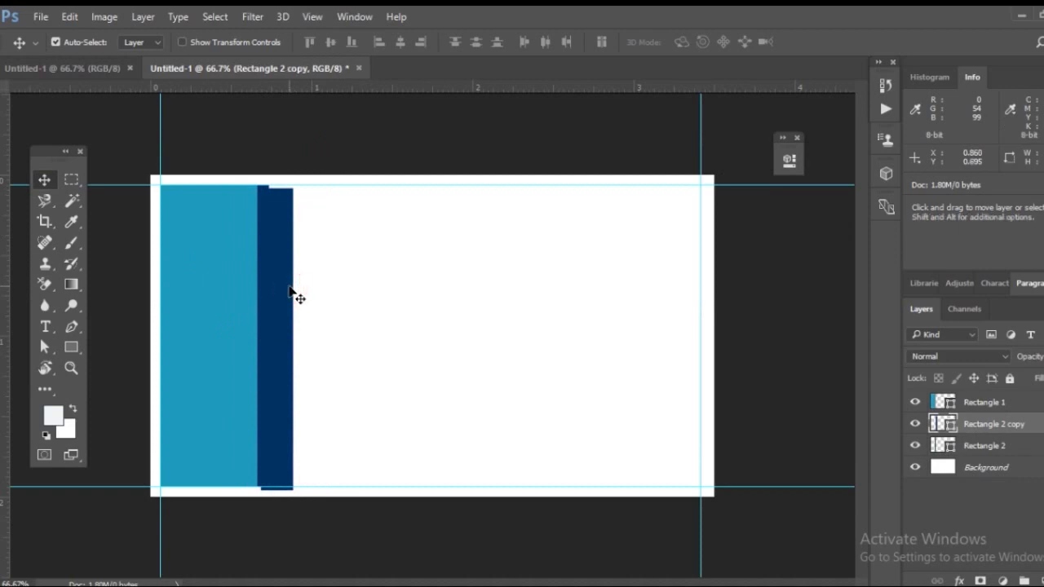
key(ctrl+z)
drag(269, 275, 279, 275)
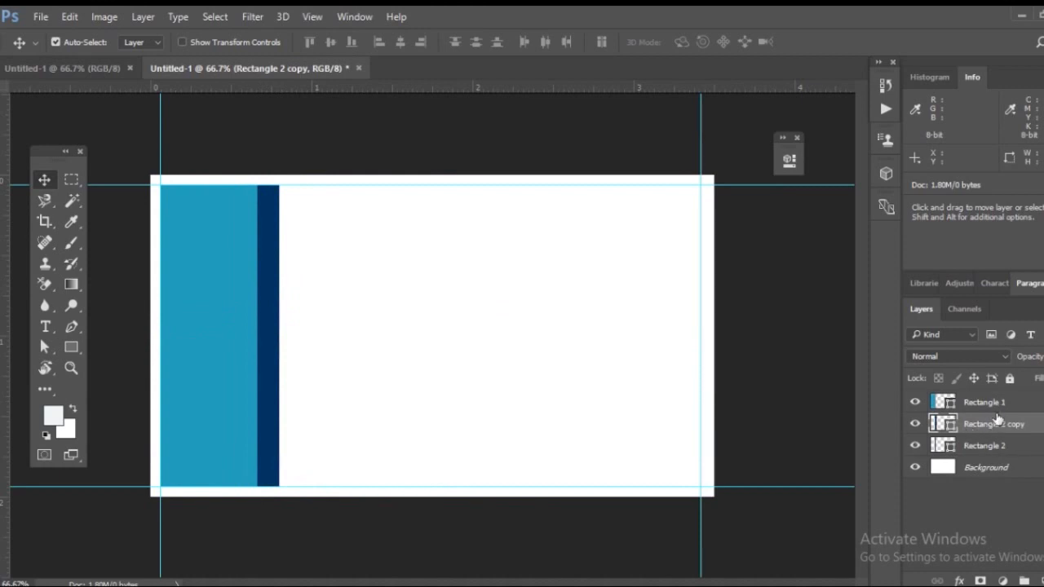
double_click(937, 424)
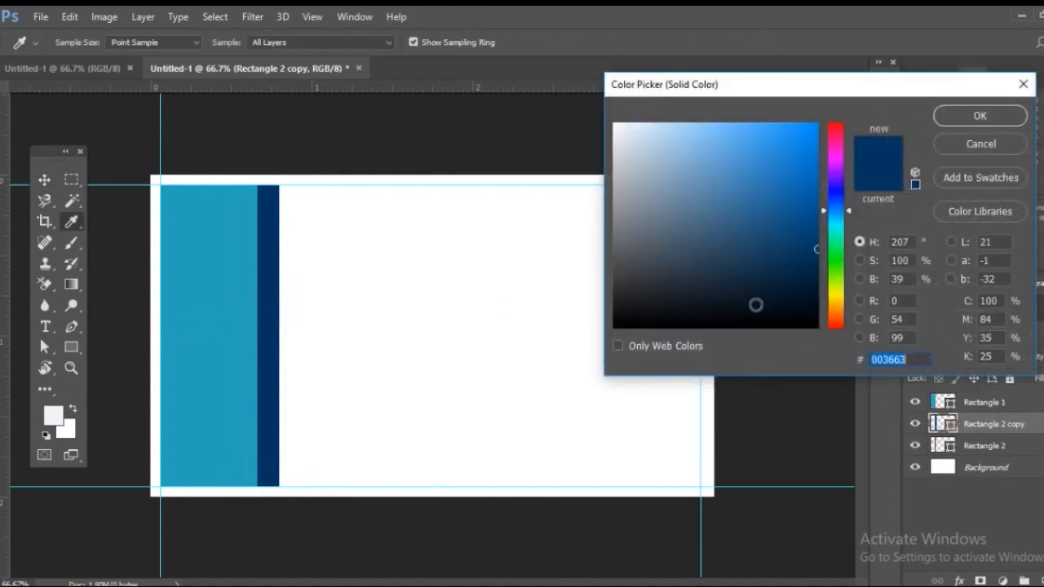
click(836, 298)
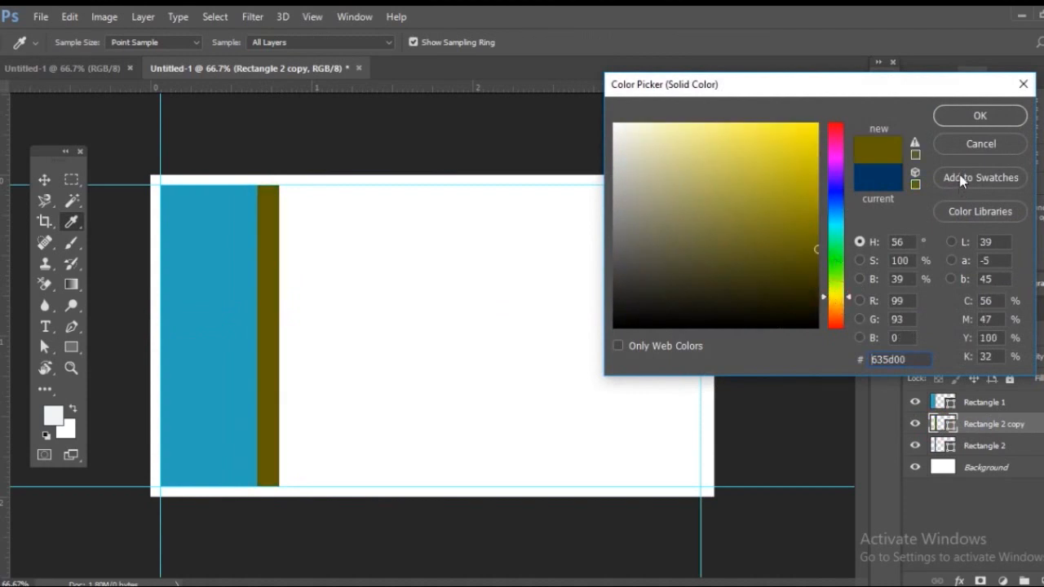
click(959, 145)
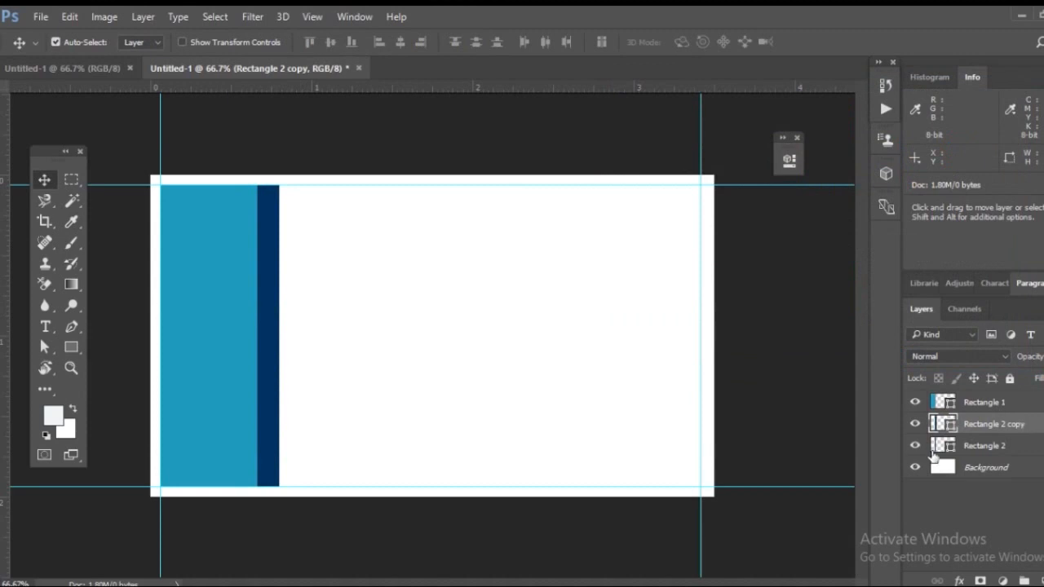
Toggle the visibility of Rectangle 2 and its copy to check which navy stripe each layer holds
click(961, 447)
click(916, 447)
click(916, 447)
click(916, 447)
click(915, 447)
click(914, 425)
click(914, 425)
click(914, 425)
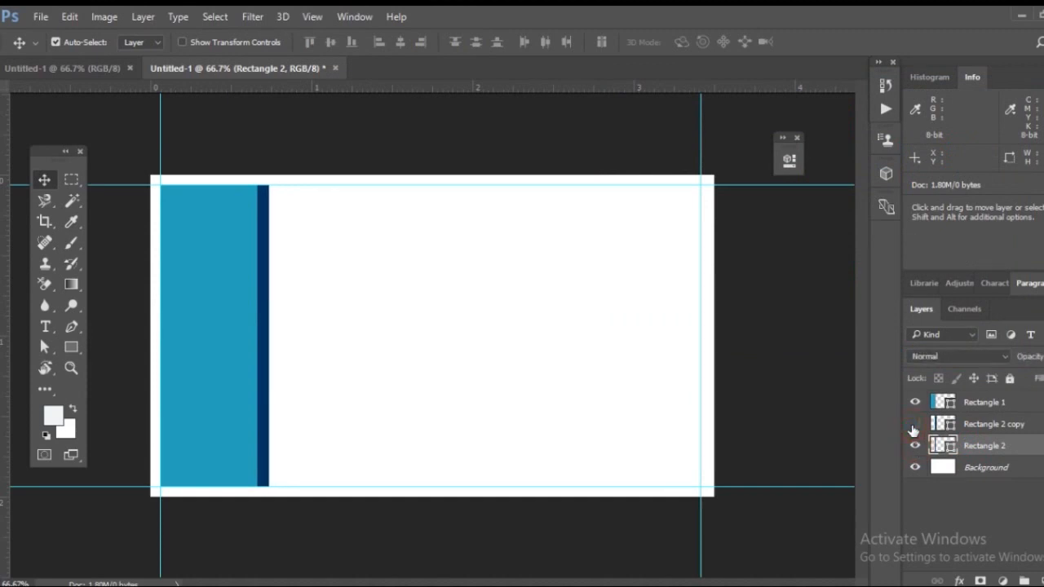
click(914, 425)
Move the Rectangle 2 copy layer below Rectangle 2 and change its fill to the pink #d22c7a
drag(1015, 424, 1010, 462)
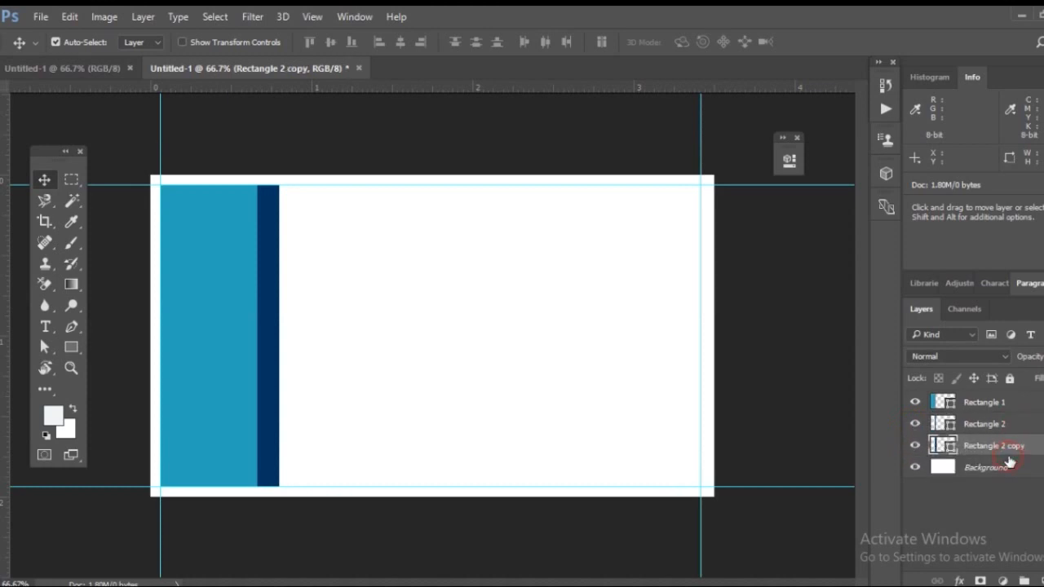
double_click(934, 447)
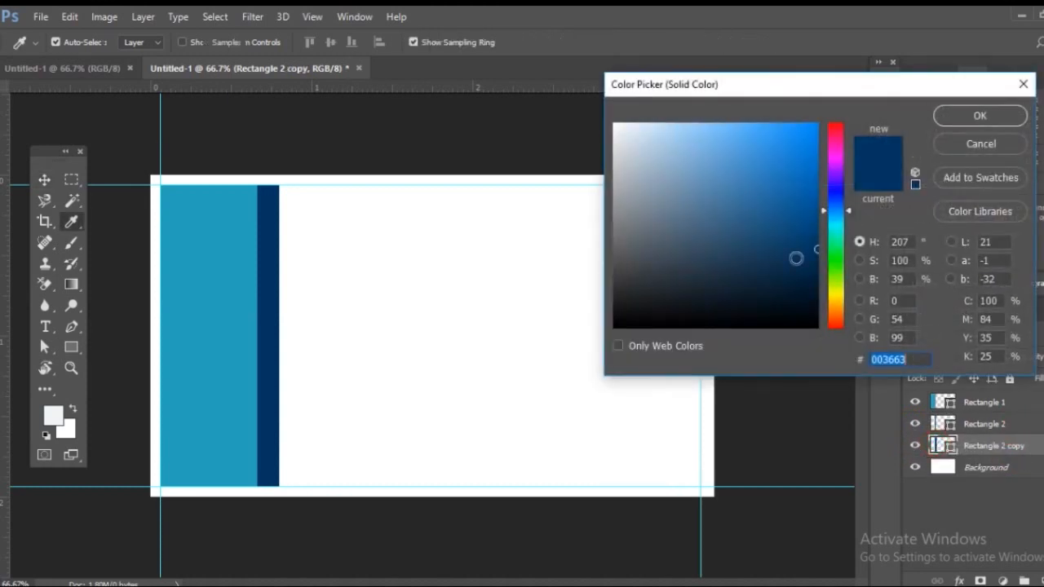
click(734, 196)
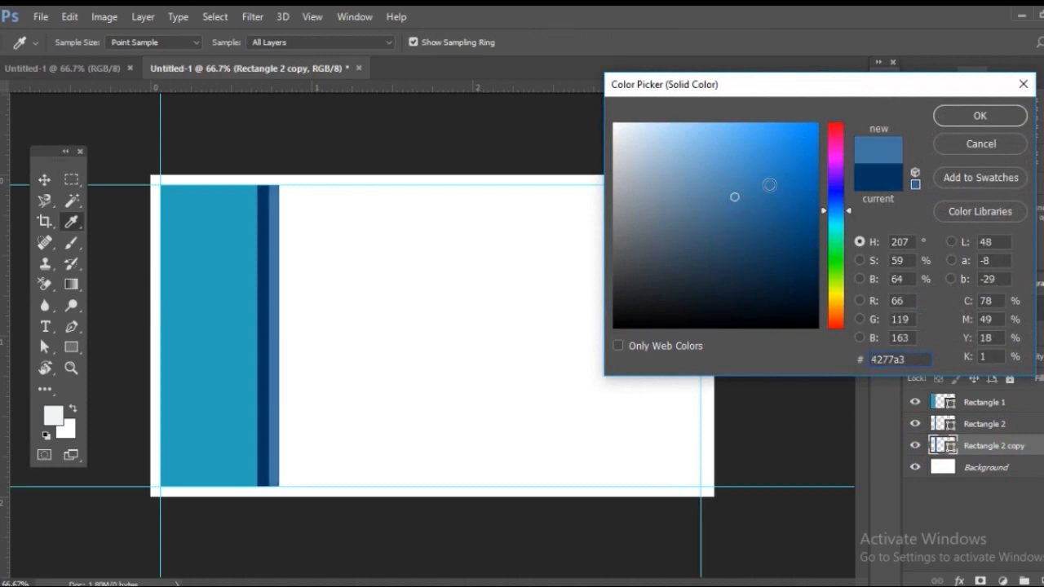
click(831, 140)
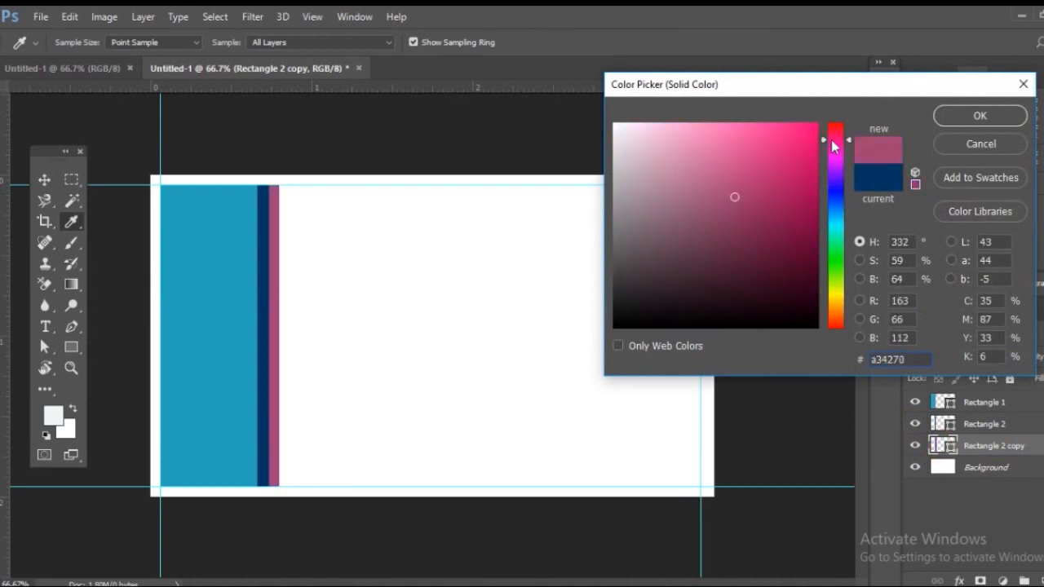
click(797, 152)
click(736, 139)
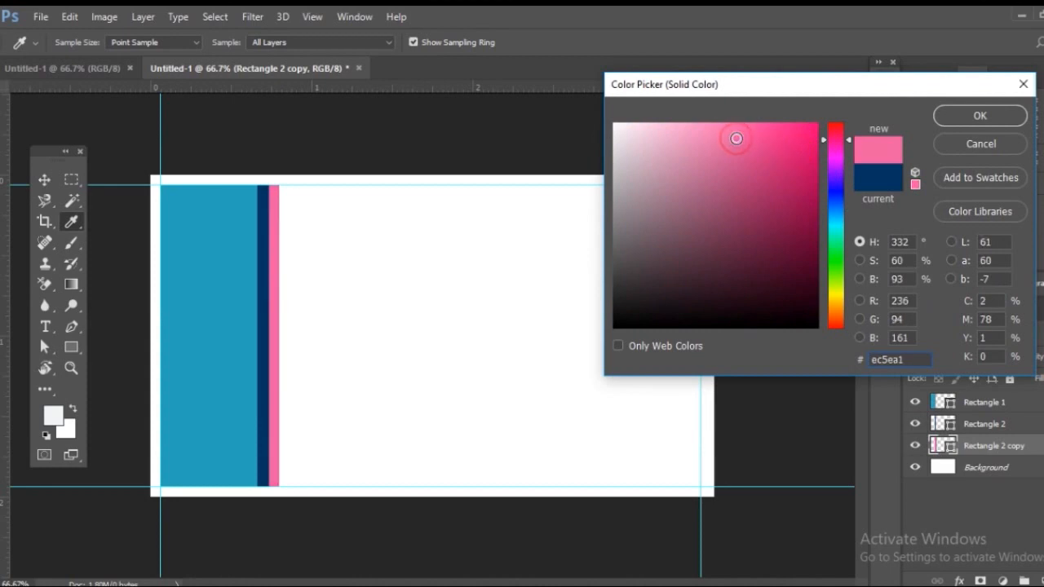
click(776, 159)
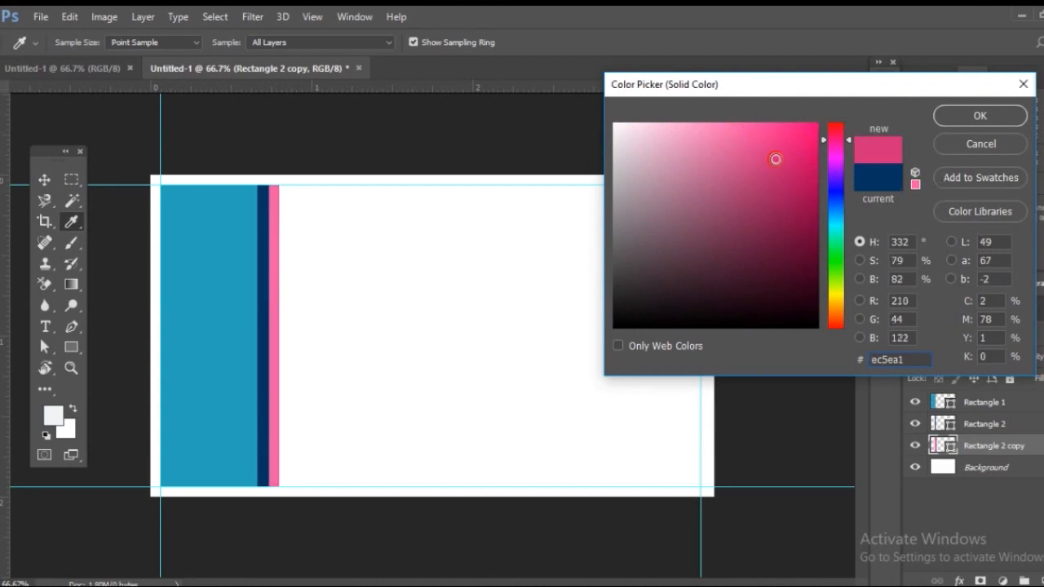
click(956, 120)
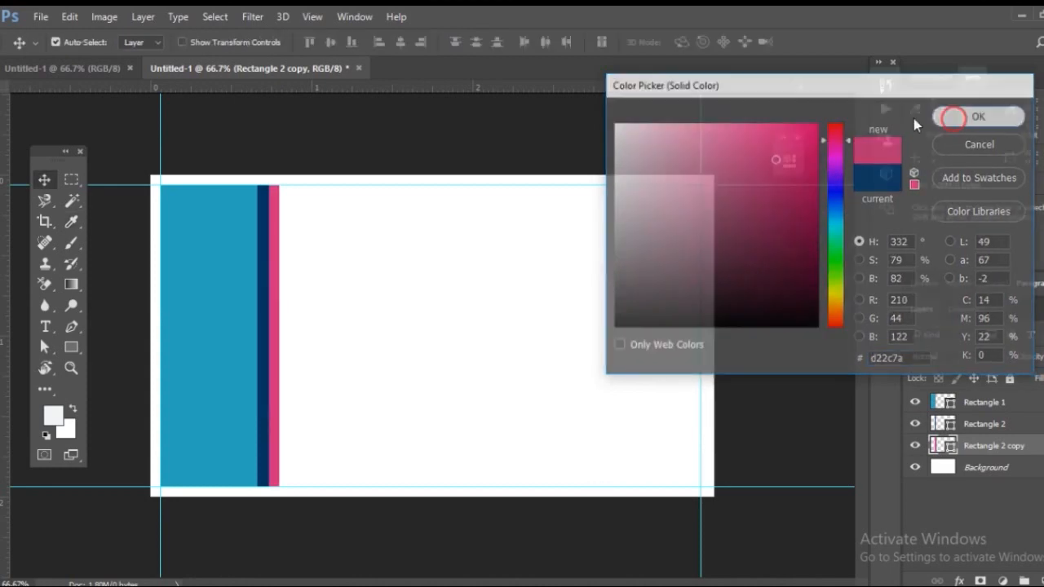
Nudge the pink stripe left so it becomes a thinner line beside the navy stripe, and deselect its layer
key(Left)
key(Left)
key(Left)
key(Left)
key(Left)
key(Left)
key(Left)
key(Left)
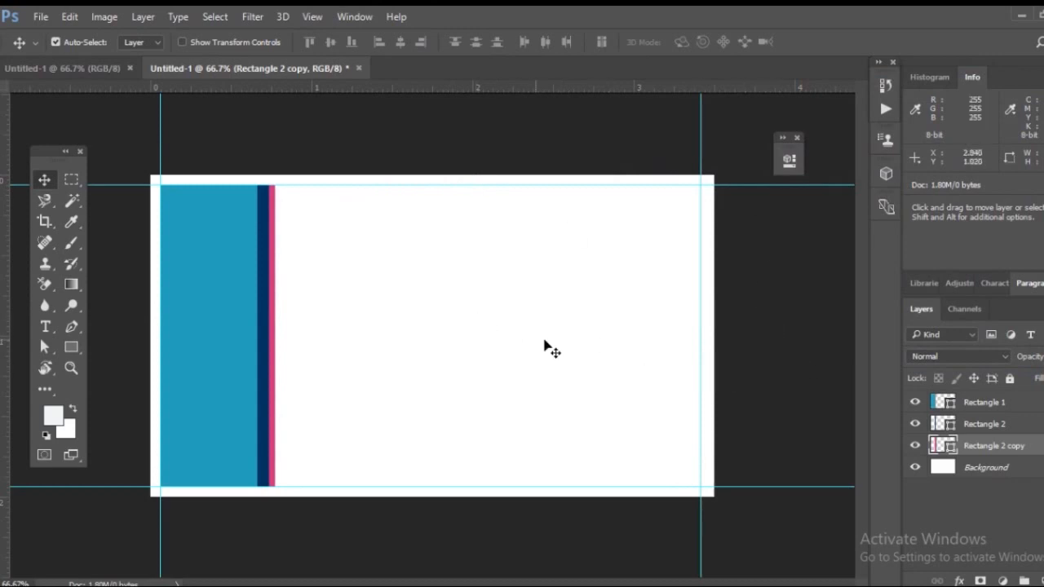
click(413, 151)
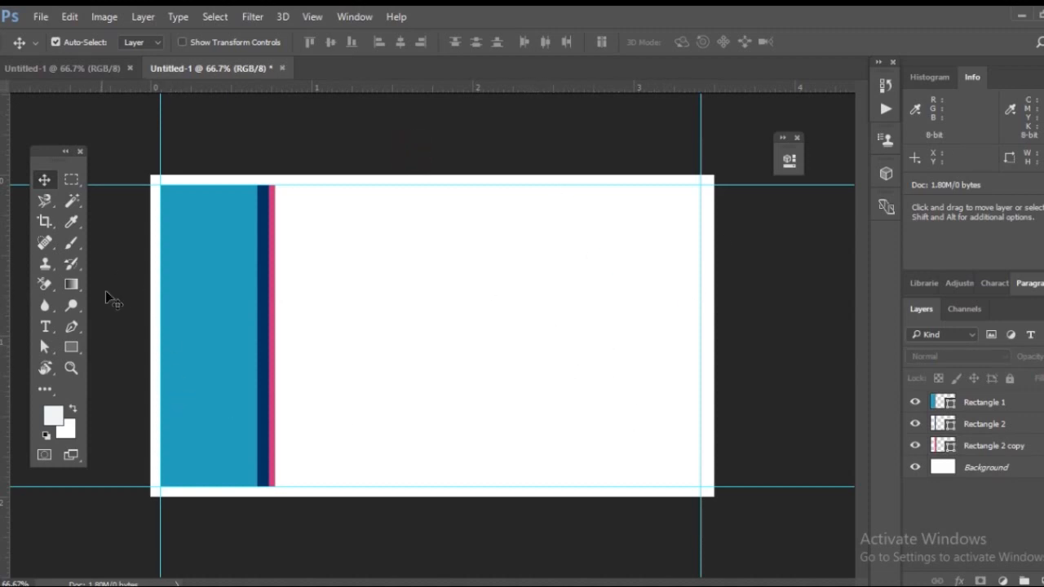
Add the horizontal text "Your Company Name" in the middle of the white area, coloured with navy sampled from the stripe
click(46, 328)
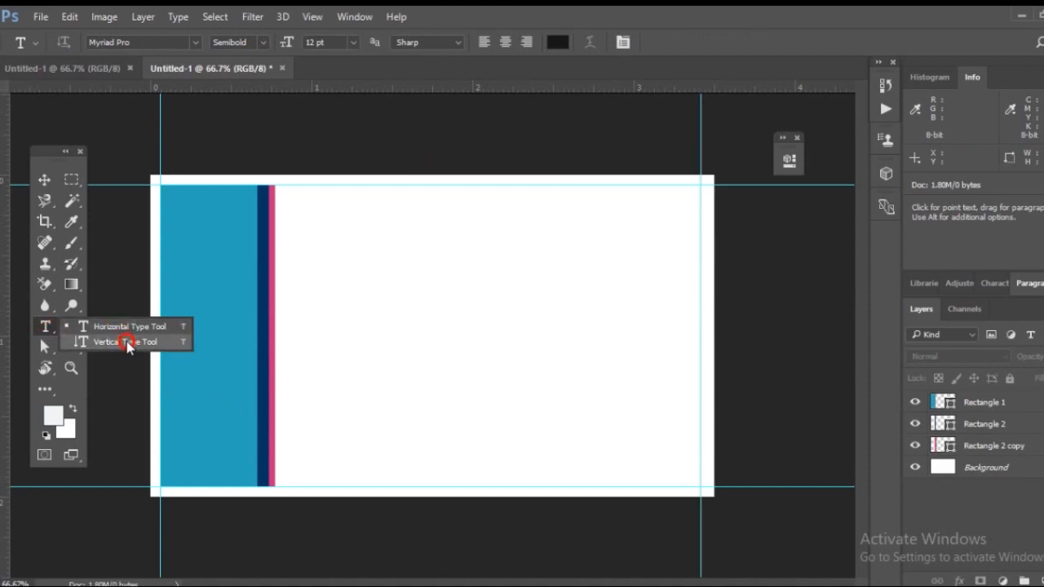
click(131, 327)
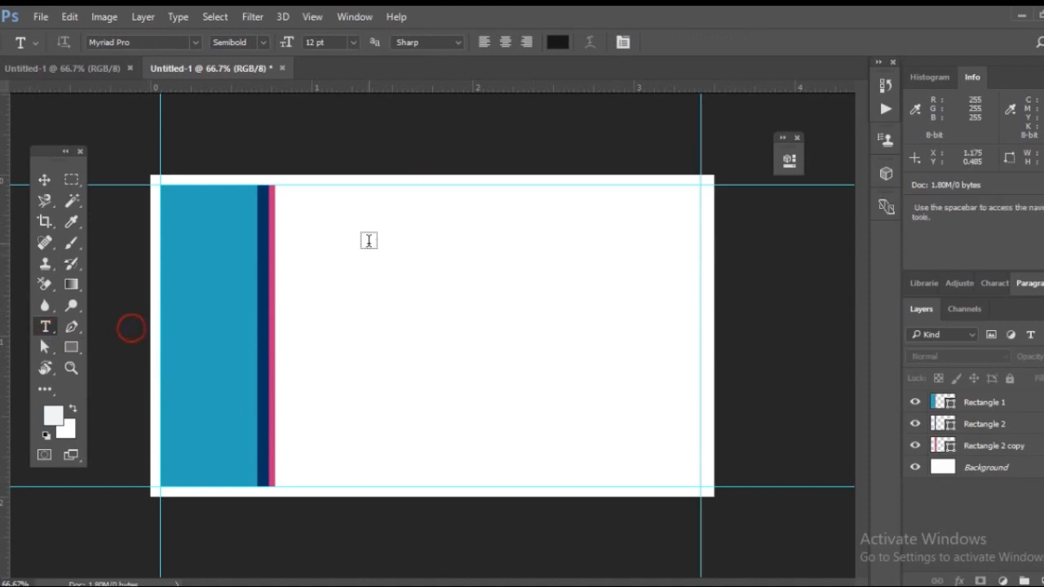
click(353, 312)
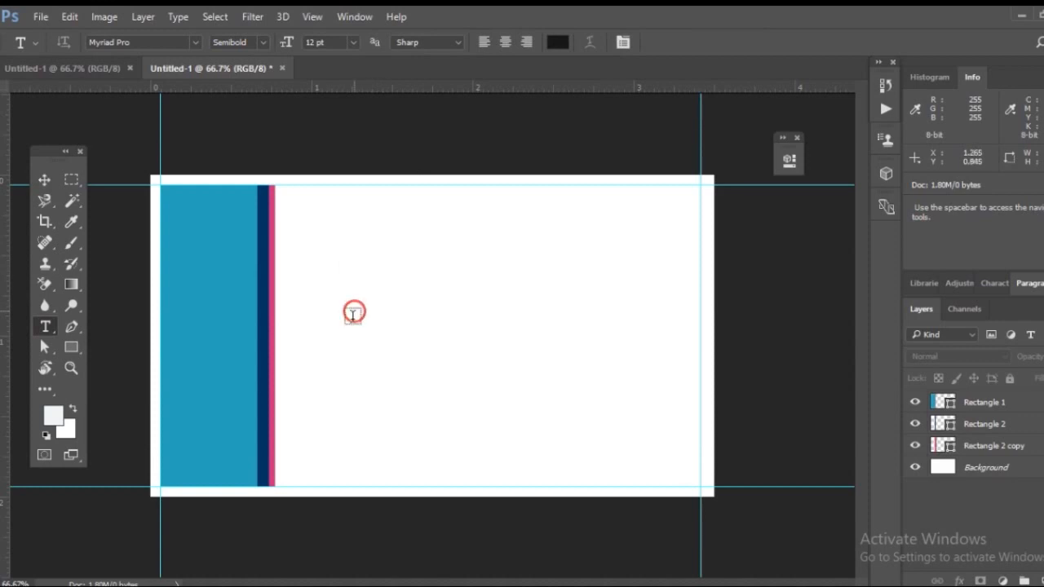
click(350, 302)
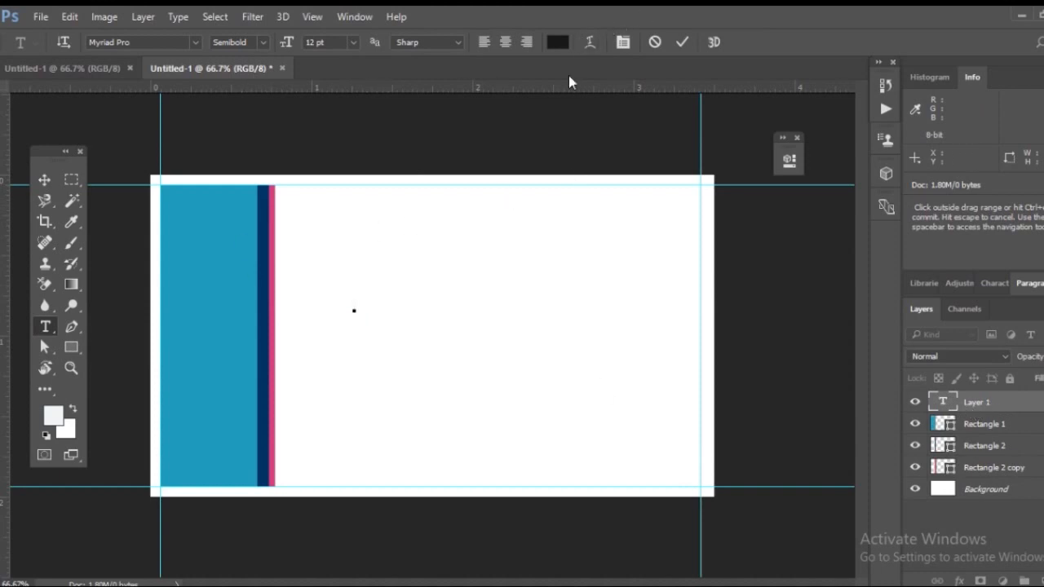
click(558, 43)
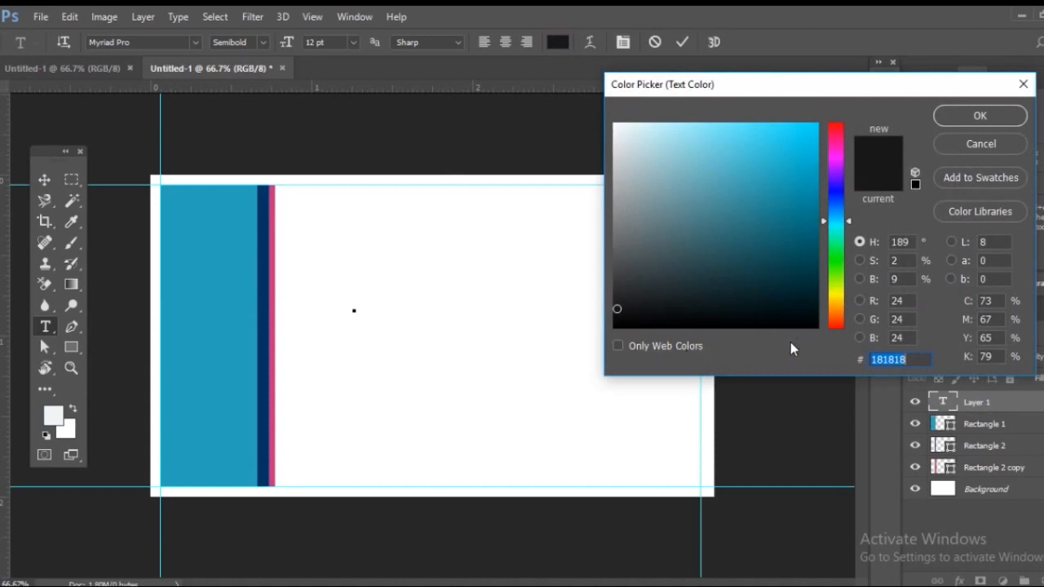
click(261, 304)
click(950, 113)
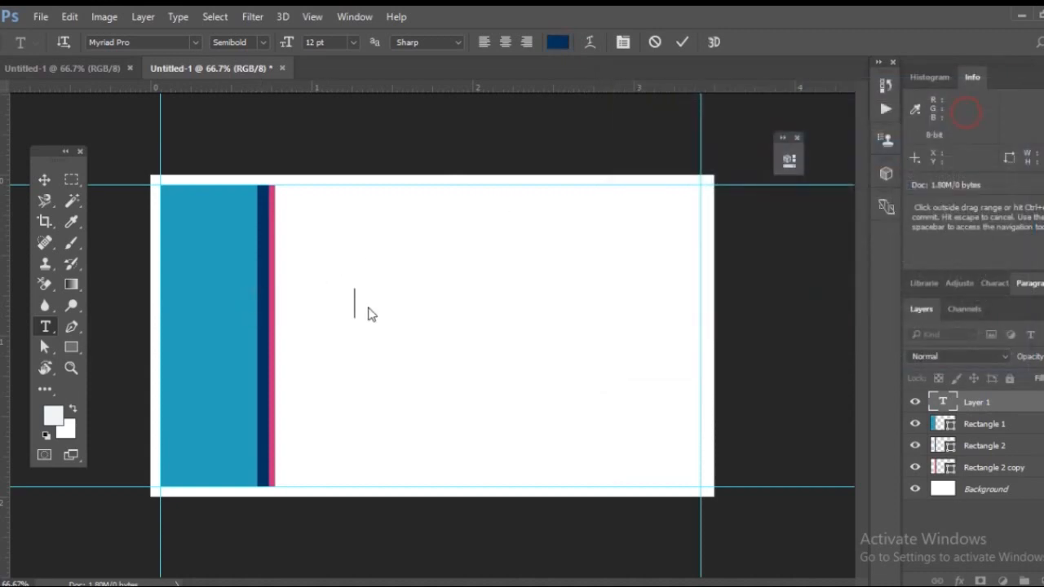
click(355, 305)
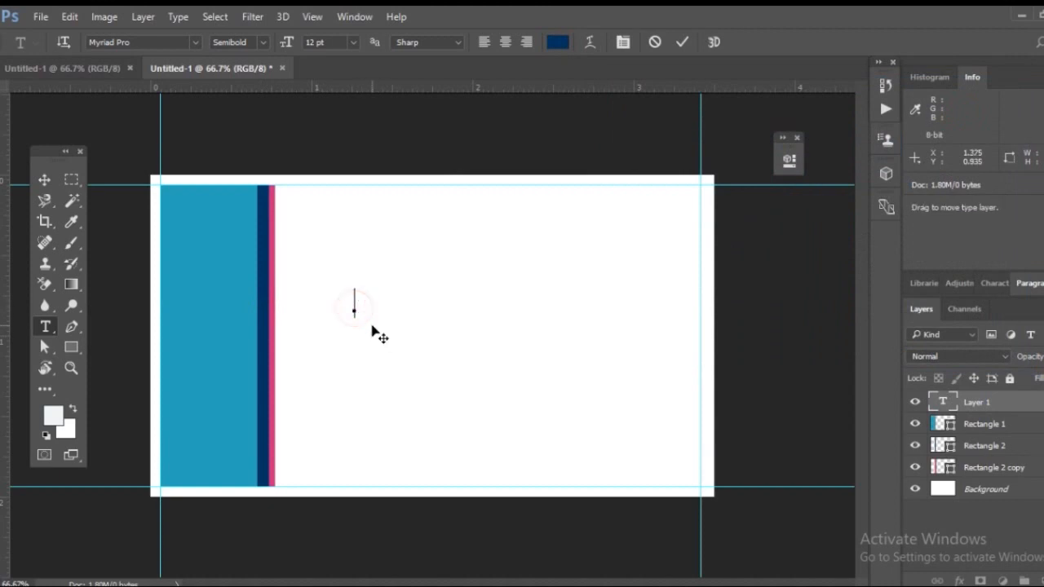
text(Your C)
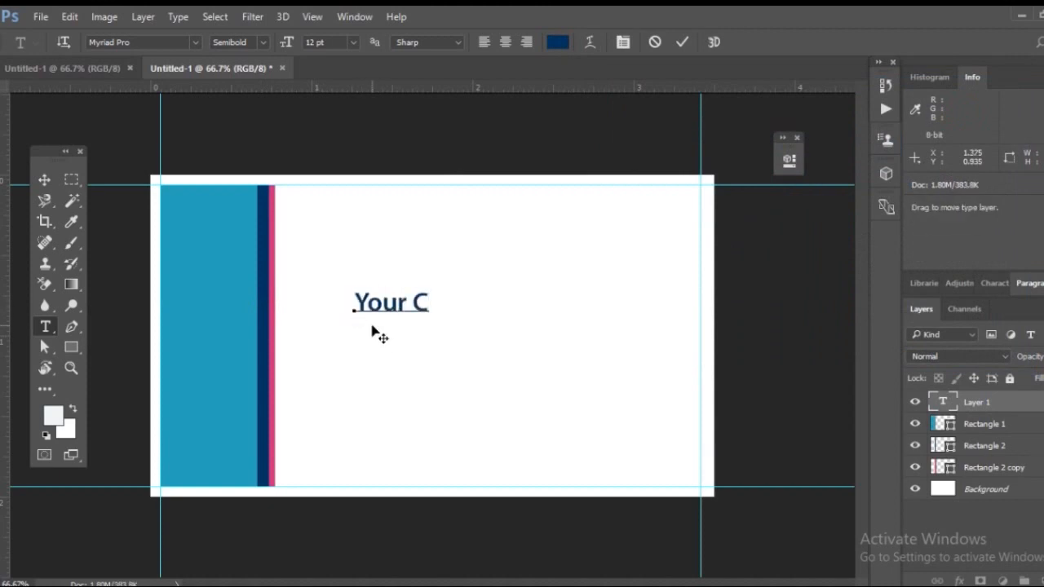
text(ompany Name)
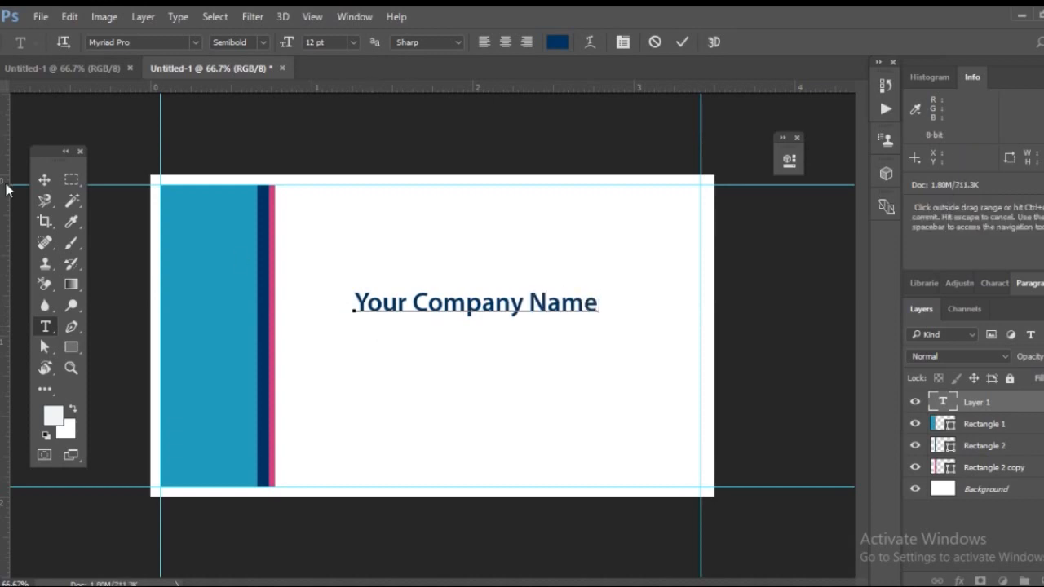
Move the company name slightly down and recolour the words "Your Company" dark pink #b41e65, leaving "Name" navy
click(44, 179)
mouse_move(478, 313)
mouse_down()
mouse_move(468, 270)
mouse_move(459, 292)
mouse_move(467, 315)
mouse_up()
click(45, 326)
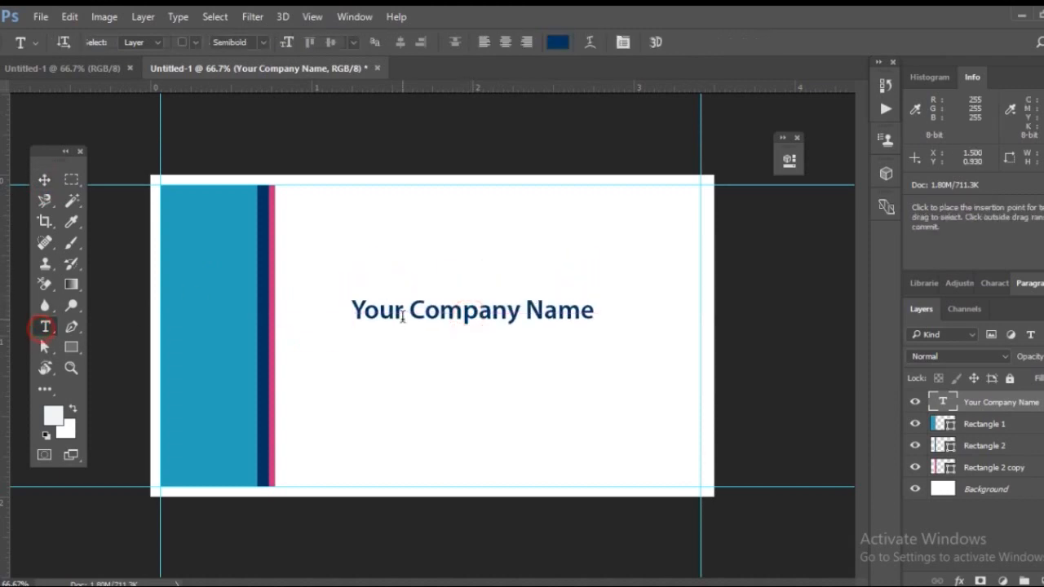
drag(353, 310, 517, 323)
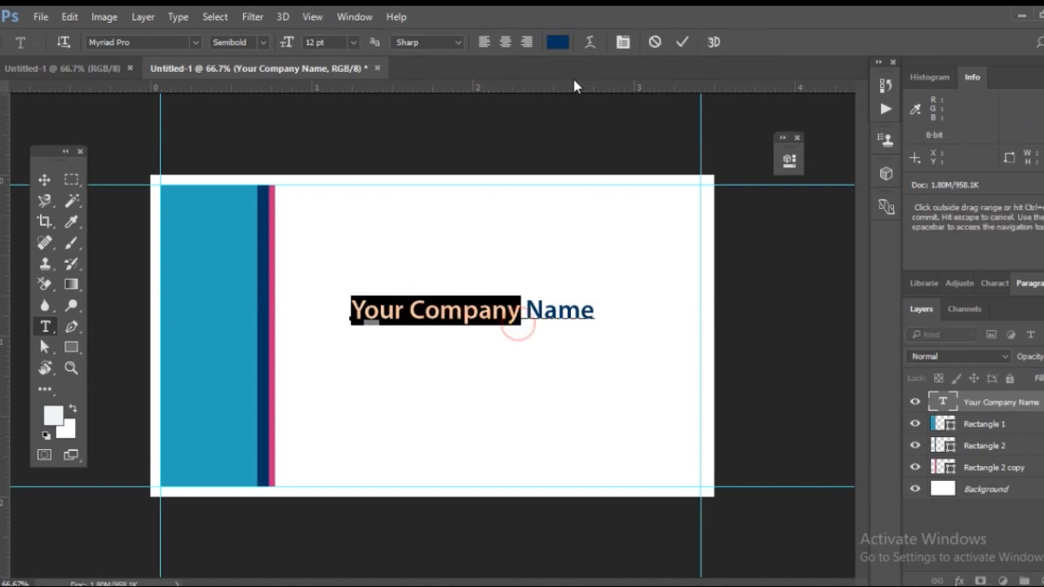
click(558, 42)
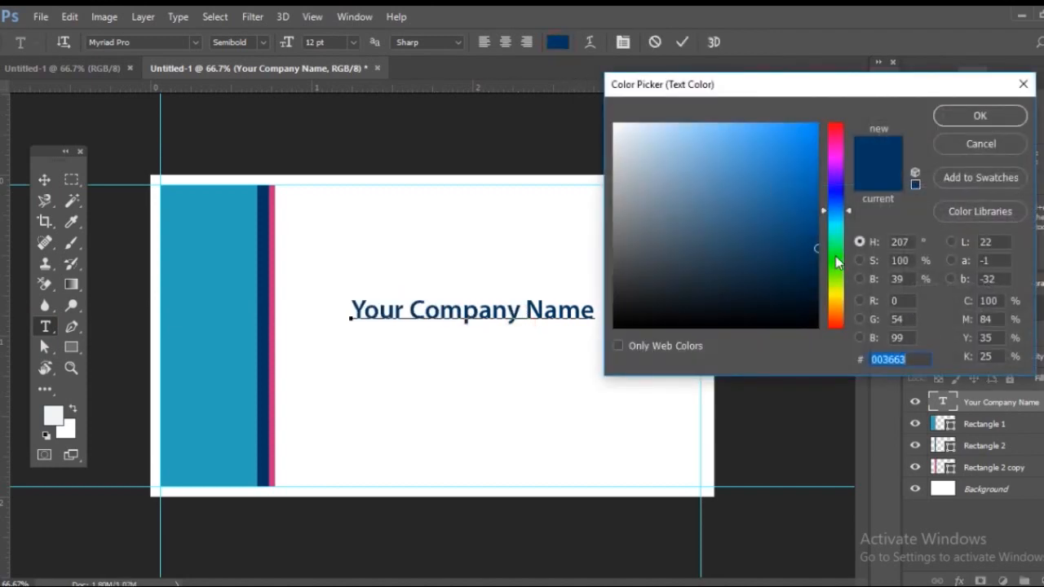
drag(840, 279, 840, 270)
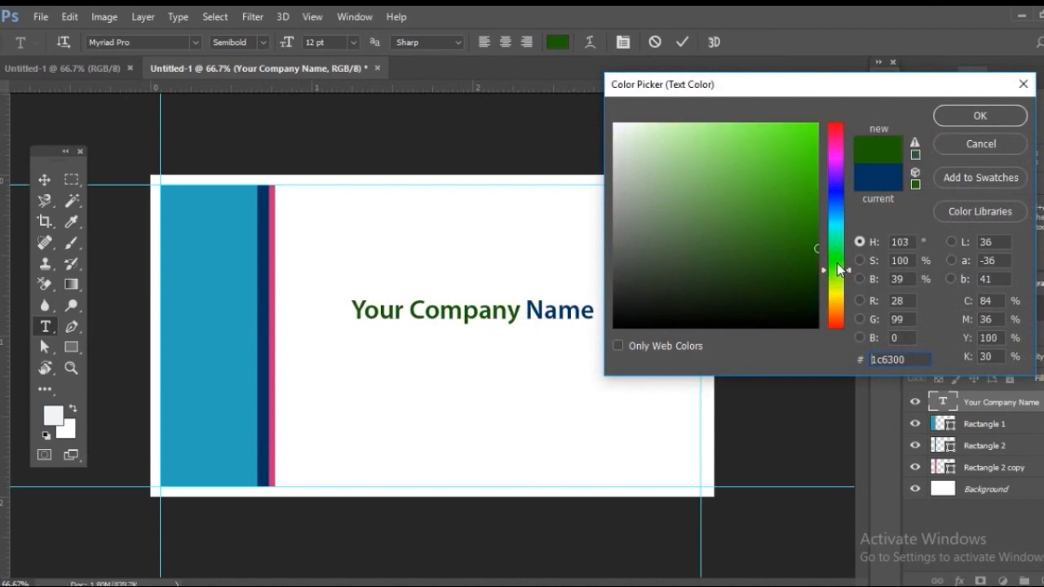
drag(836, 308, 834, 324)
drag(766, 240, 762, 171)
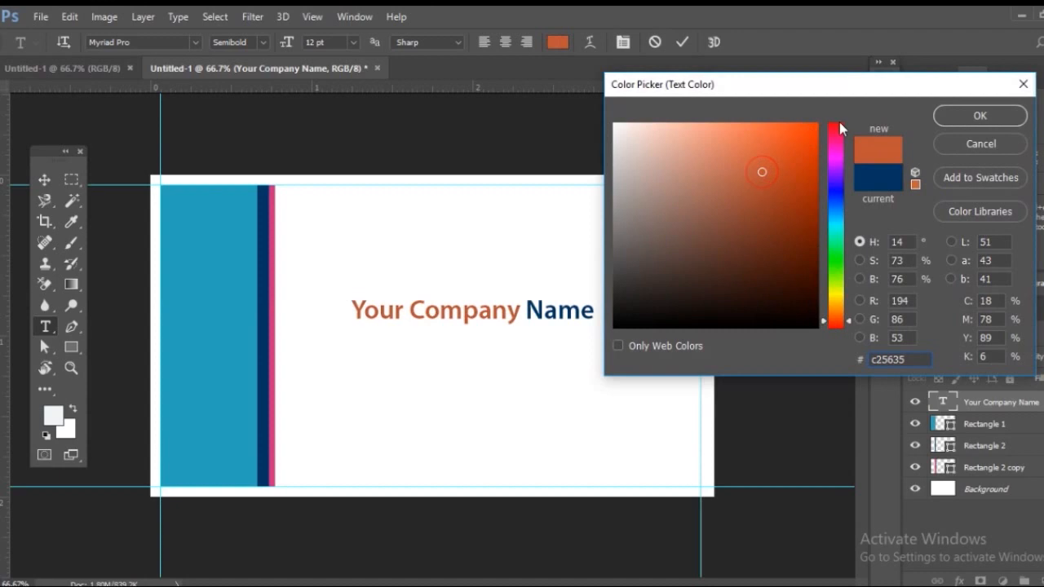
click(838, 143)
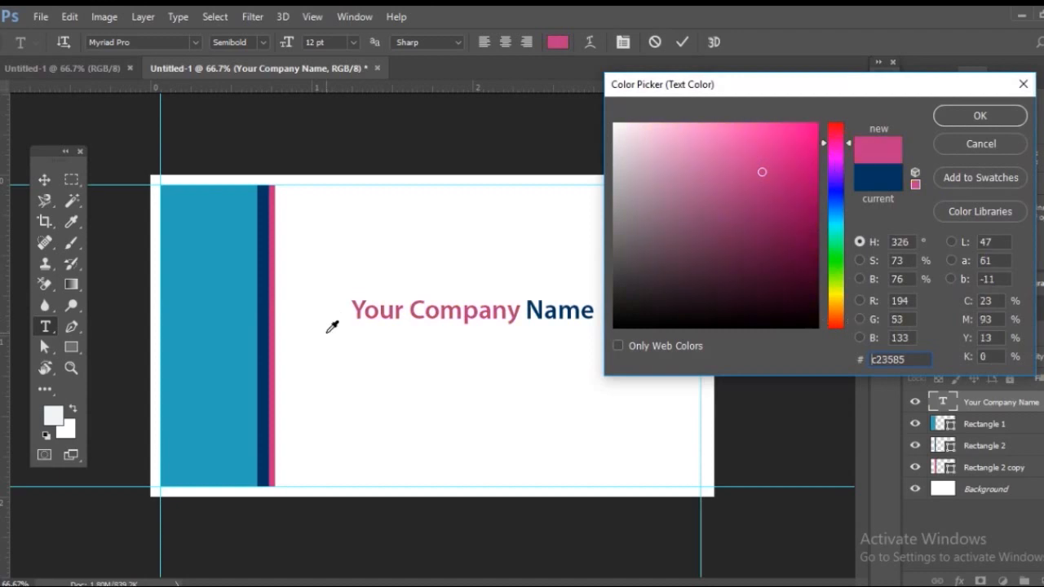
click(273, 316)
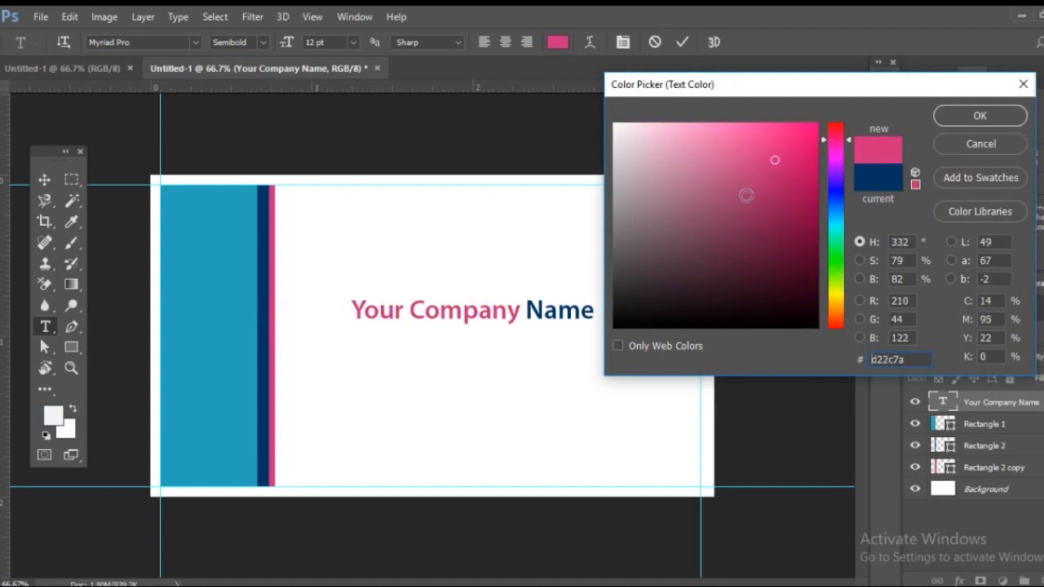
drag(774, 162, 780, 187)
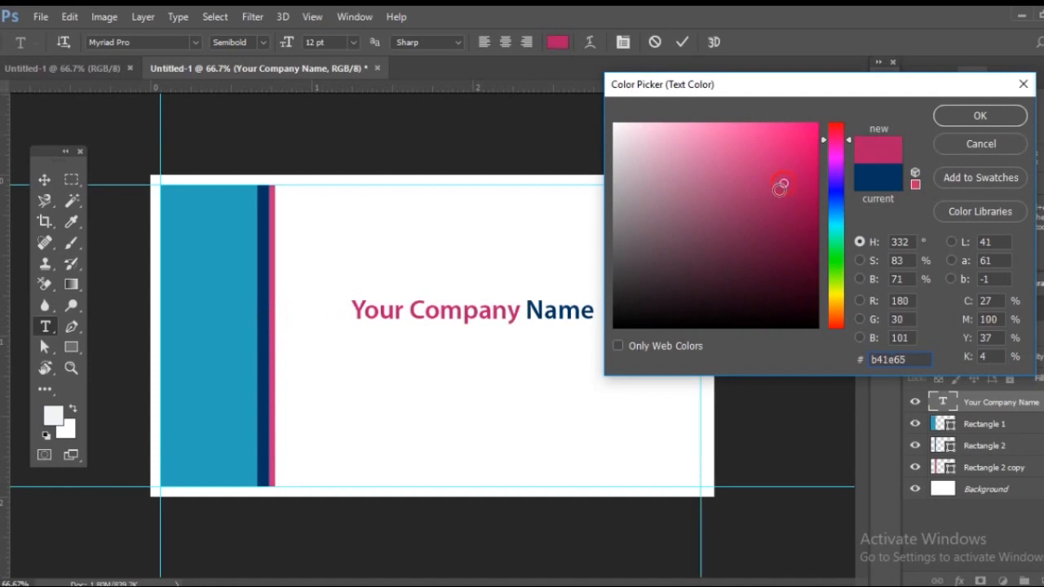
click(962, 115)
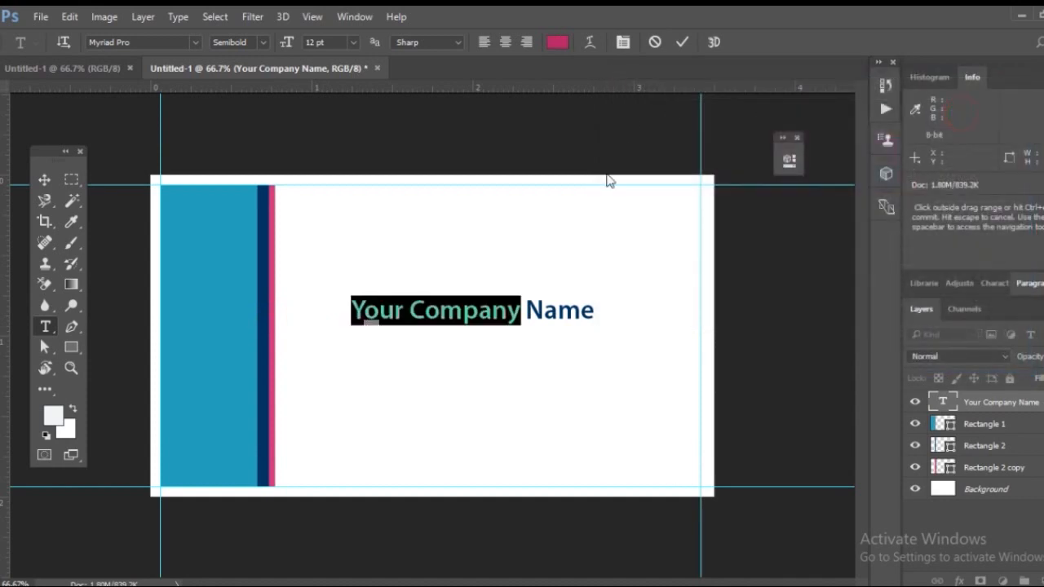
Reposition the two-coloured company name slightly higher in the card's white area
click(44, 180)
drag(438, 320, 434, 315)
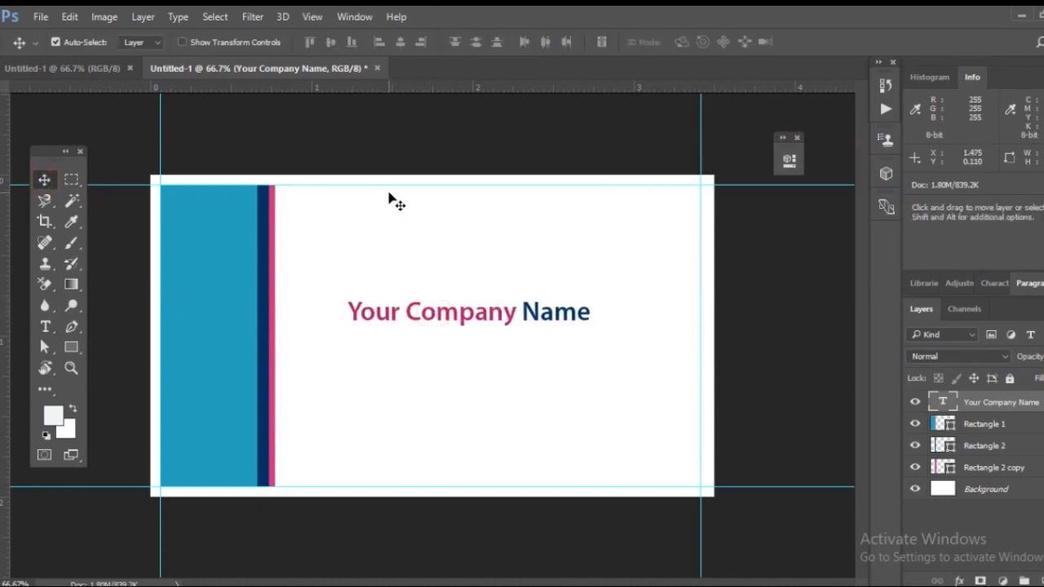
click(451, 317)
drag(454, 320, 451, 305)
Set the whole "Your Company Name" text to a font size of 14 pt
click(47, 327)
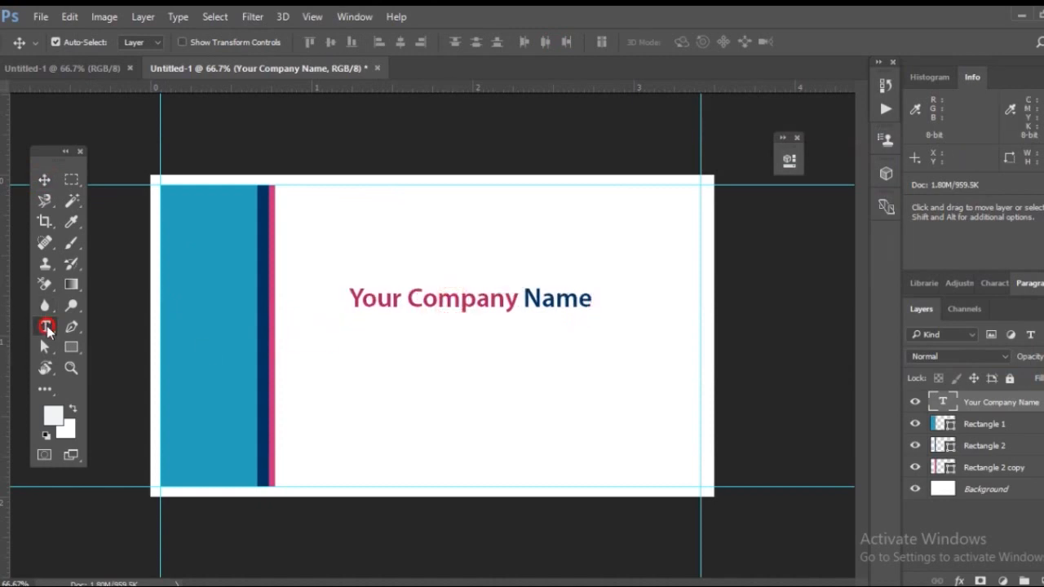
drag(341, 298, 657, 299)
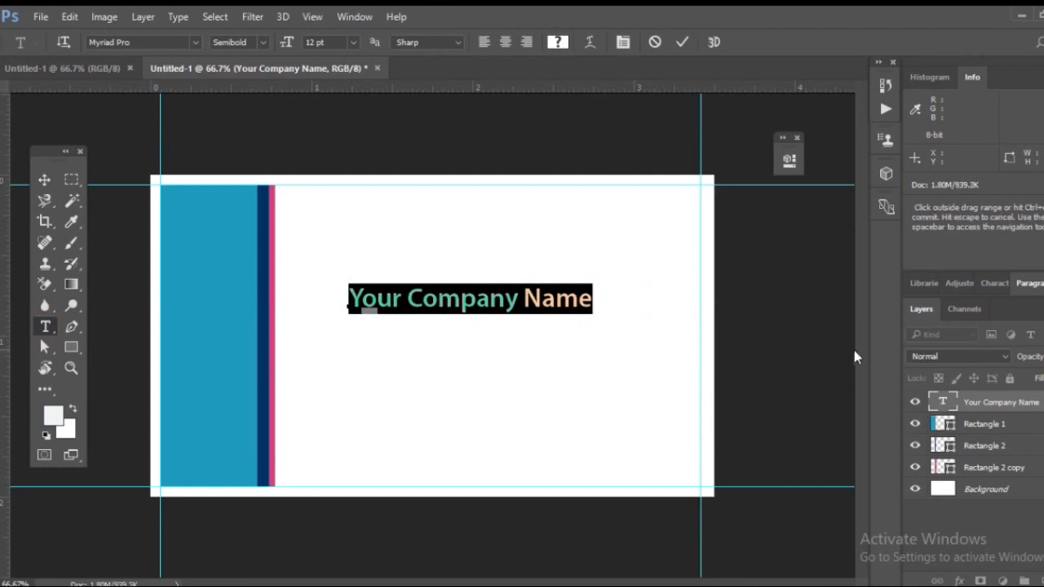
click(996, 283)
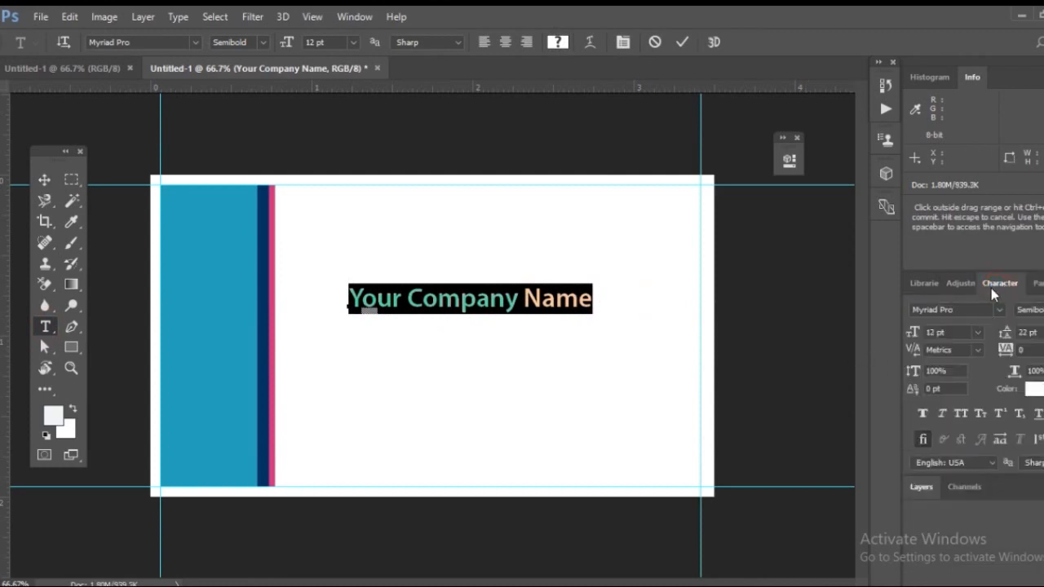
click(977, 331)
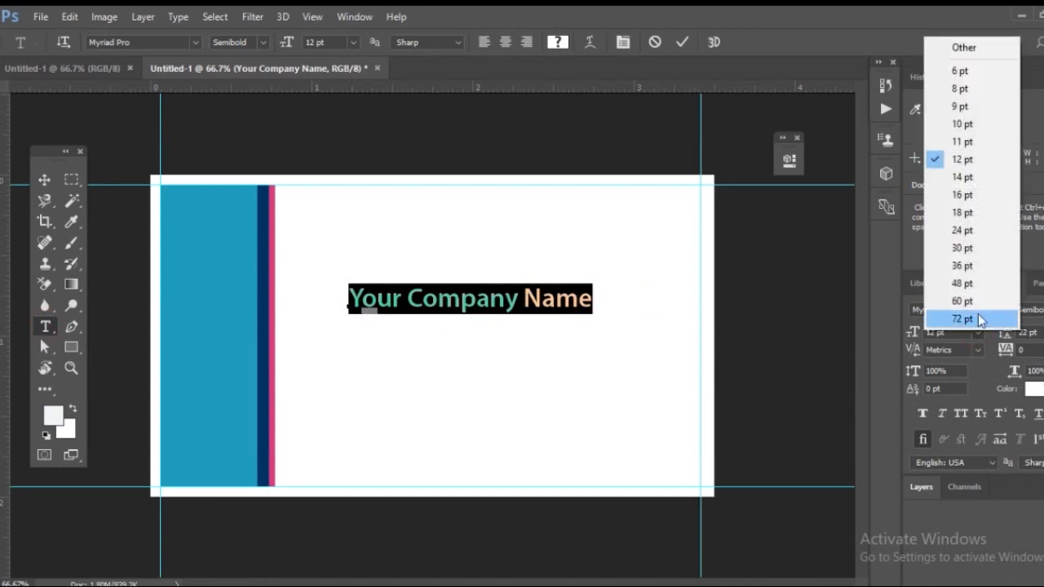
click(962, 177)
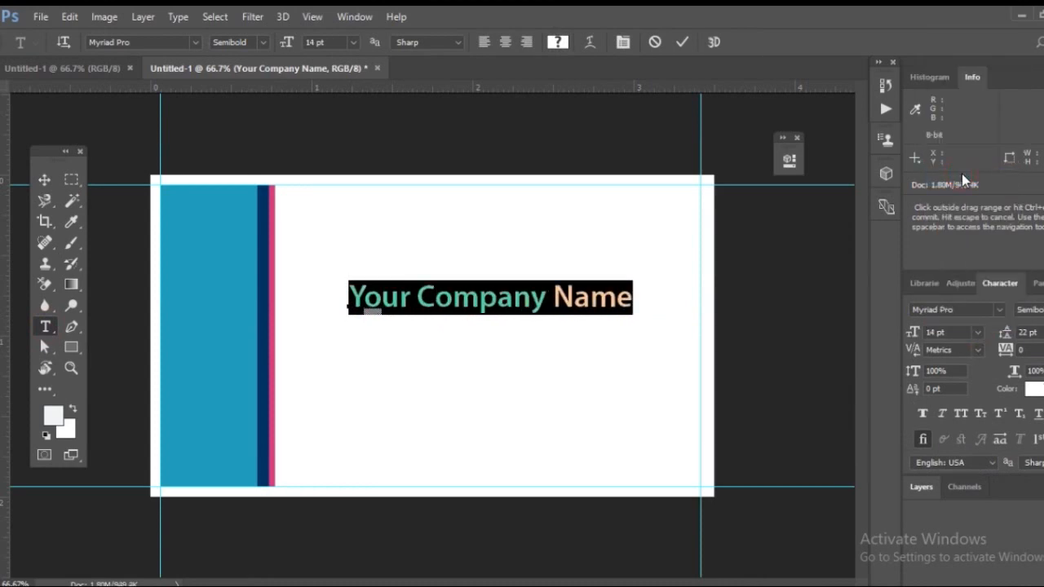
Change the company name's font to Calibri Bold and move the text down to the vertical middle of the card
click(999, 310)
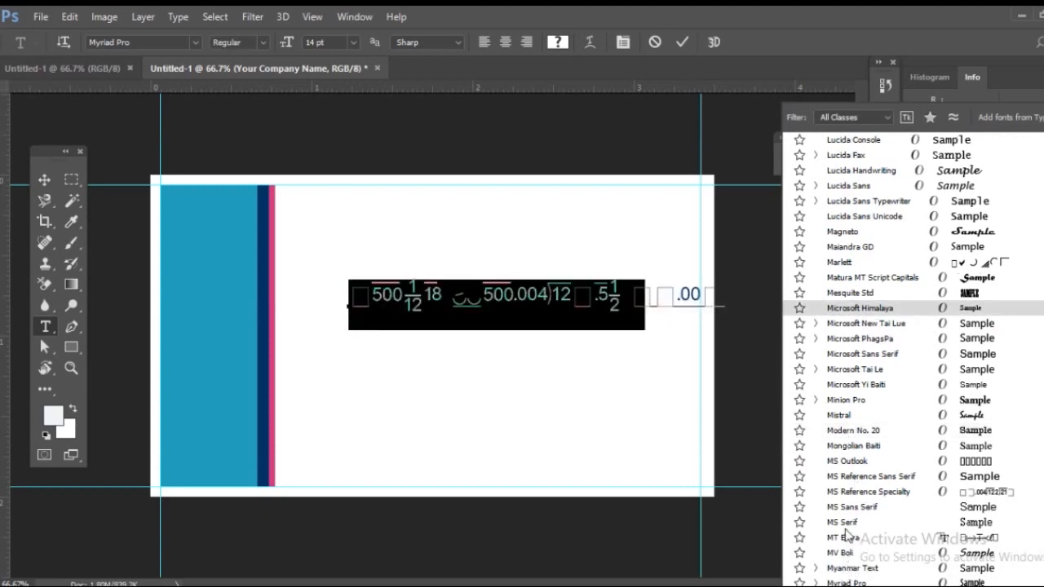
click(849, 507)
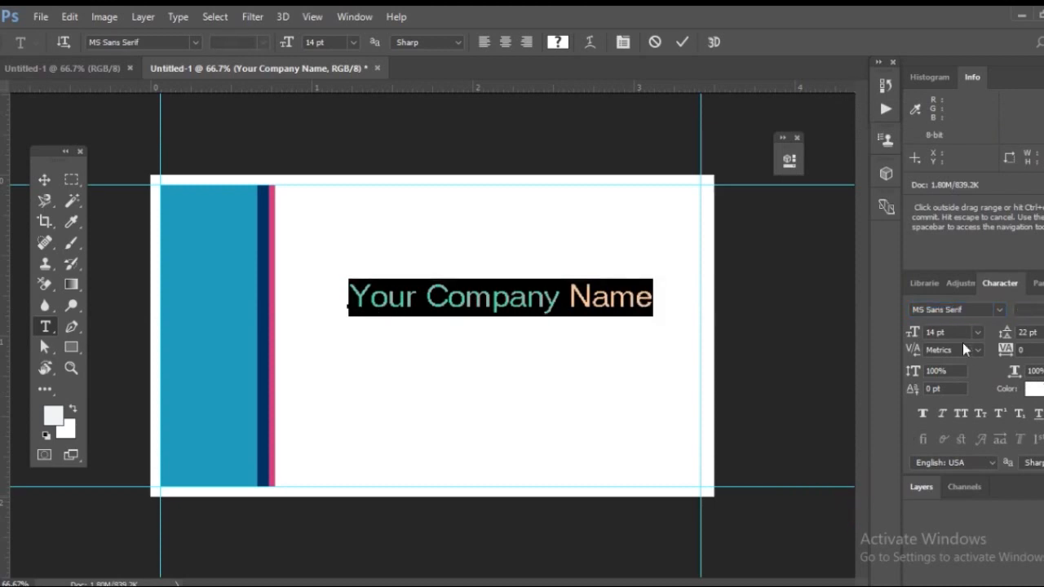
click(997, 310)
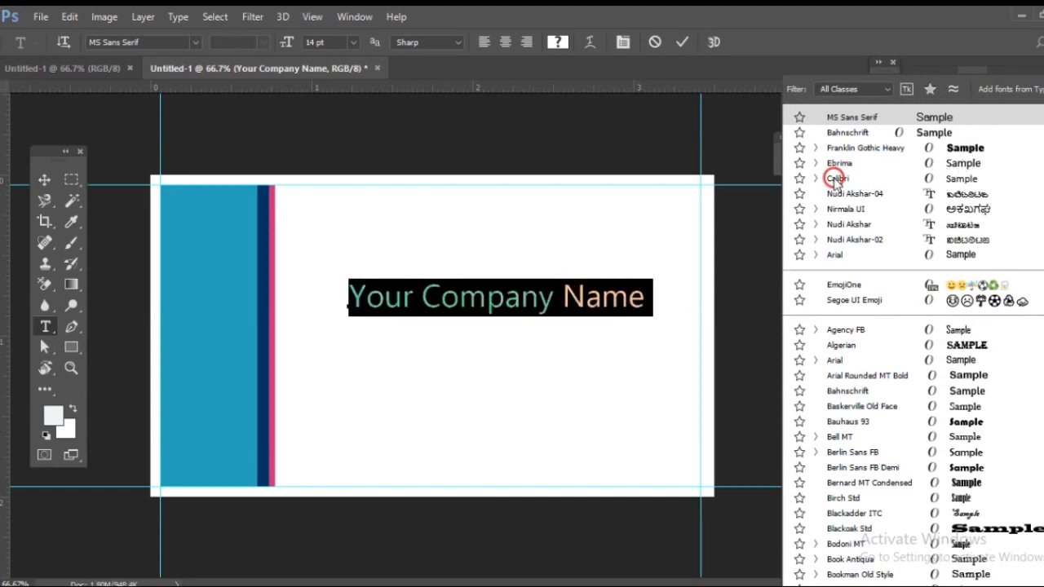
click(931, 313)
key(Down)
key(Down)
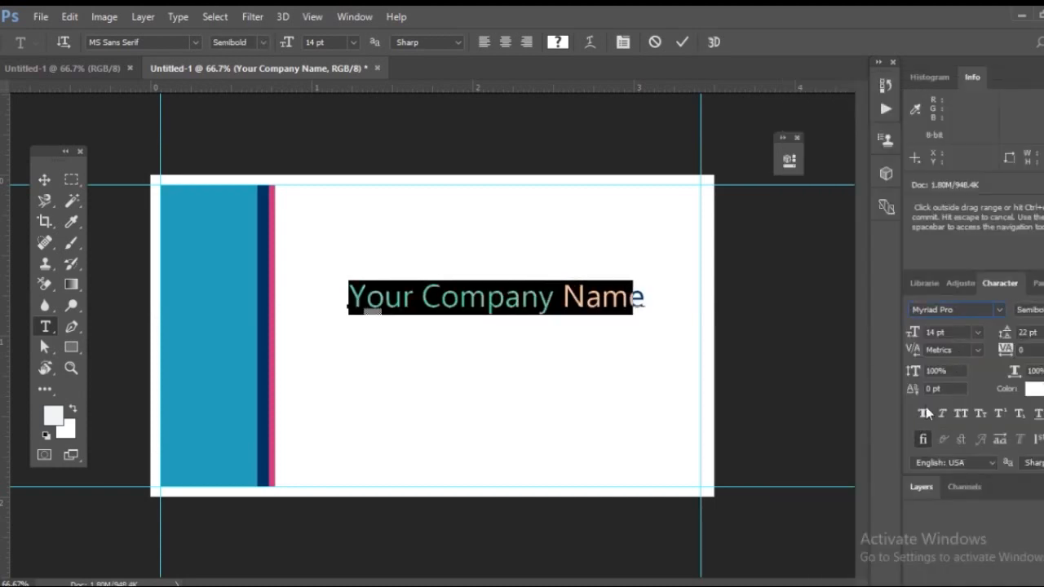
click(1029, 310)
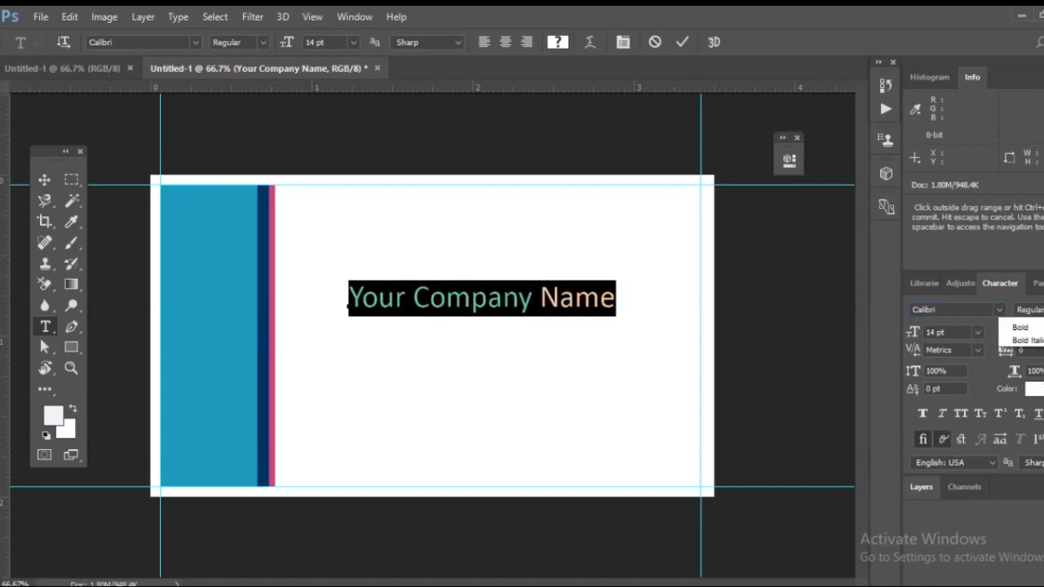
click(1031, 379)
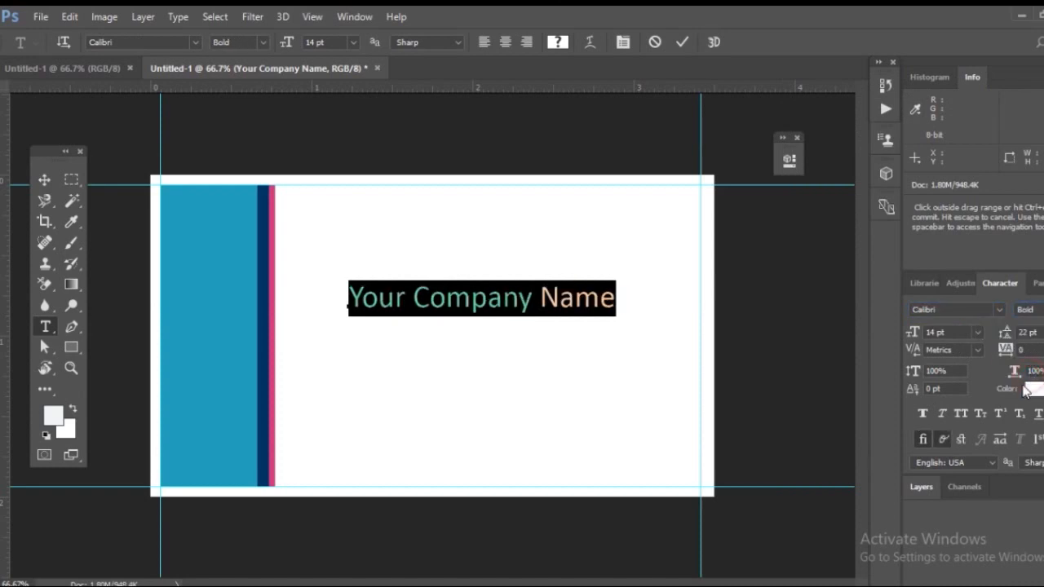
click(44, 179)
drag(441, 300, 424, 326)
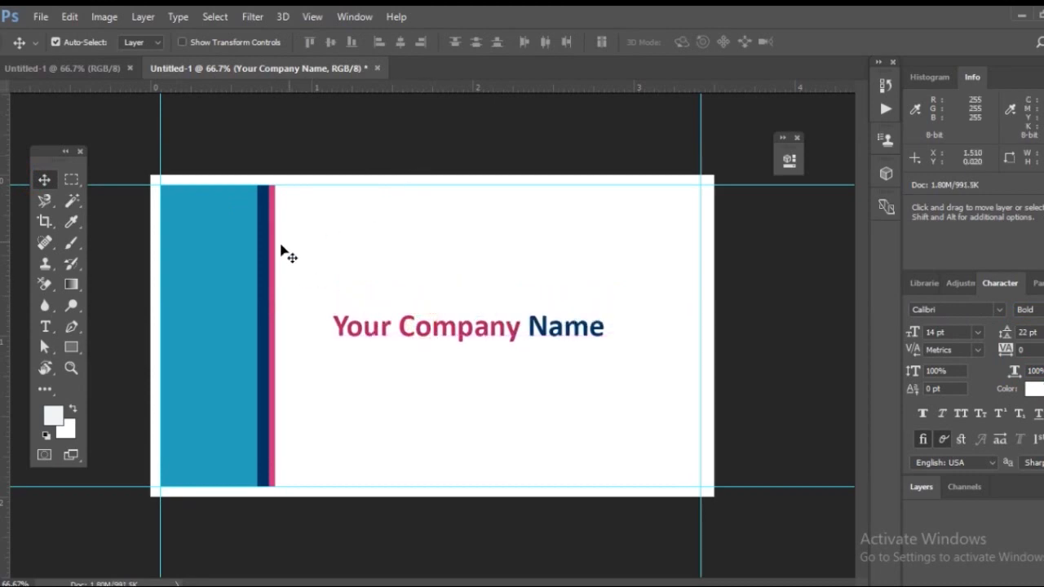
Try the company name at 8 pt and undo the size change
click(45, 328)
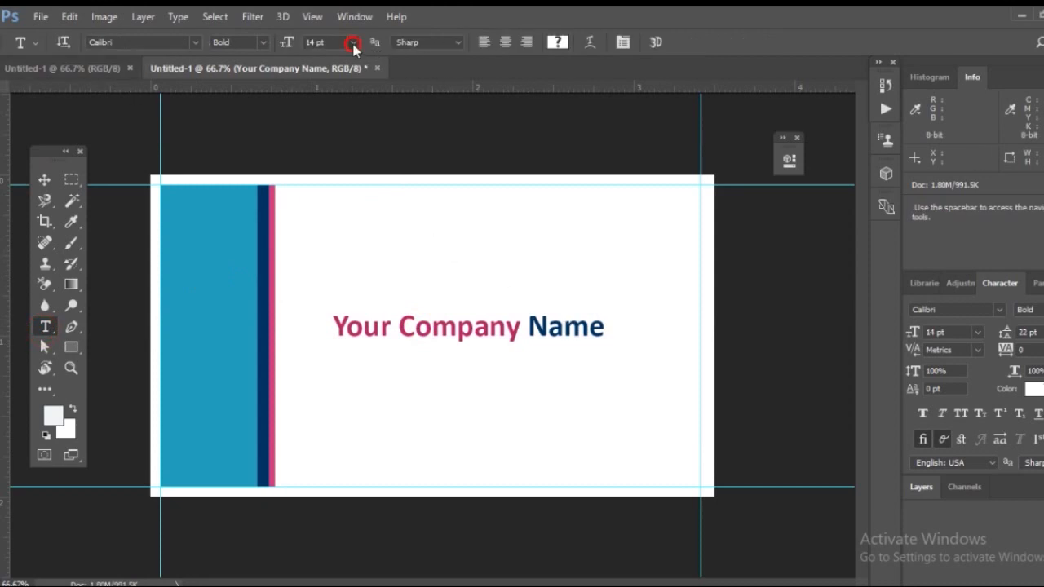
click(353, 44)
click(349, 101)
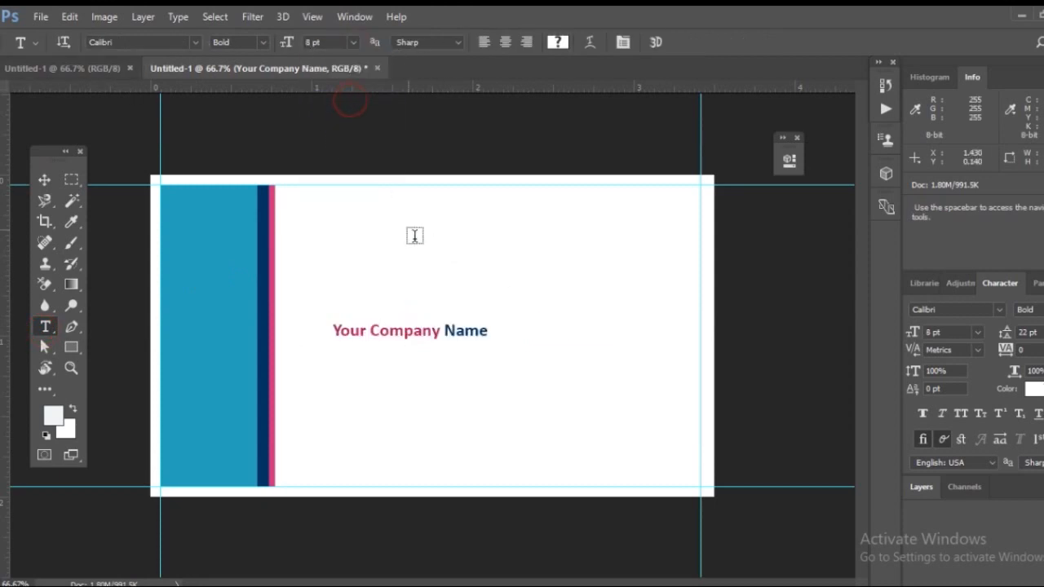
key(ctrl+z)
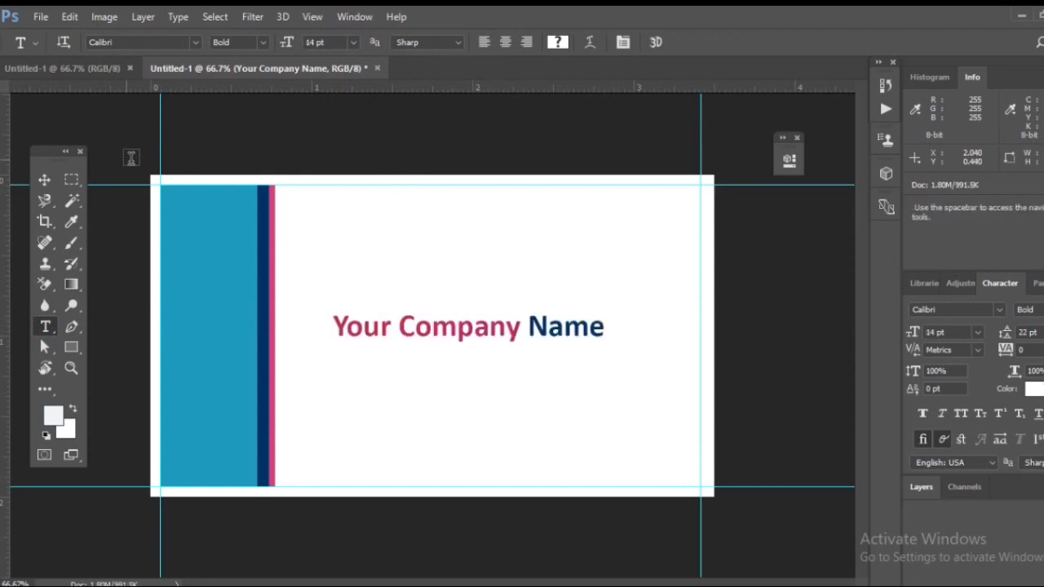
click(45, 180)
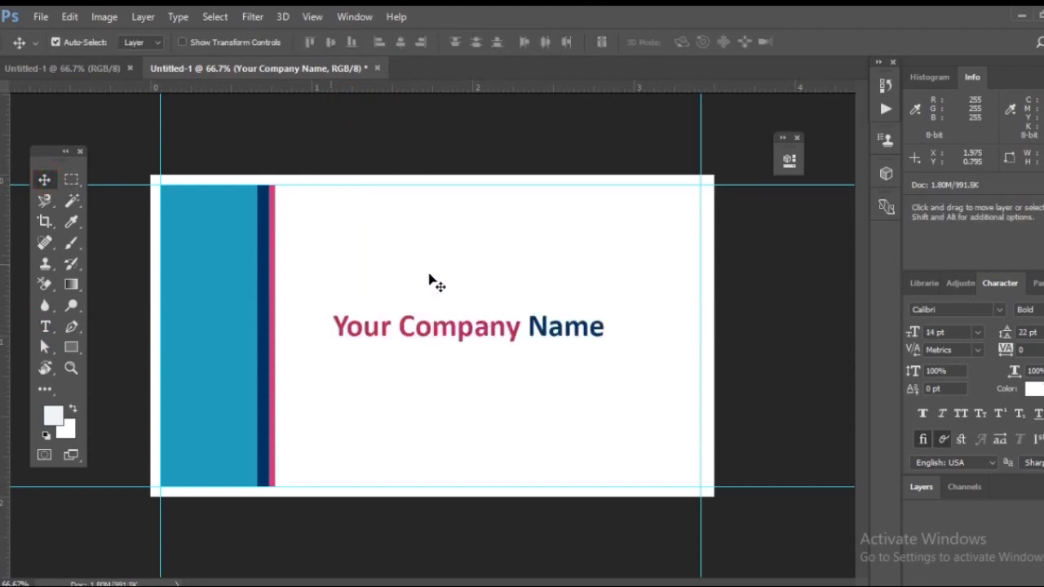
Add a separate 8 pt text "email:" above the word "Name" in the white area
click(46, 334)
click(519, 243)
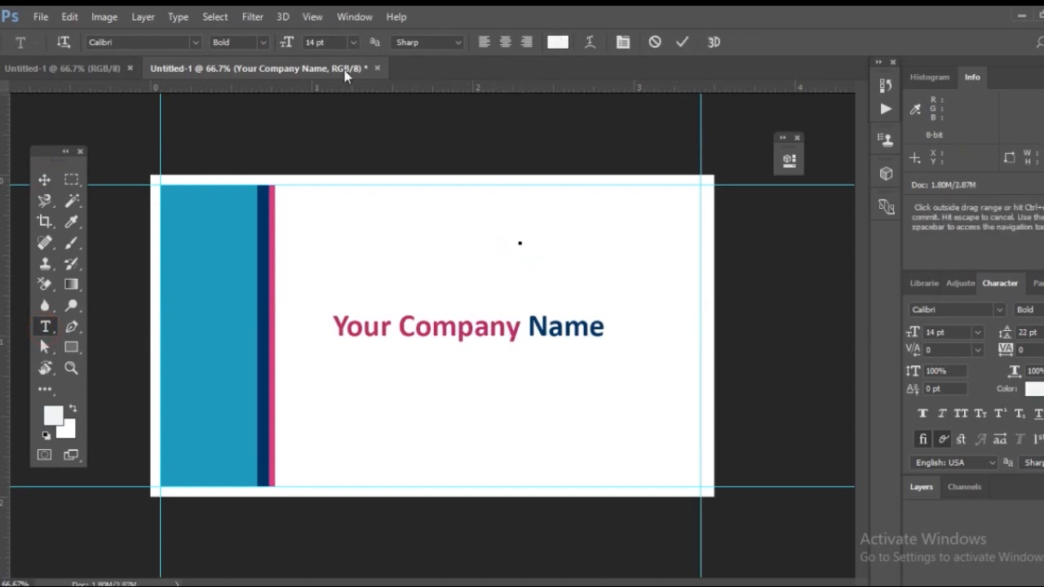
click(352, 42)
click(346, 100)
text(mail)
Colour the "email:" text dark grey #2f3030
drag(565, 239, 484, 250)
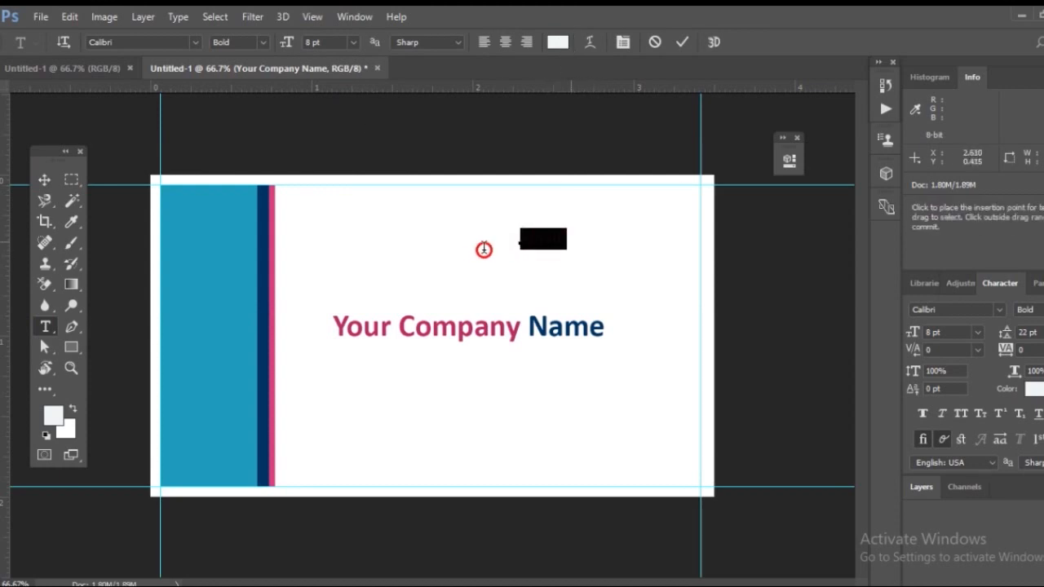
click(558, 41)
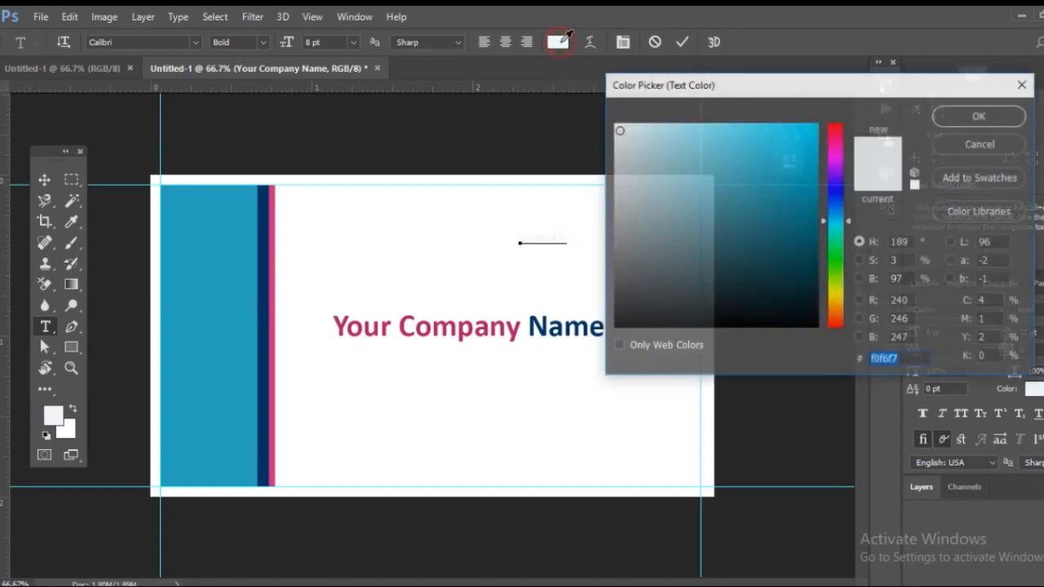
drag(635, 281, 618, 290)
click(972, 117)
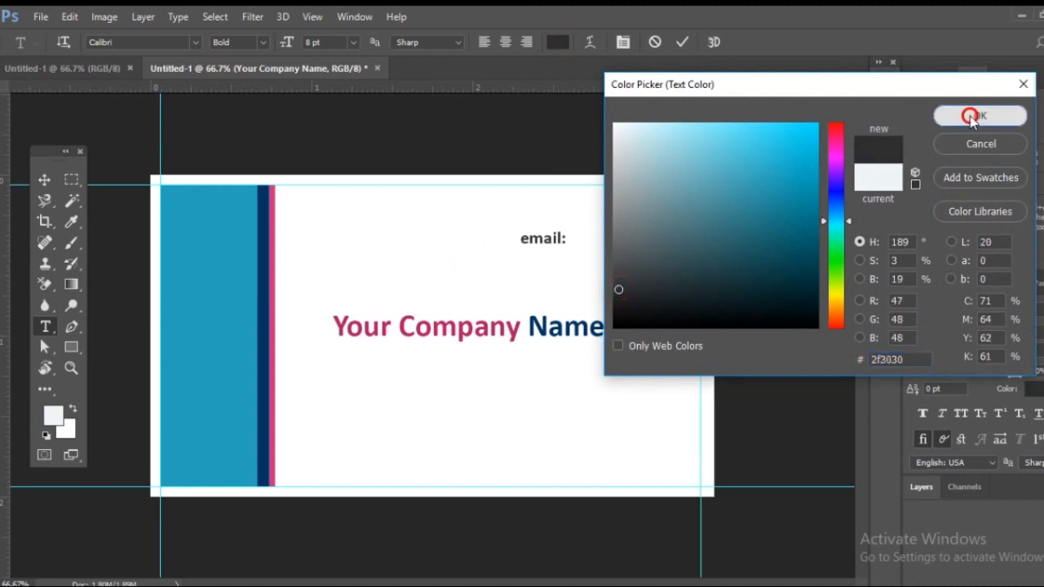
Set the "email:" text to the Regular font style and a size of 6 pt
click(567, 239)
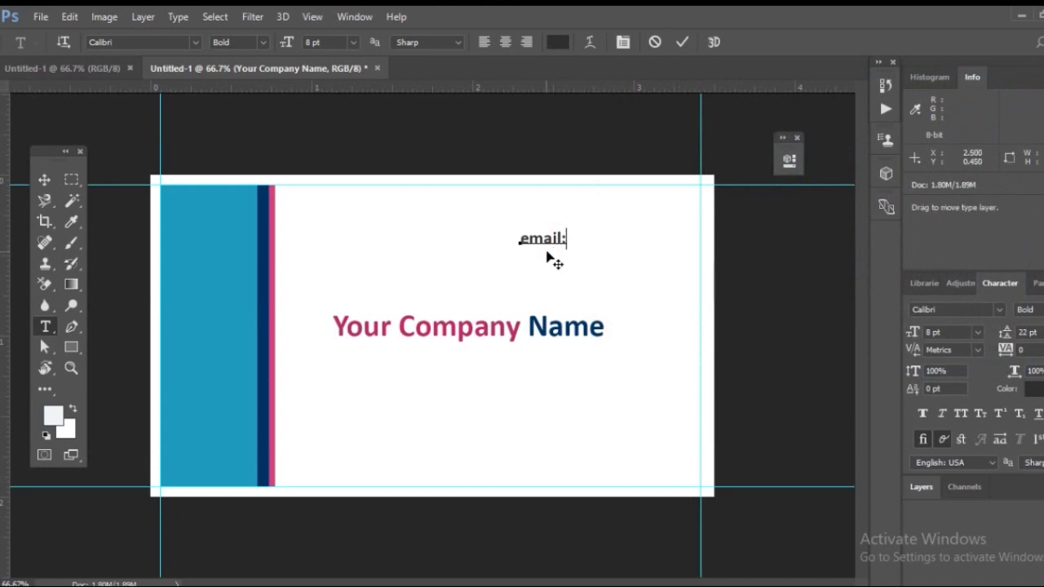
double_click(575, 241)
drag(576, 242, 590, 243)
click(265, 40)
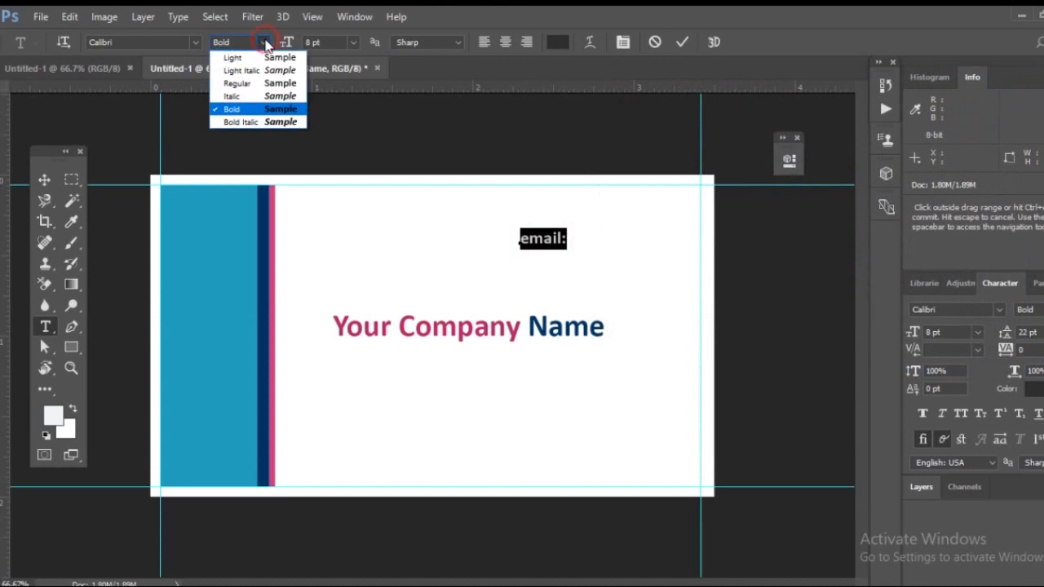
click(248, 81)
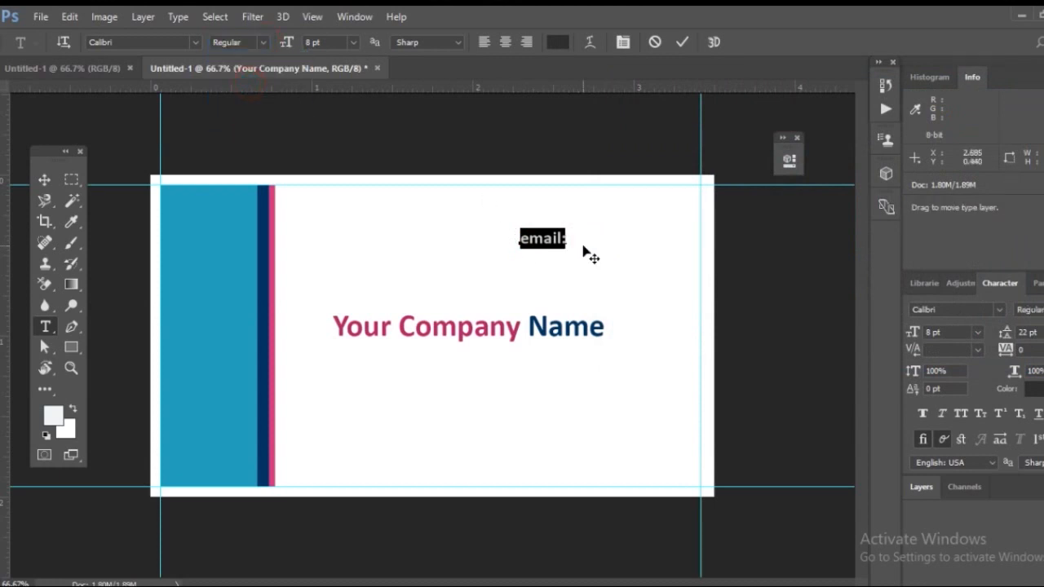
click(356, 45)
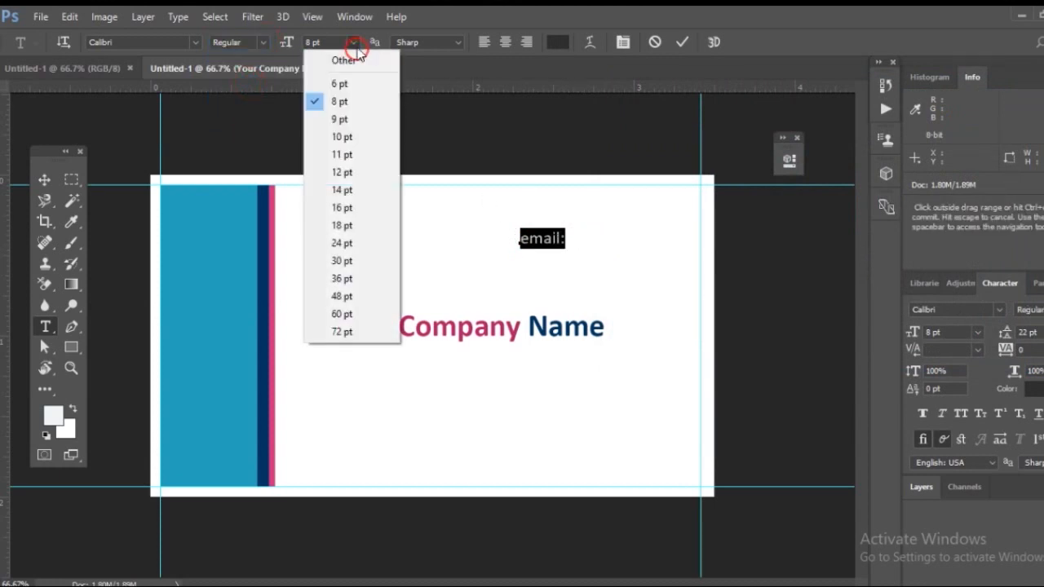
click(342, 85)
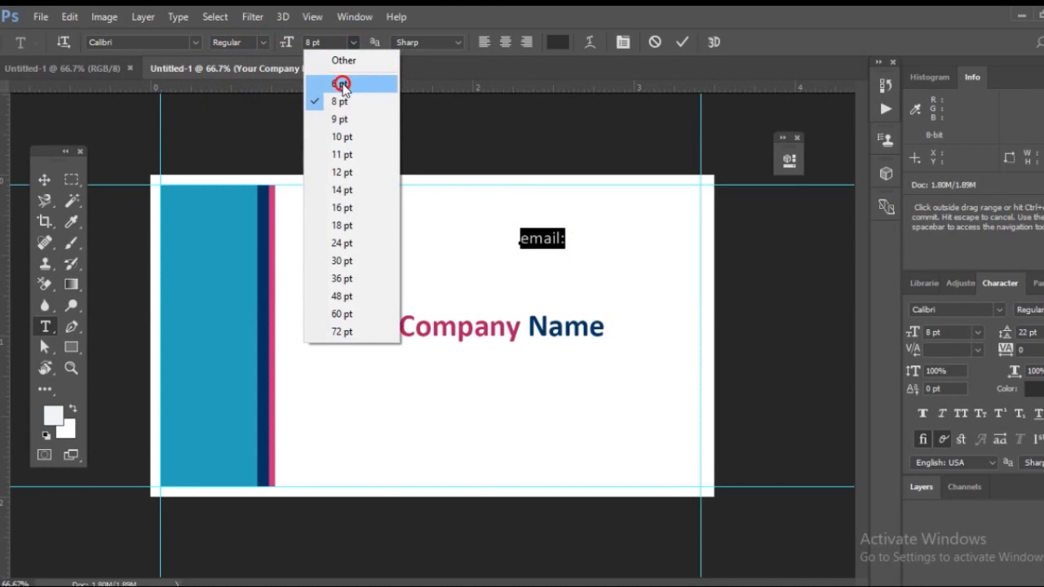
Complete the "email:" line with the contact's e-mail address and move it into the card's upper-right corner, inside the margin guides
click(554, 238)
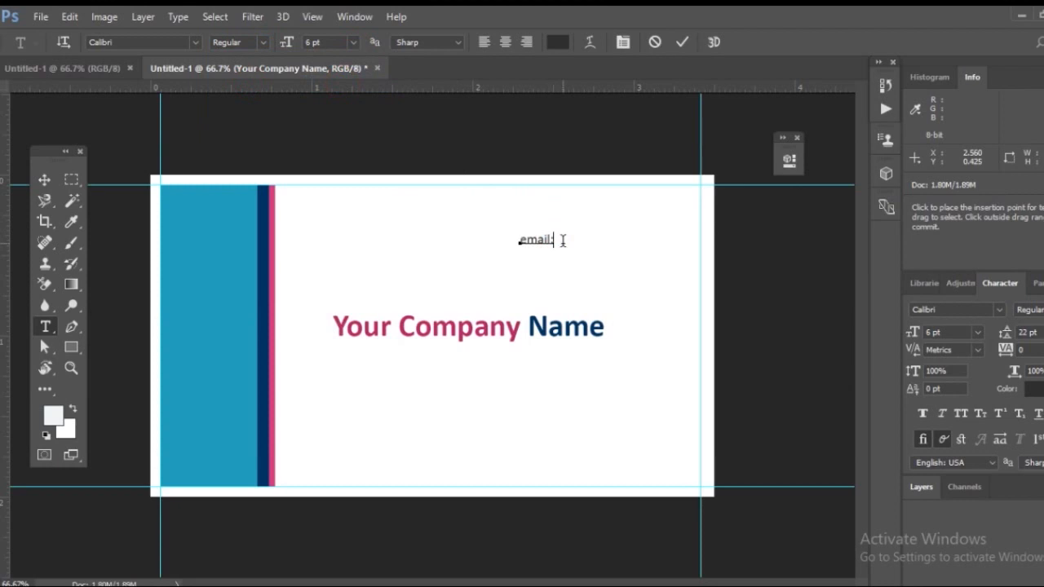
text(yourma)
text(il@gmail. com)
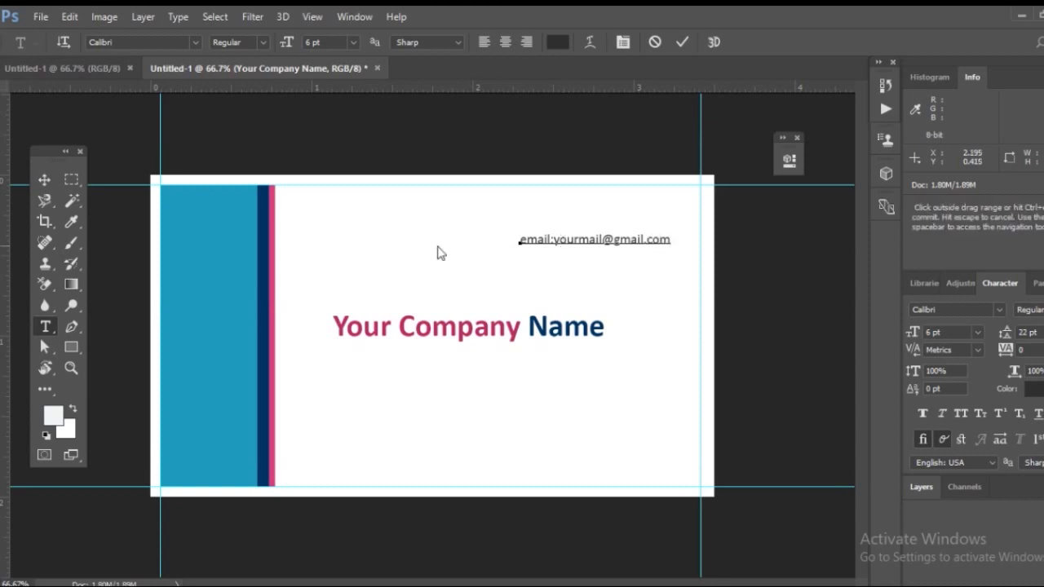
click(40, 180)
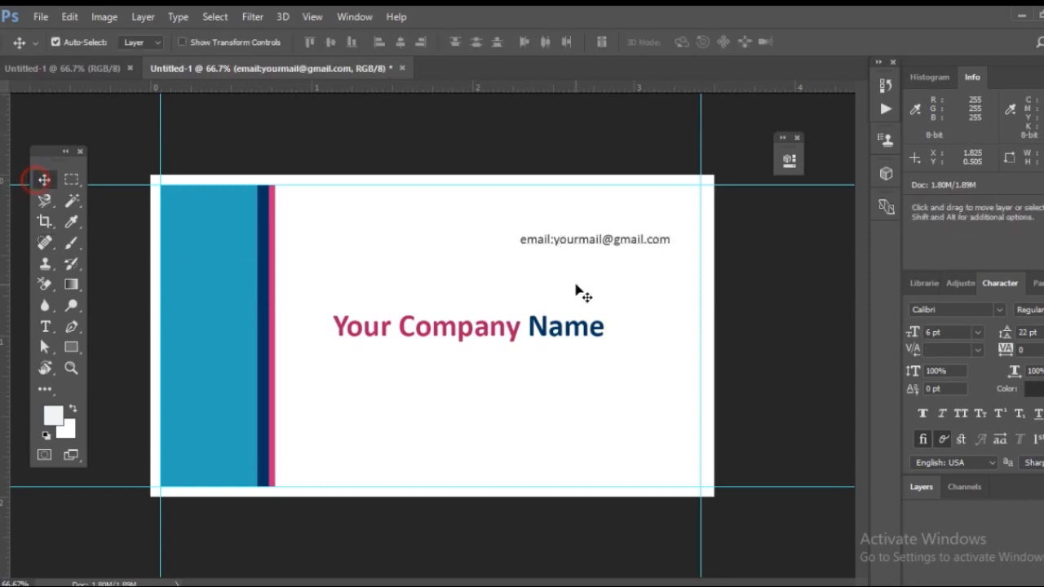
drag(580, 243, 596, 204)
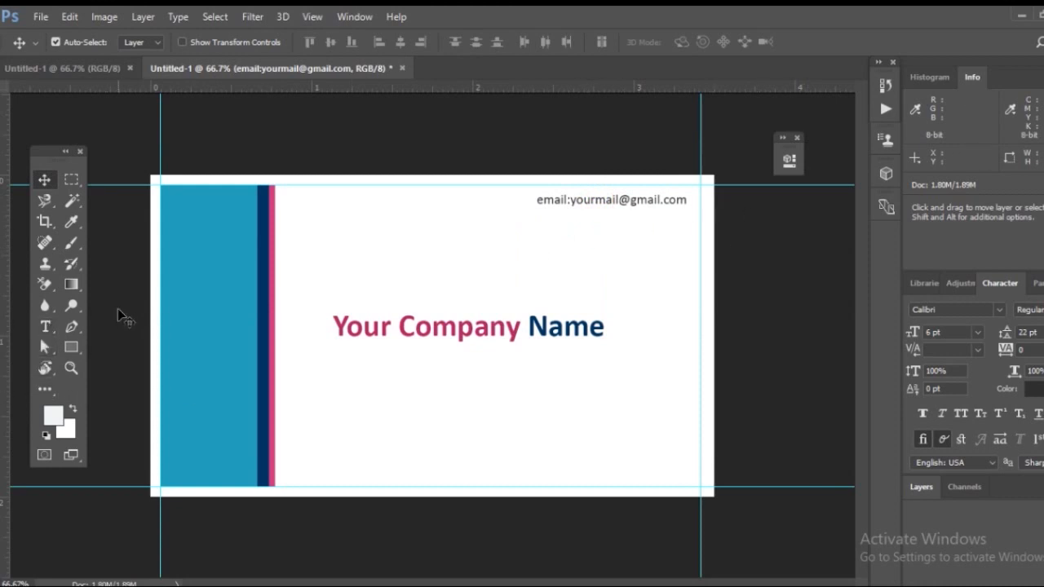
Add a separate 6 pt text line "Call:" with the contact's phone number below the email line
click(45, 326)
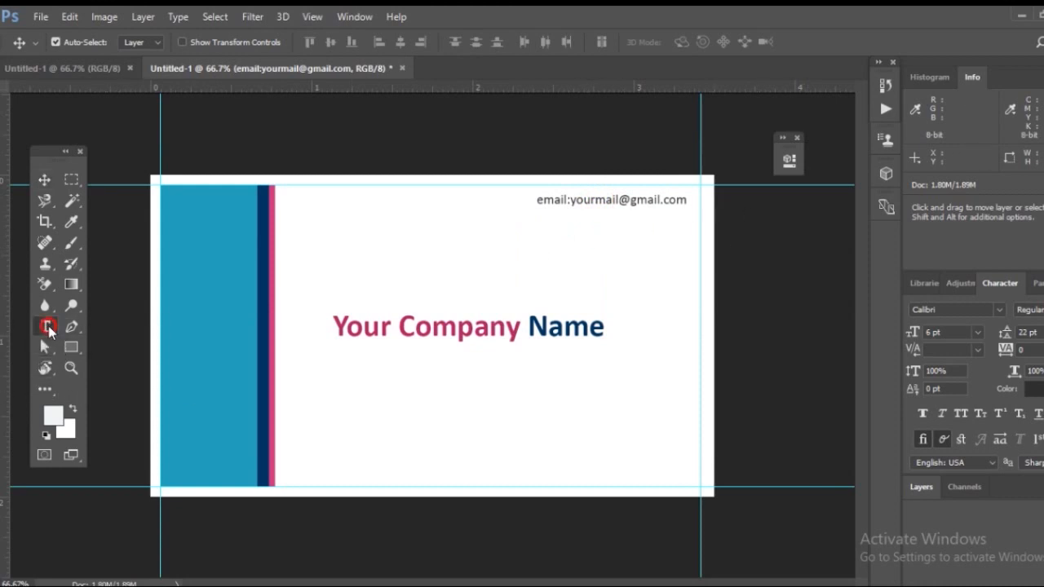
click(541, 228)
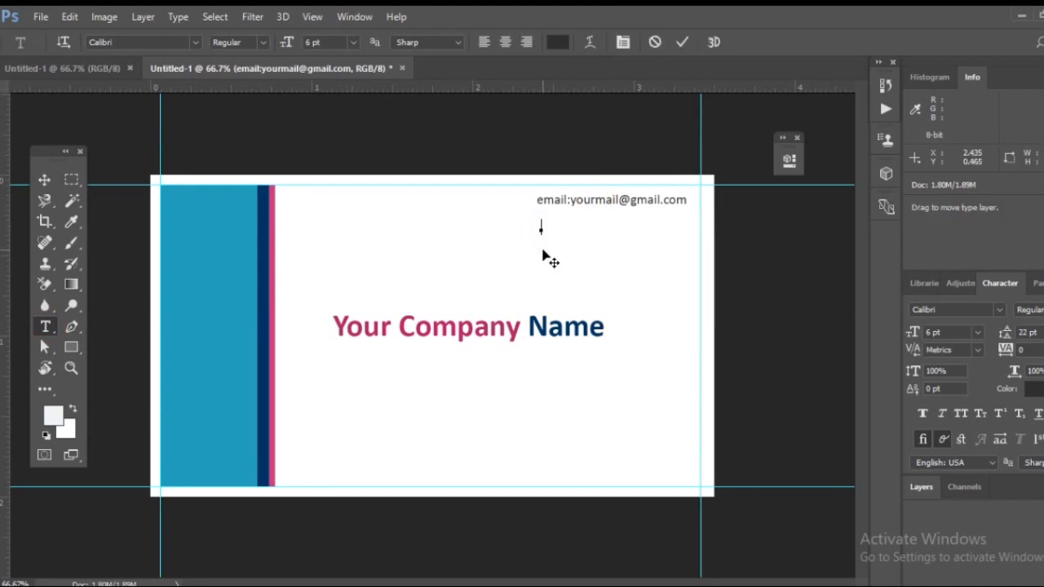
text(Ca)
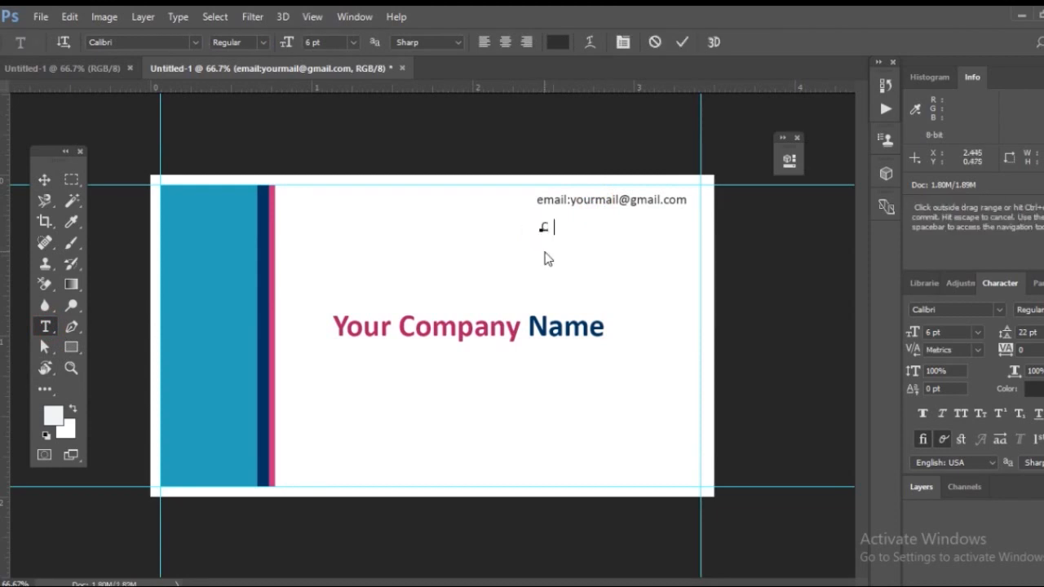
text(ll:)
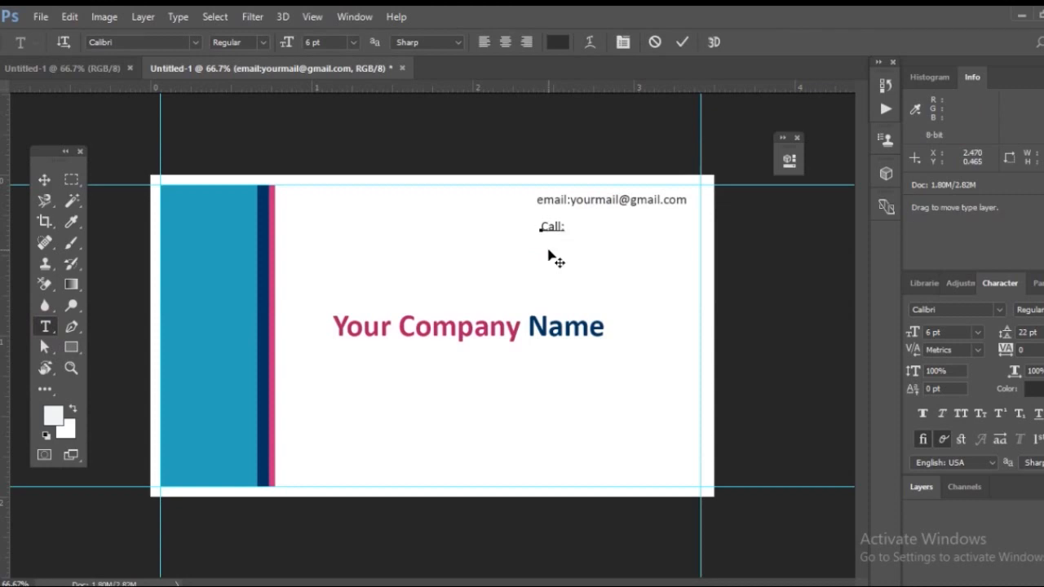
text( 123456789)
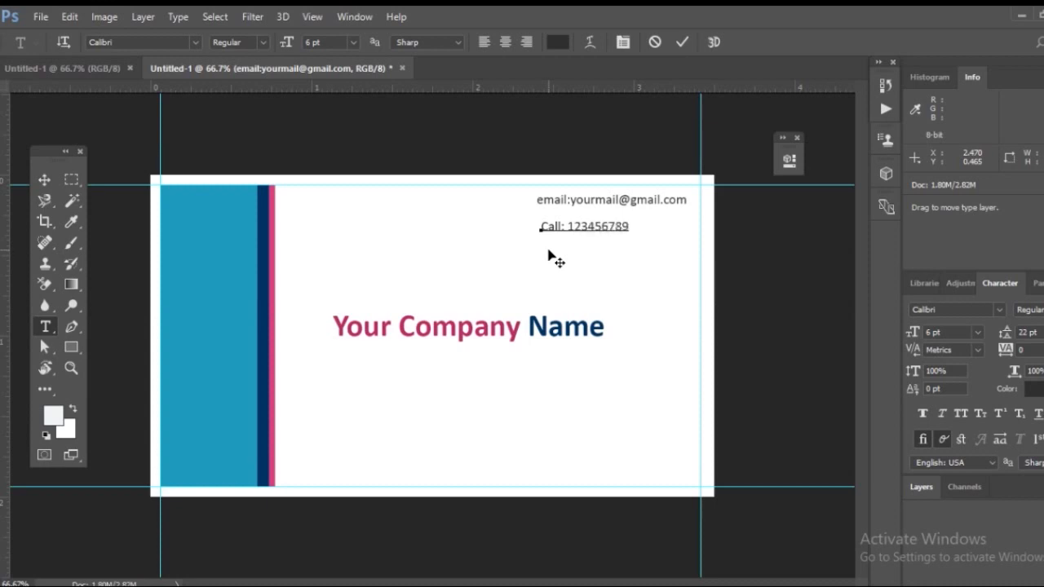
click(570, 230)
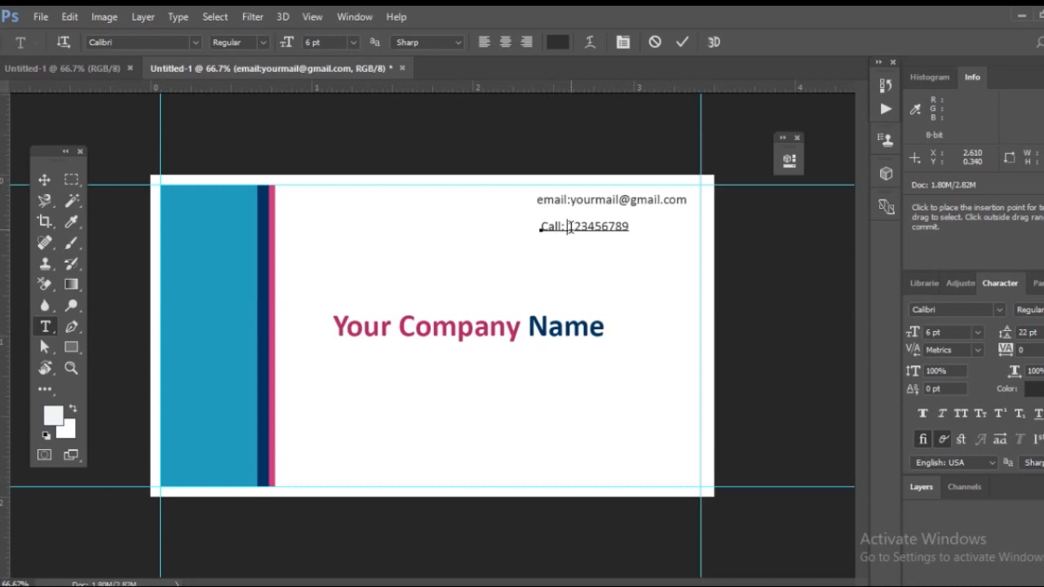
text(0)
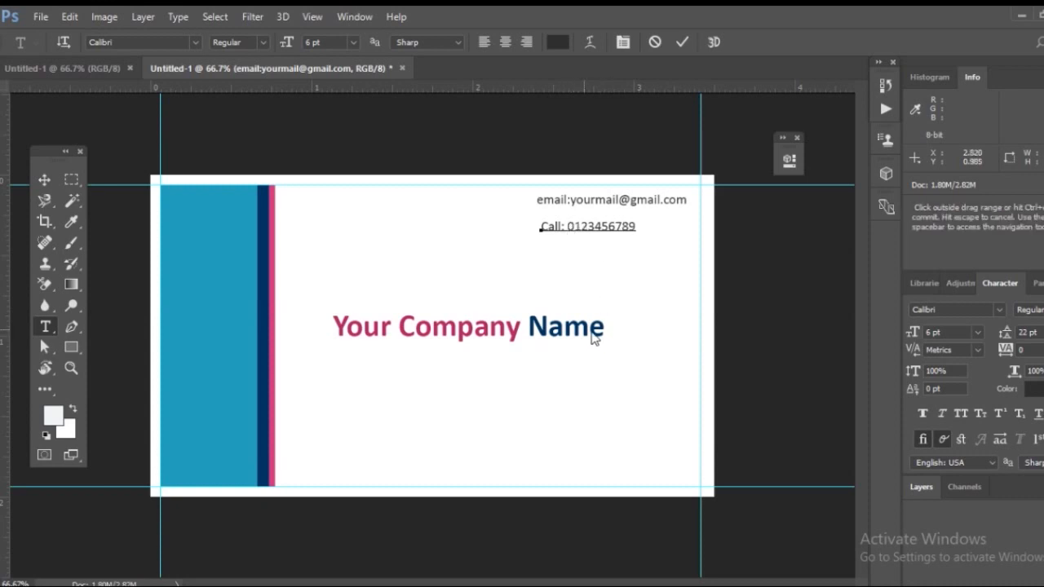
Move the "Call:" line closer under the email line, with both lines starting at the same left edge
click(45, 181)
drag(589, 233, 666, 222)
click(578, 285)
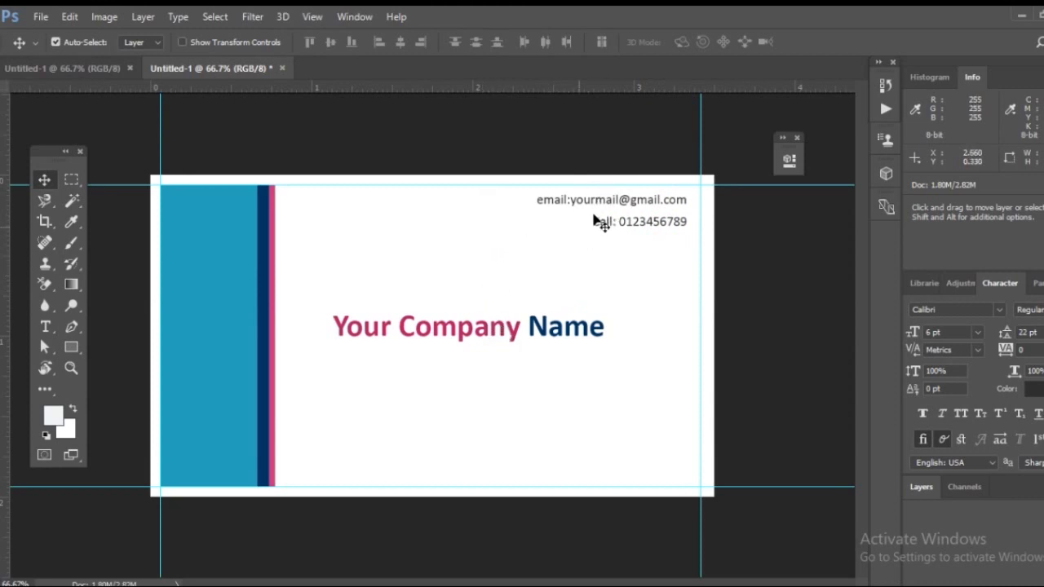
drag(643, 230, 584, 228)
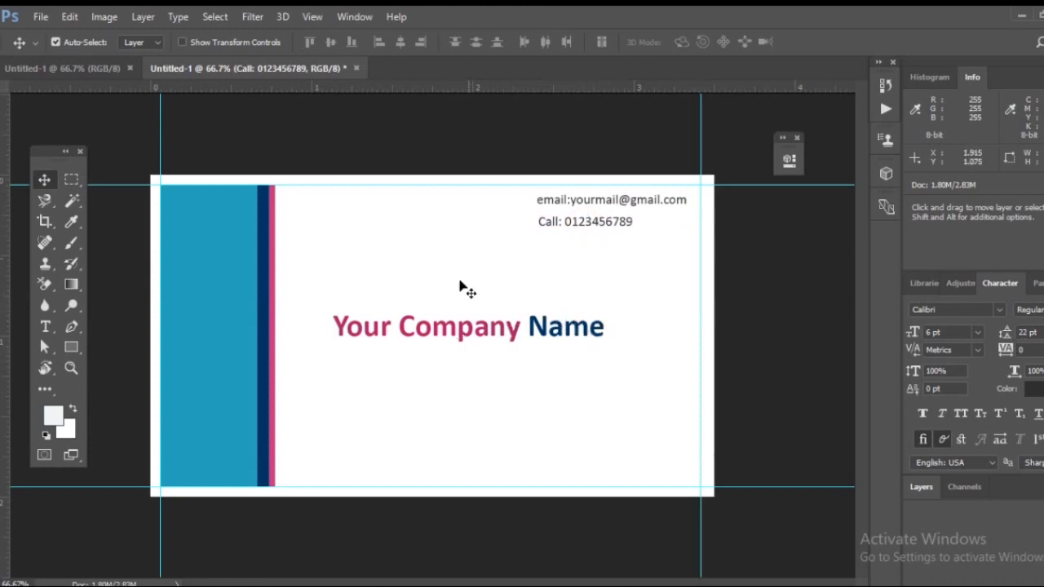
Add a 6 pt text line "Graphic Designer | Photo Editing" in the white area below the company name
click(45, 327)
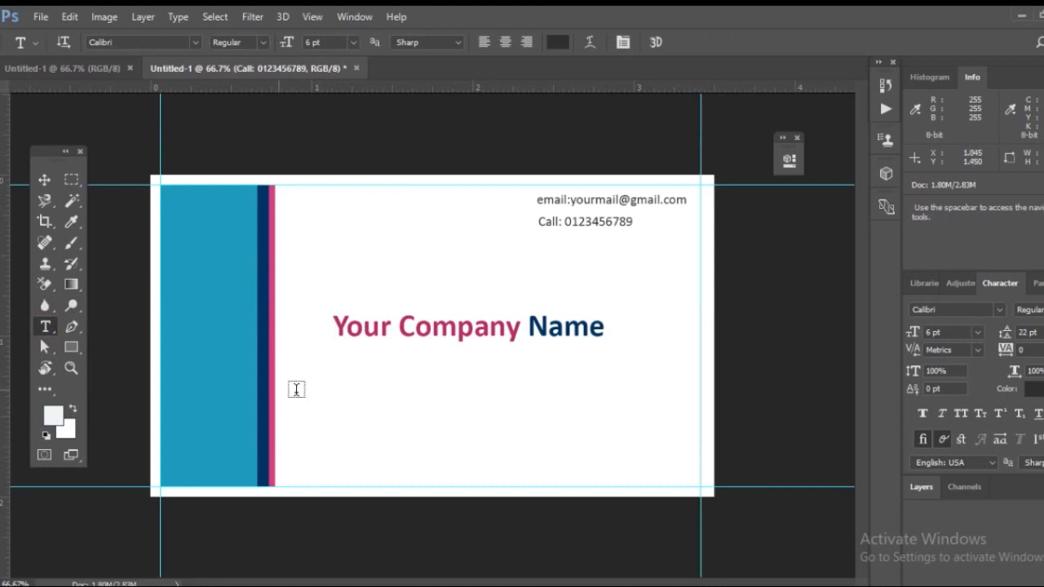
click(312, 400)
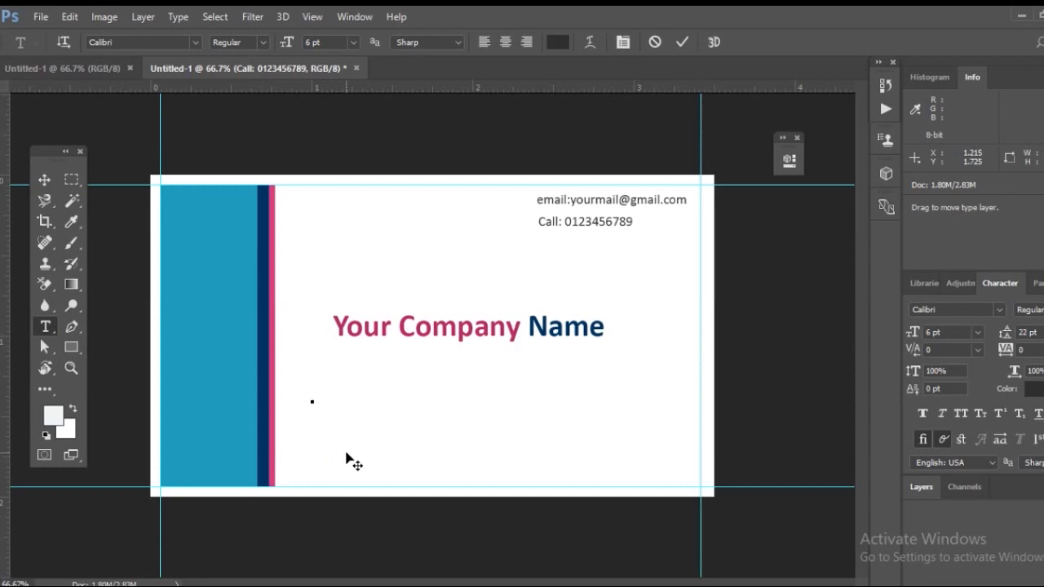
text(Gra phic Designe)
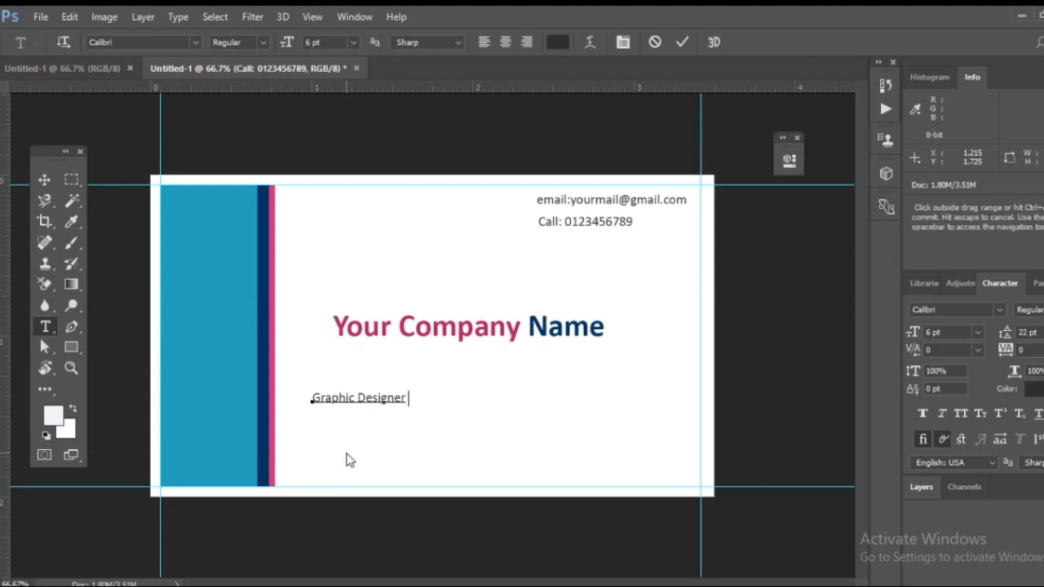
text(|)
text(Ph)
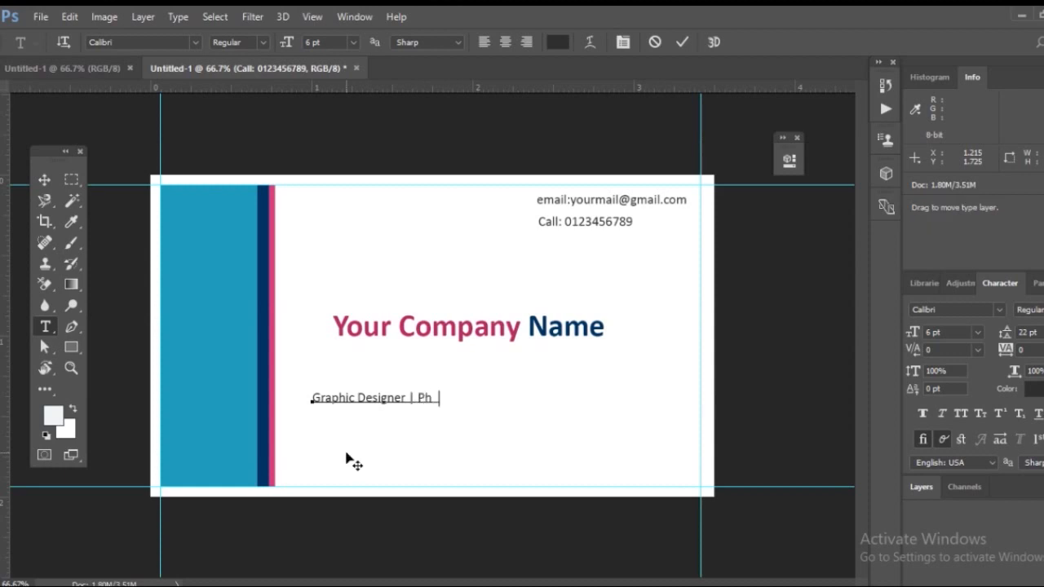
text(oto Editing)
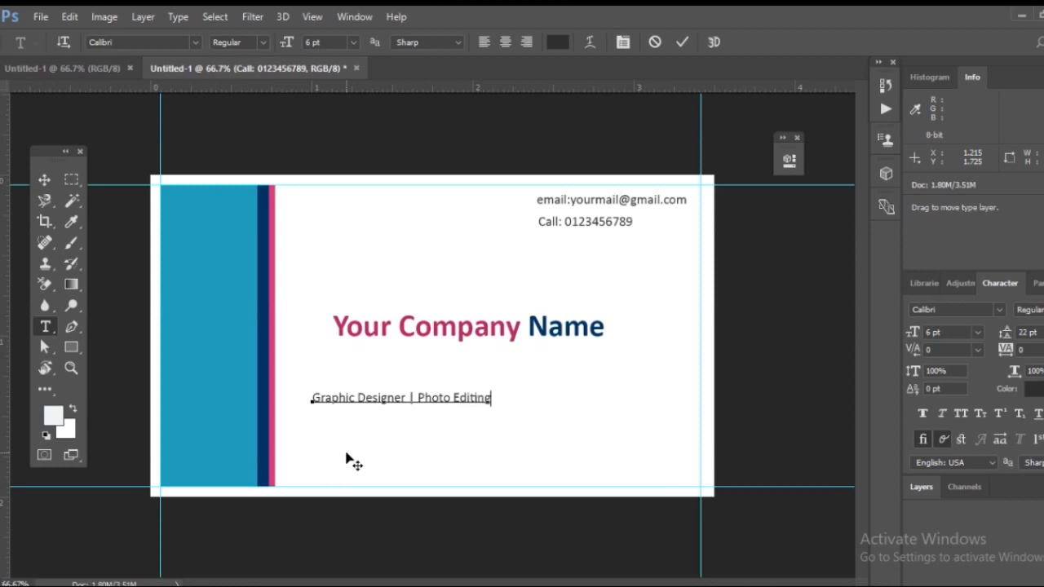
Change "Designer" to "Designing" in the services line
click(402, 398)
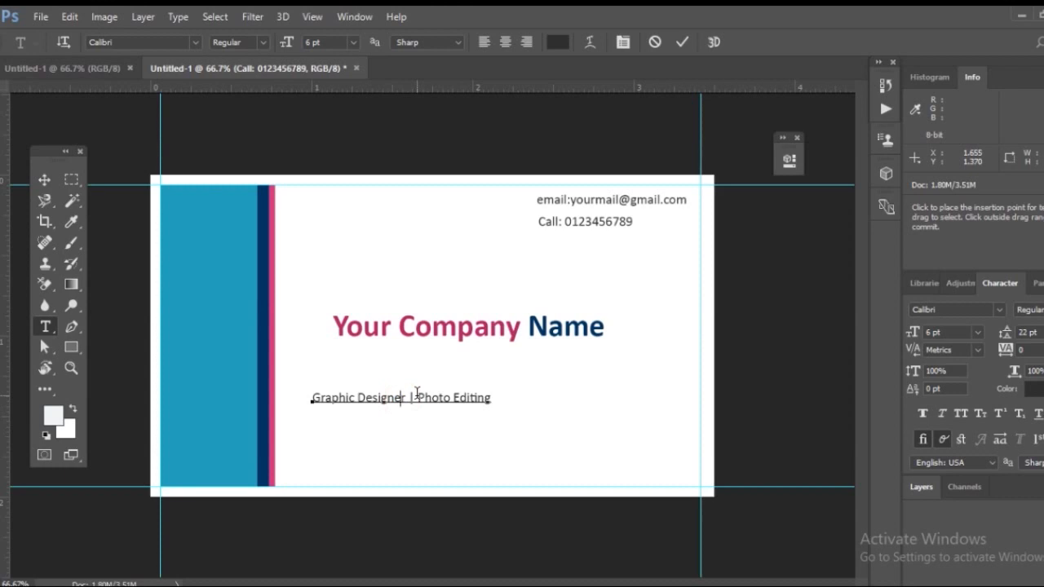
key(BackSpace)
key(BackSpace)
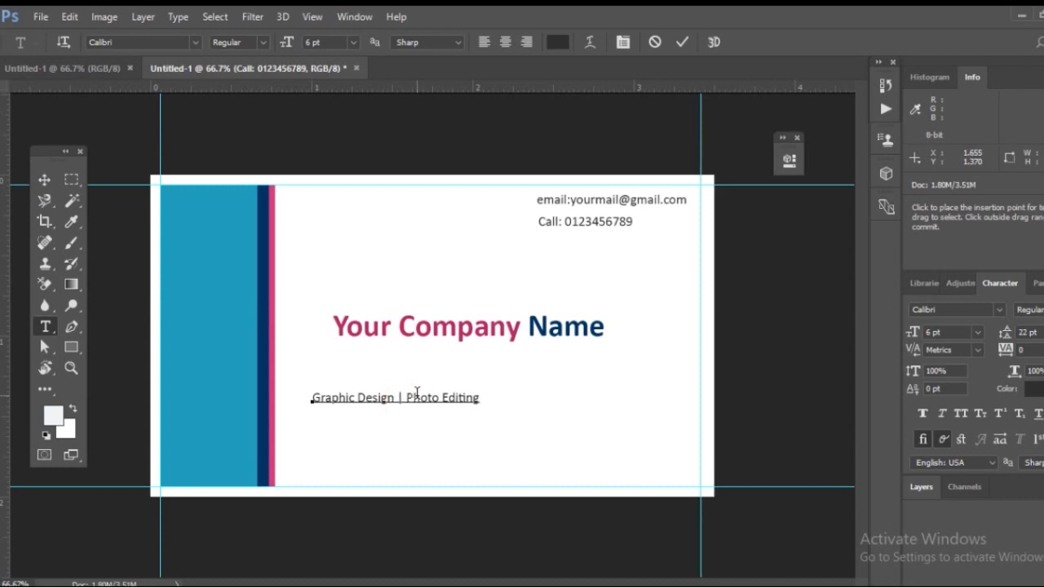
text(ing)
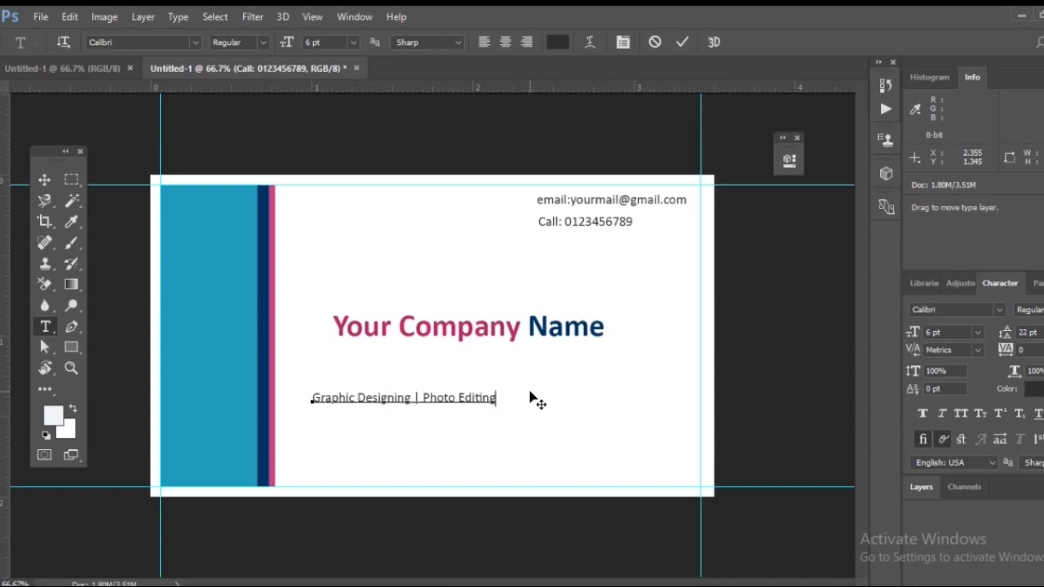
Replace "Editing" with "Albums | Photography" in the services line and move the line closer beneath the company name
key(BackSpace)
key(BackSpace)
key(BackSpace)
key(BackSpace)
key(BackSpace)
key(BackSpace)
key(BackSpace)
text(Albums |)
text(Photography)
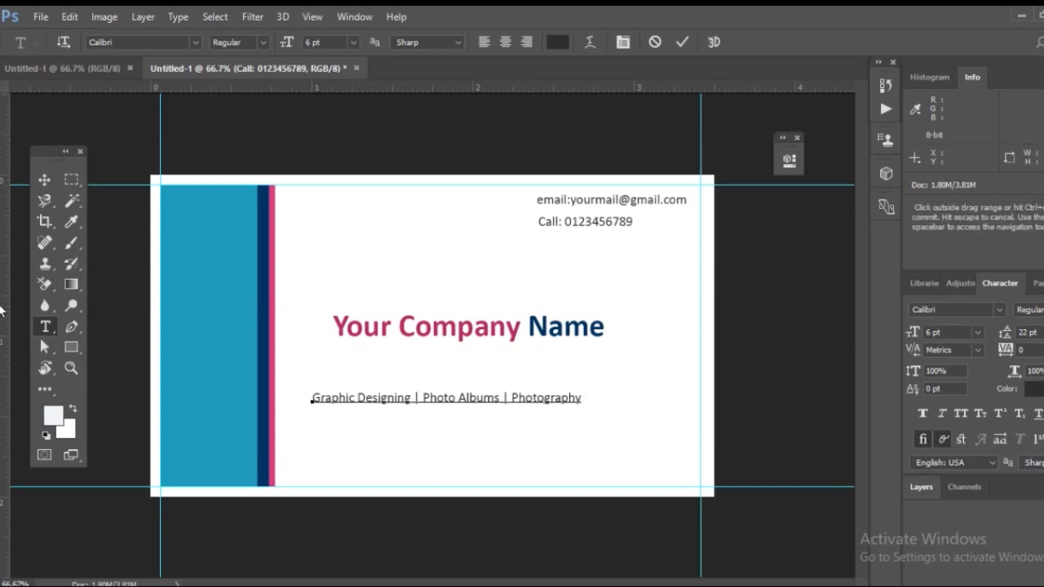
click(45, 179)
drag(434, 400, 464, 372)
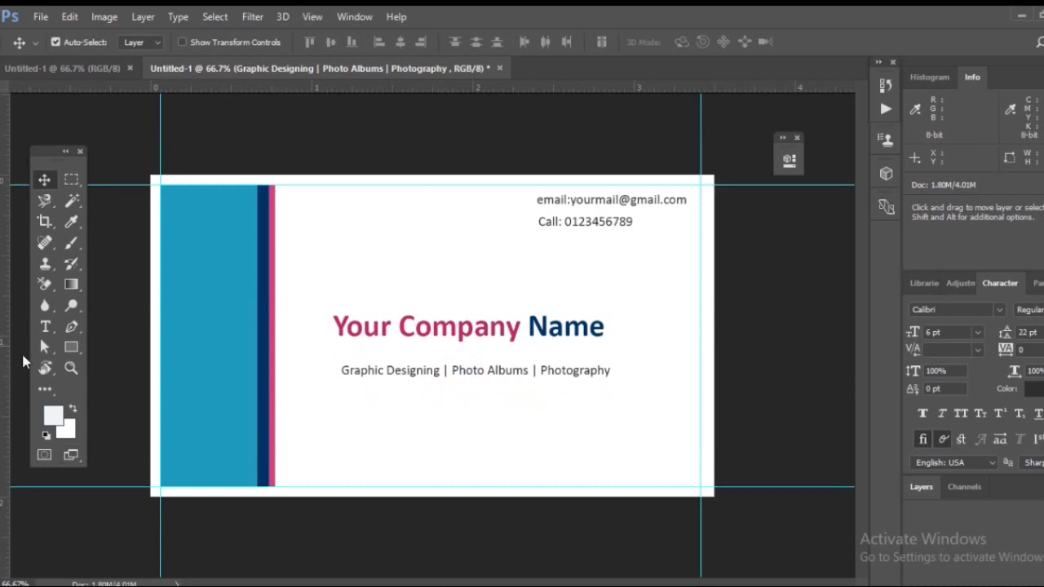
Add a 6 pt text line near the card's lower edge starting with "Ofice:" and the building and street of the address
click(46, 327)
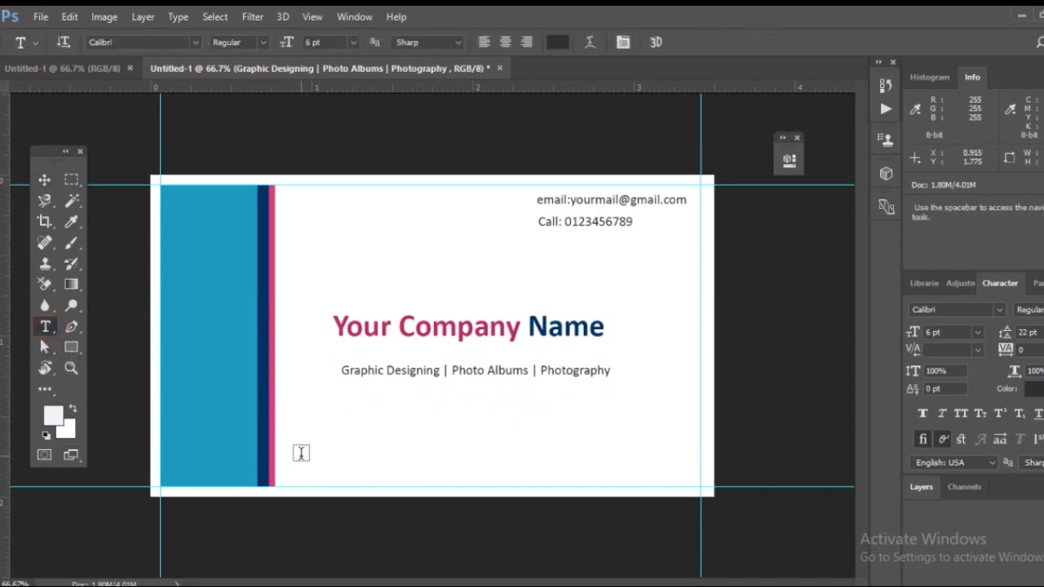
click(301, 455)
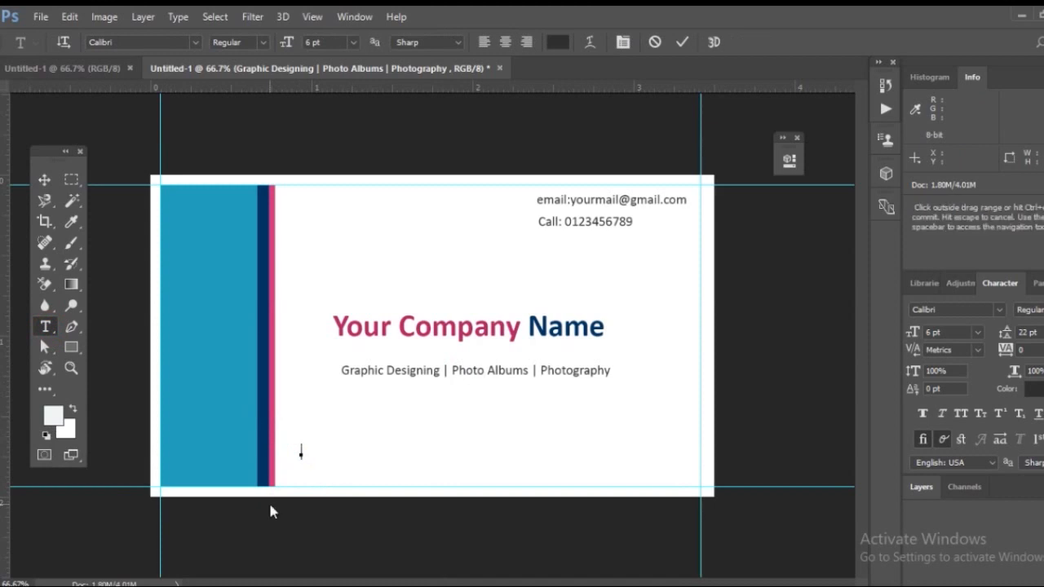
text(Of)
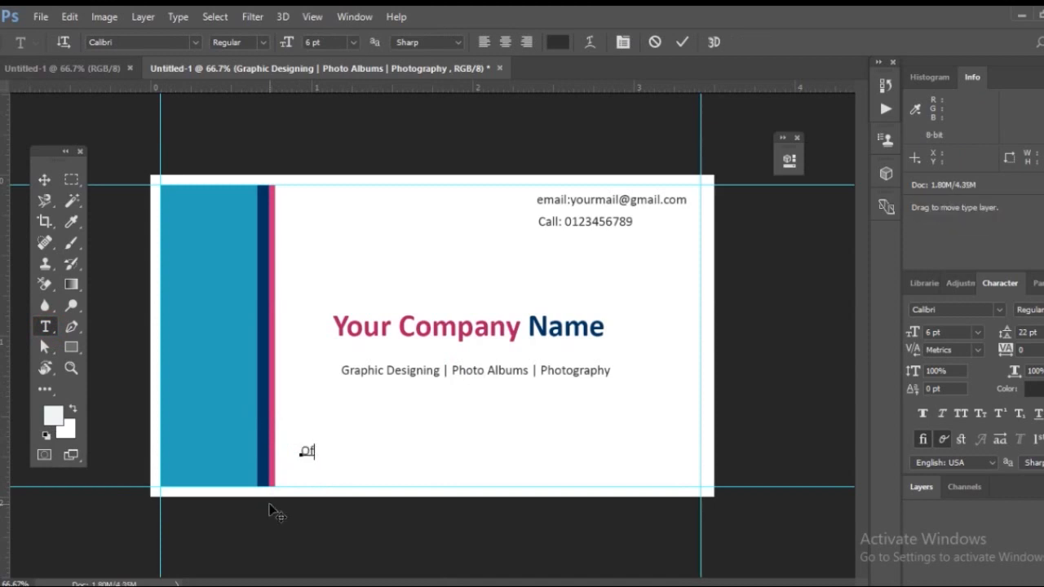
text(fice:)
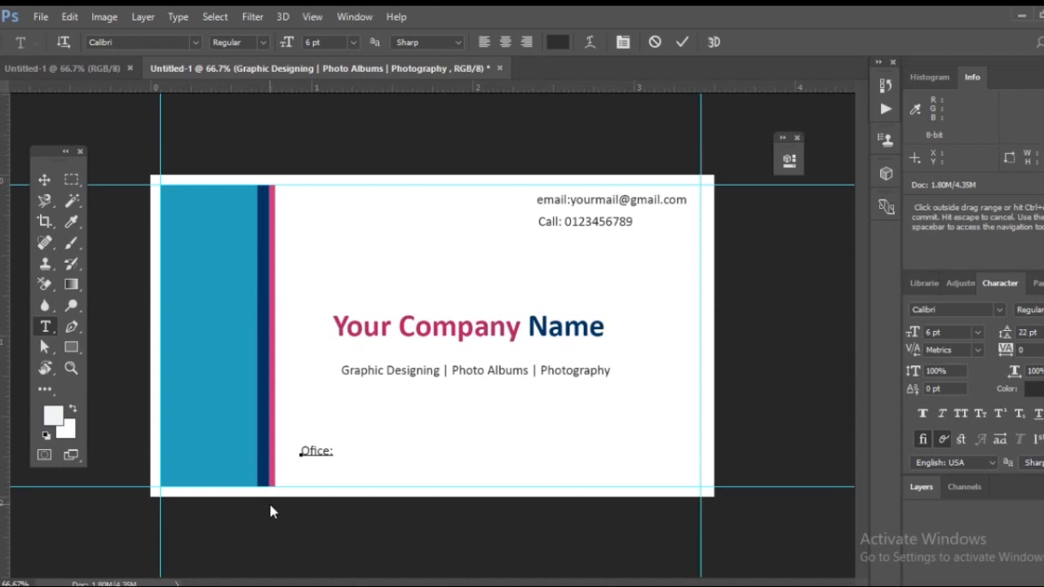
text(Building)
text(Address)
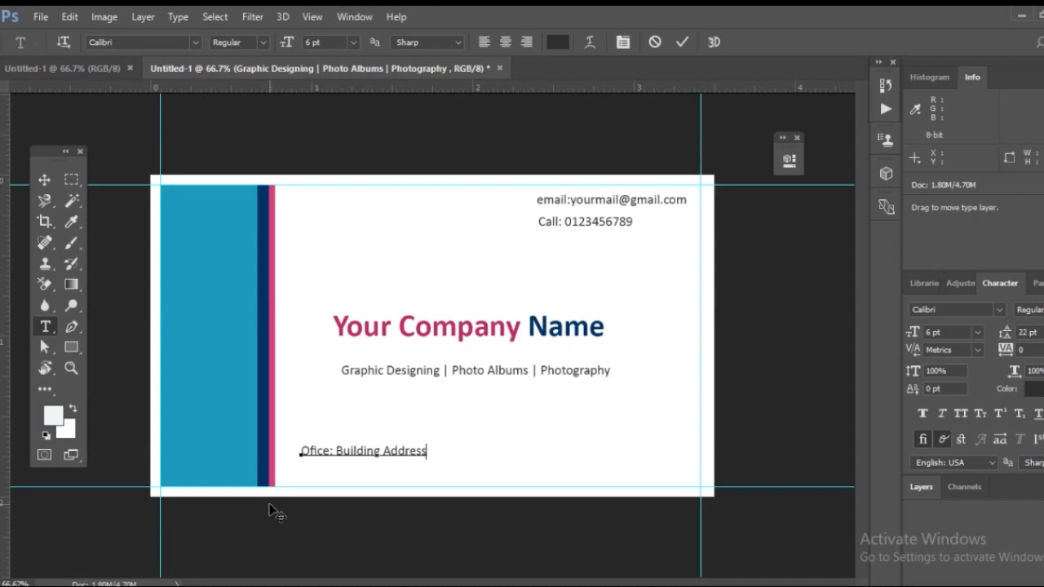
text(.)
text(2nr Cross.)
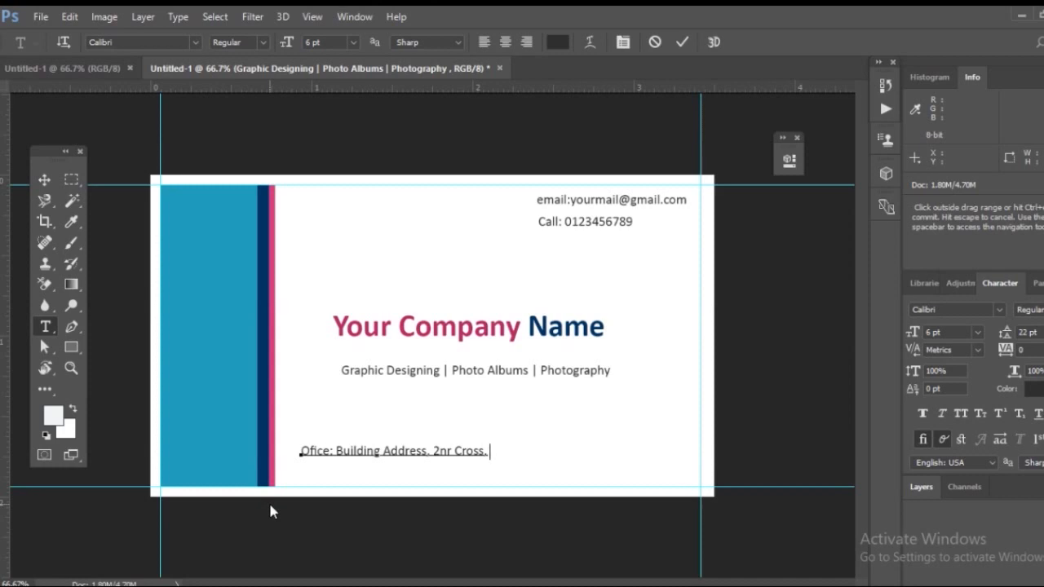
Complete the office address with the district and city, and move the line just above the bottom margin guide, centred in the white area
text(YE)
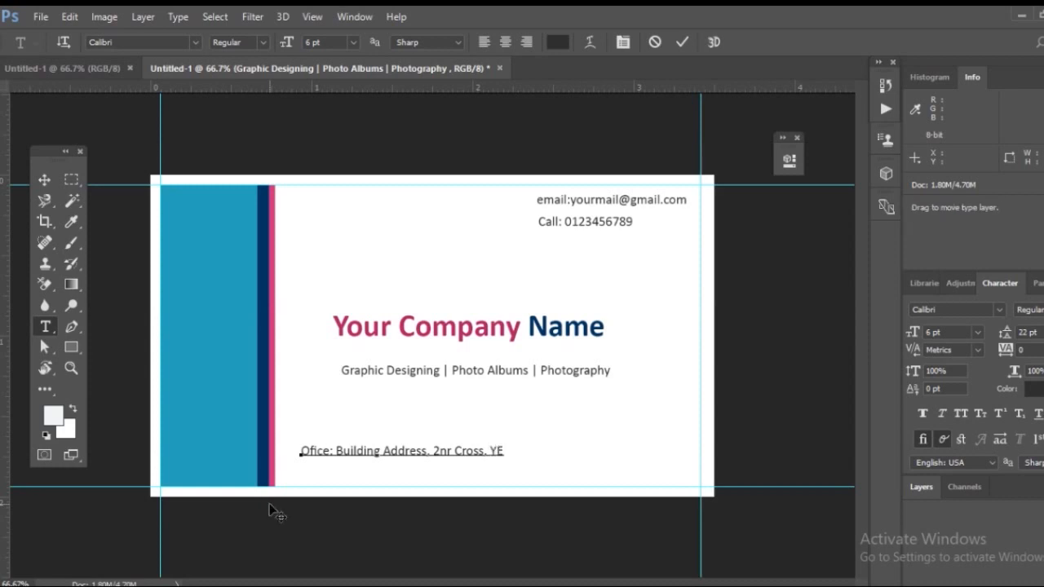
key(BackSpace)
key(BackSpace)
key(BackSpace)
text(Gandhinagar)
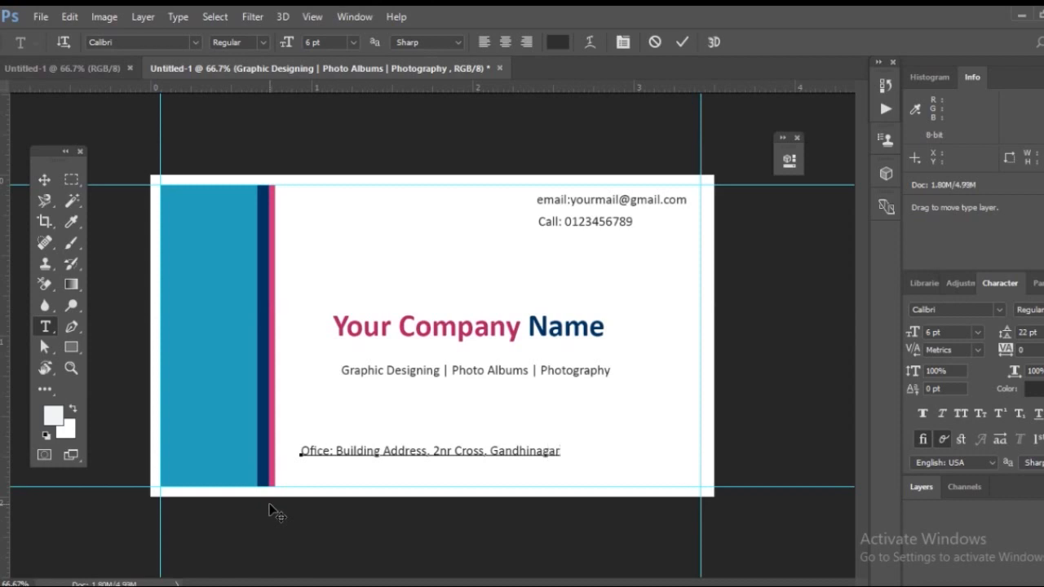
text(, )
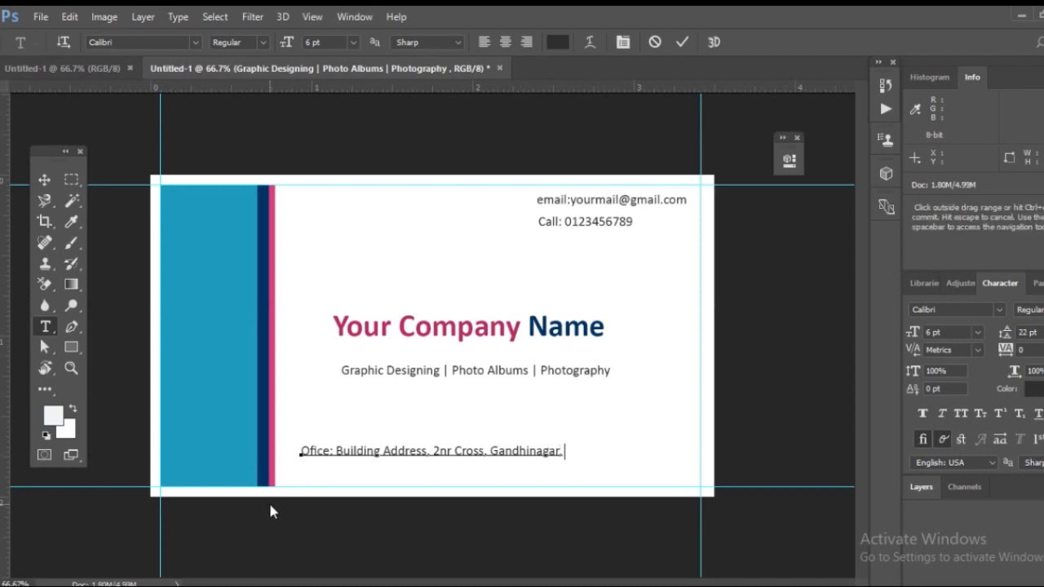
text(Bangal)
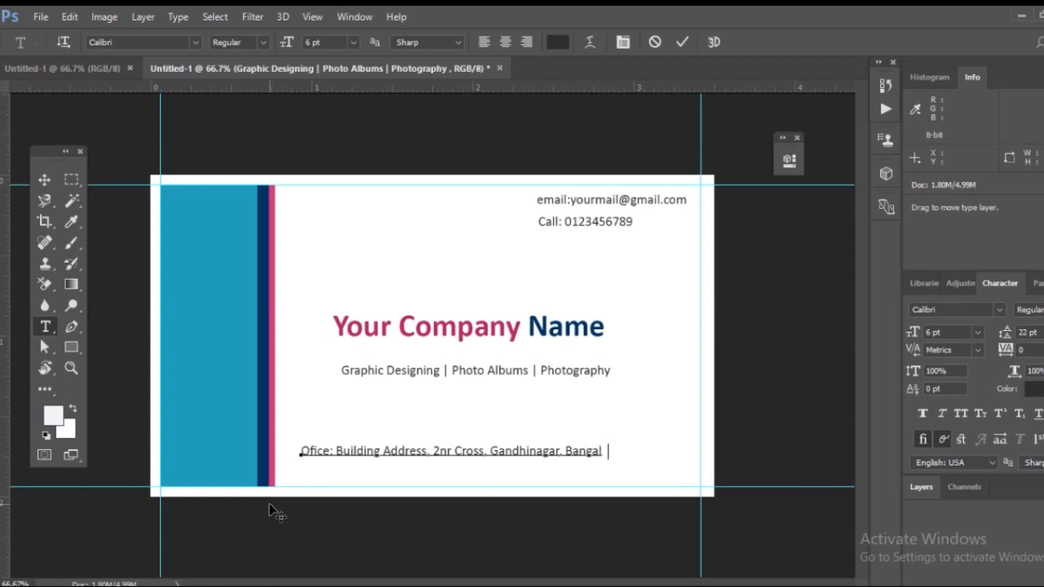
text(ore)
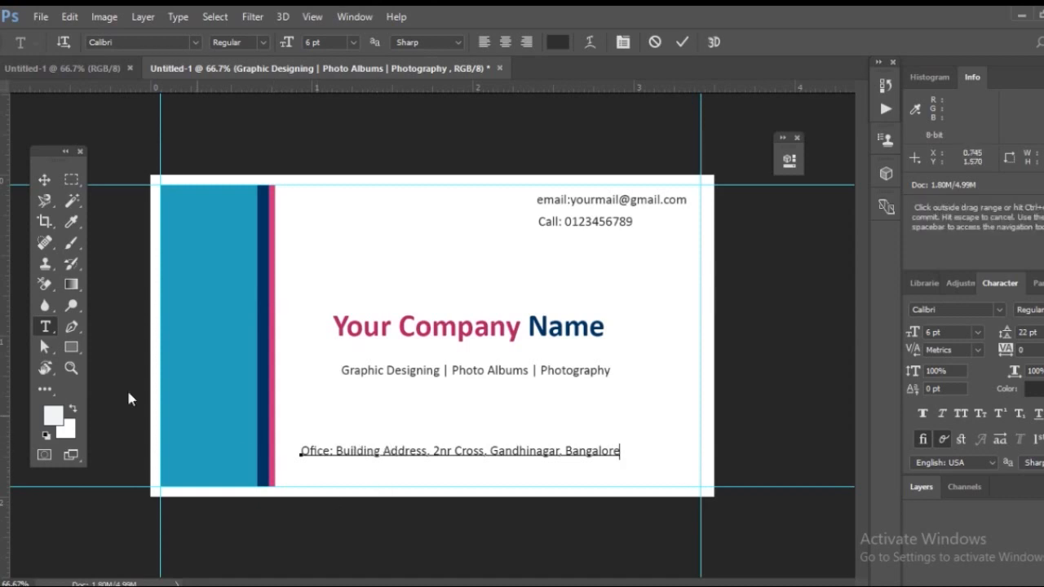
click(45, 178)
mouse_move(508, 454)
mouse_down()
mouse_move(523, 461)
mouse_move(517, 471)
mouse_move(528, 463)
mouse_move(506, 469)
mouse_up()
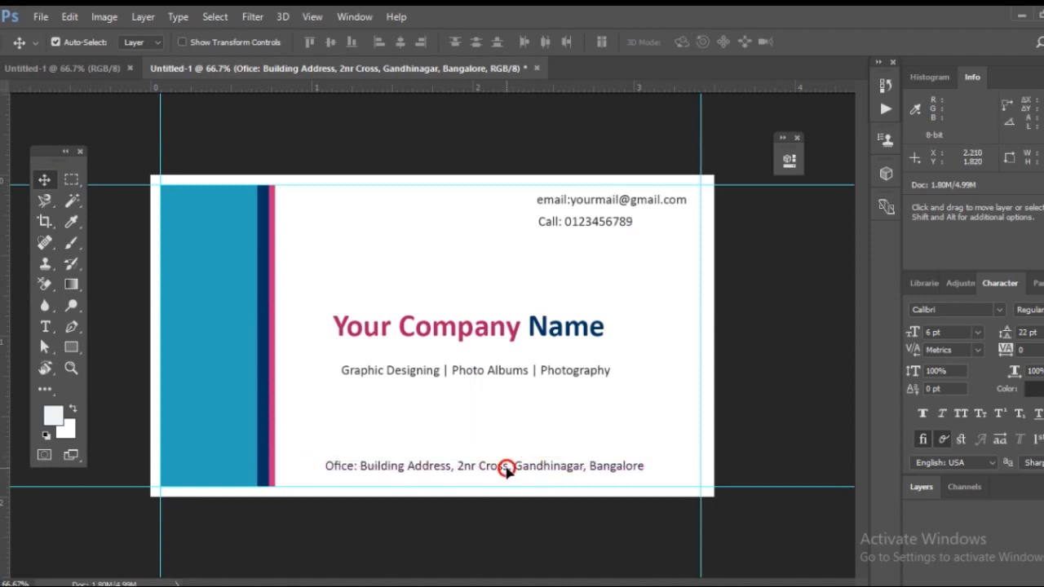
Save the card as a Photoshop file named "visiting card" in the online course folder, with maximum compatibility
key(ctrl)
key(ctrl+s)
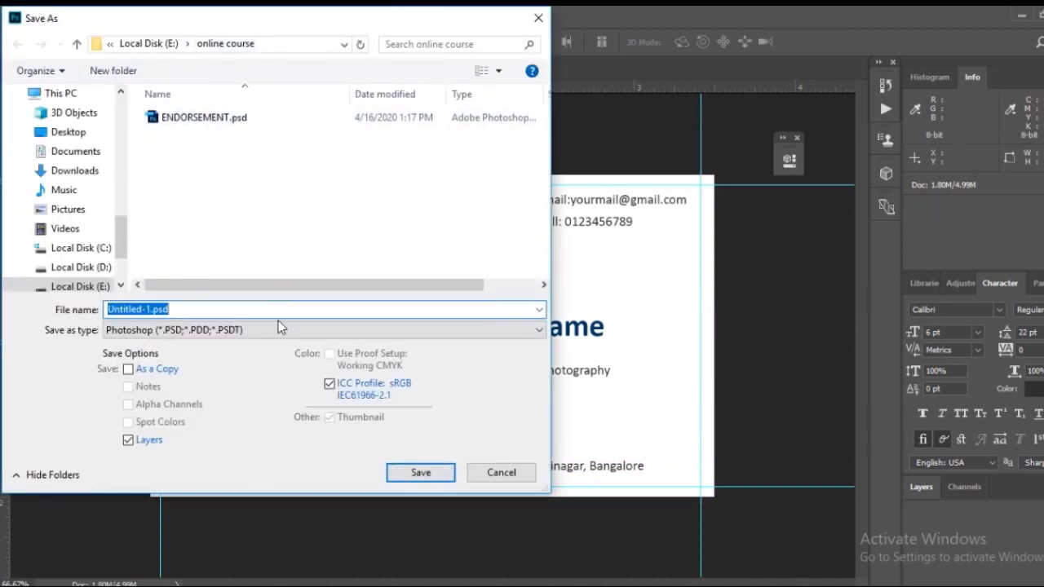
text(visiting card)
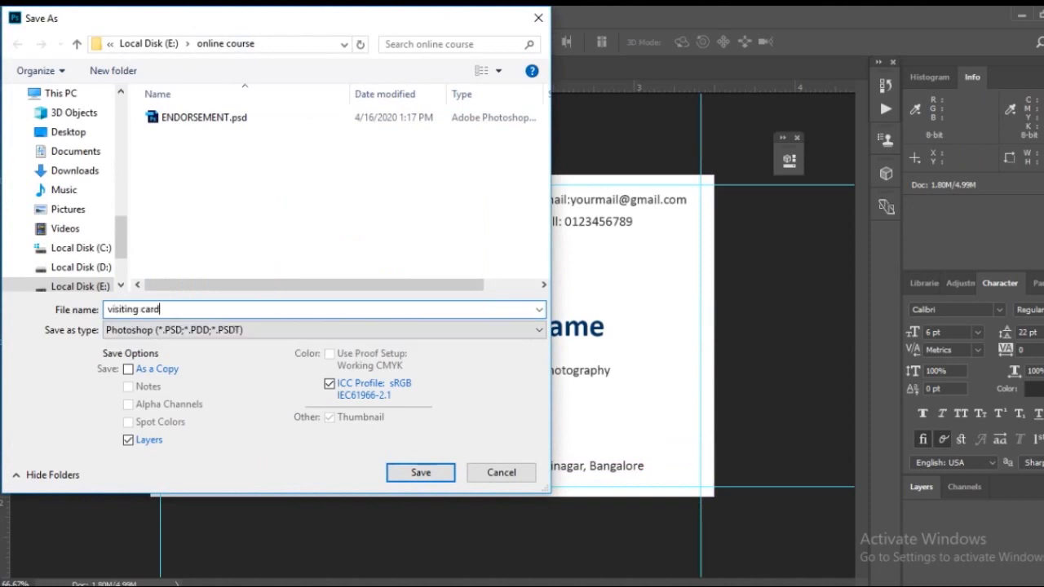
key(Return)
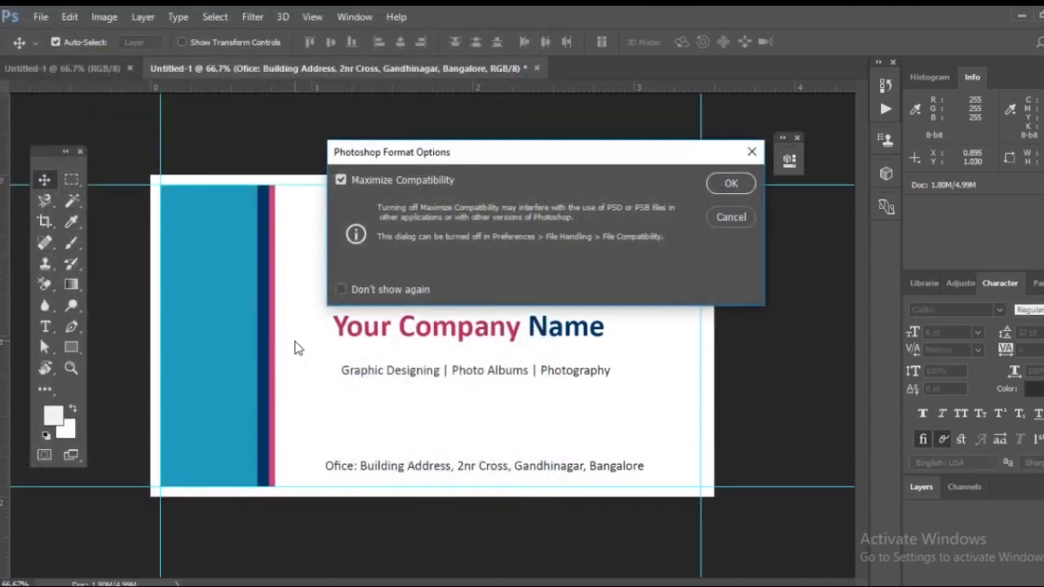
click(718, 185)
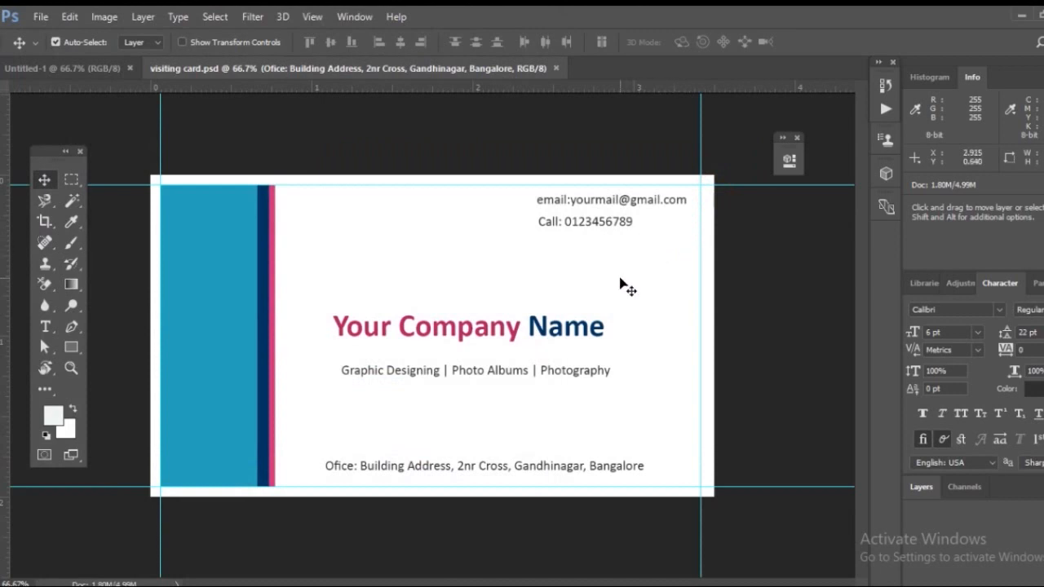
Open the image GD 3.jpg from the online course folder
click(40, 16)
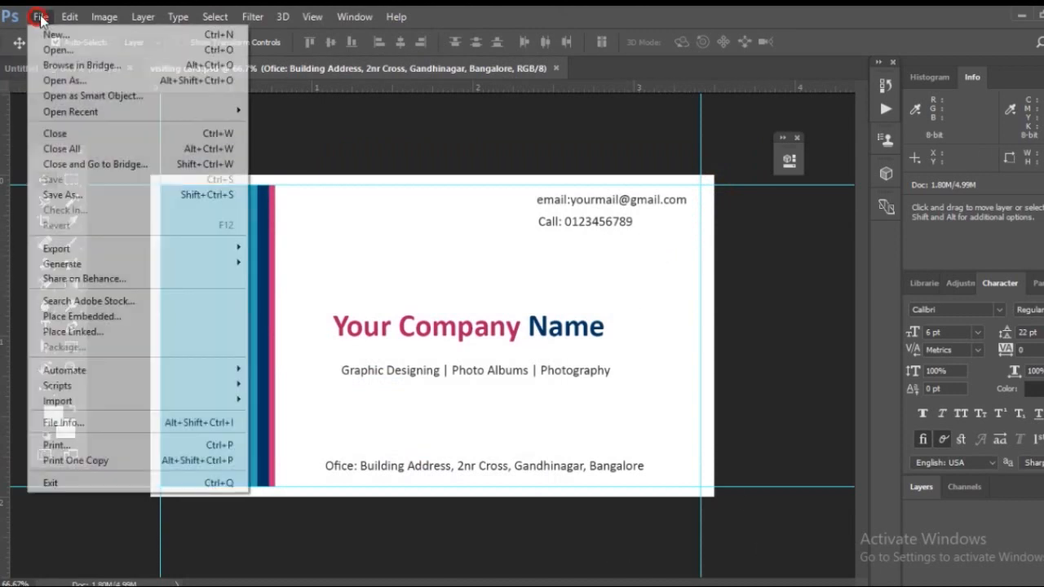
click(56, 46)
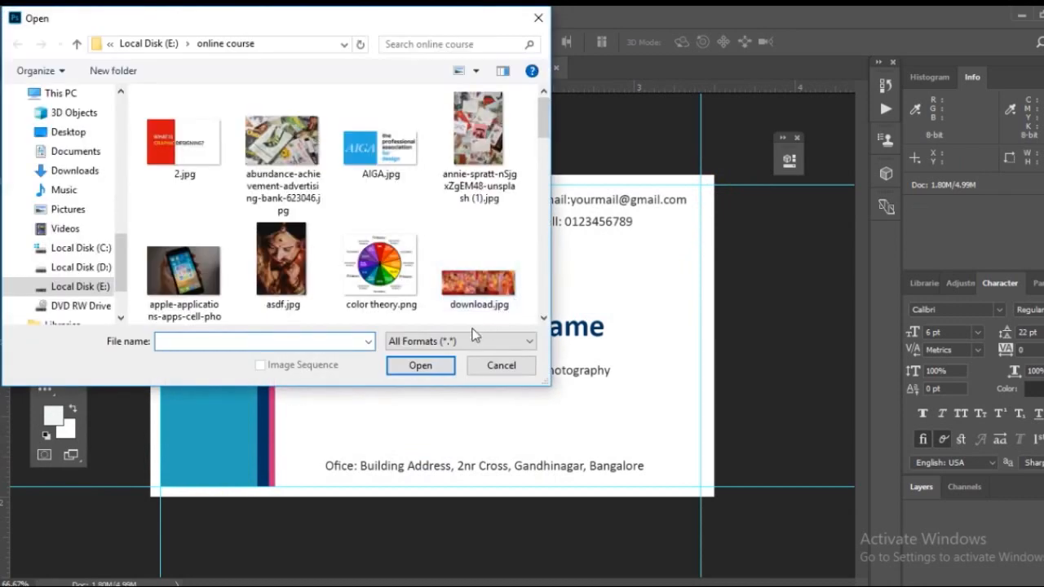
drag(544, 118, 529, 164)
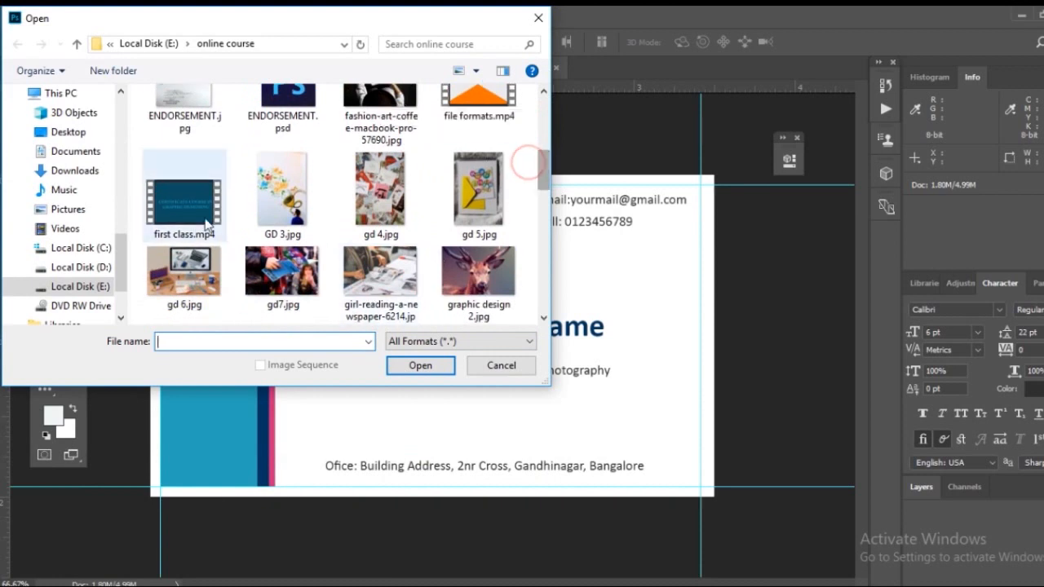
click(283, 189)
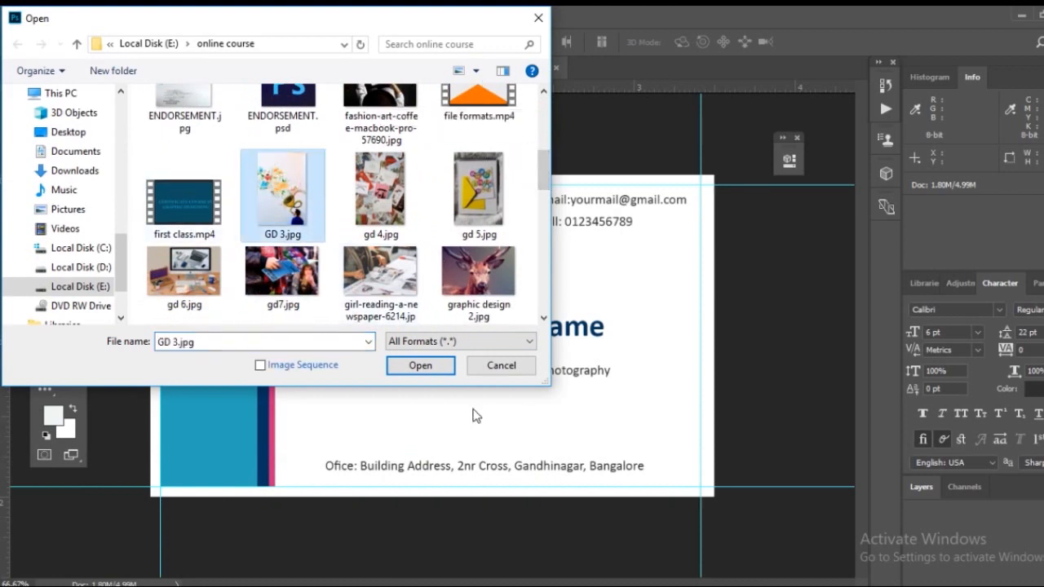
drag(538, 173, 543, 189)
click(416, 365)
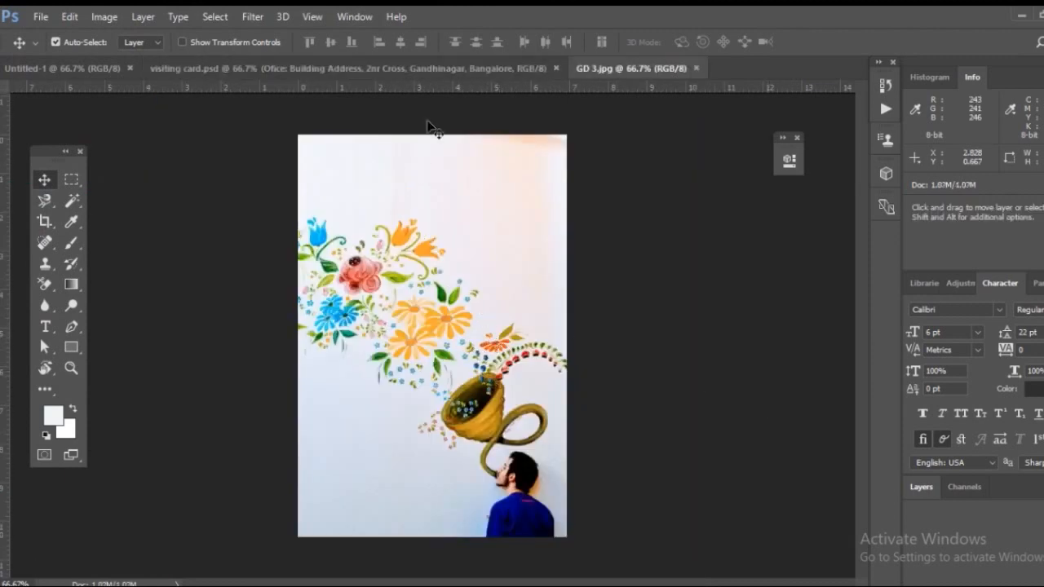
Copy the GD 3.jpg picture into the visiting card, close its source document, and place the picture over the card's right half
click(649, 125)
drag(650, 126, 712, 122)
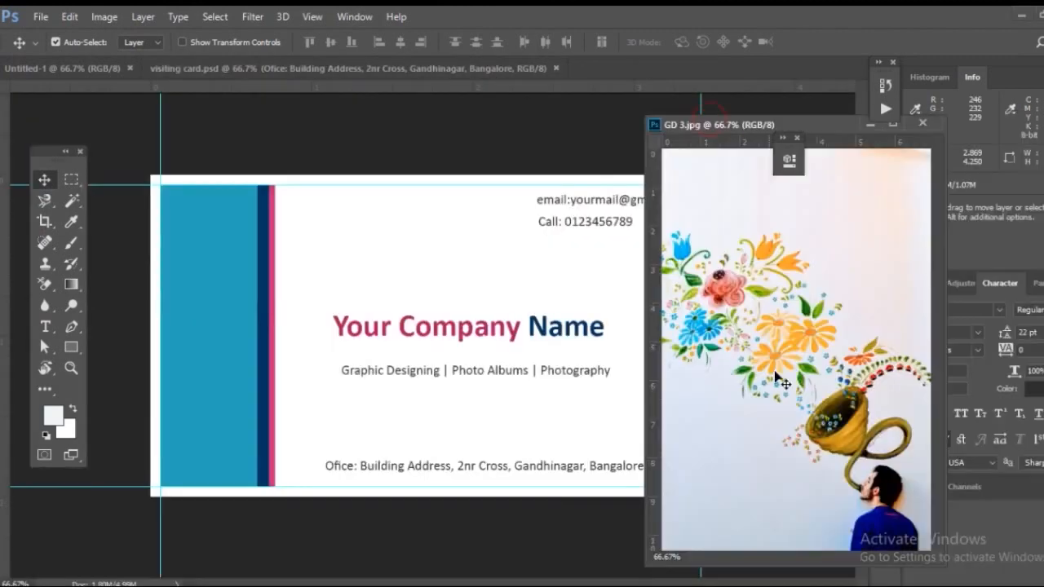
drag(489, 294, 492, 342)
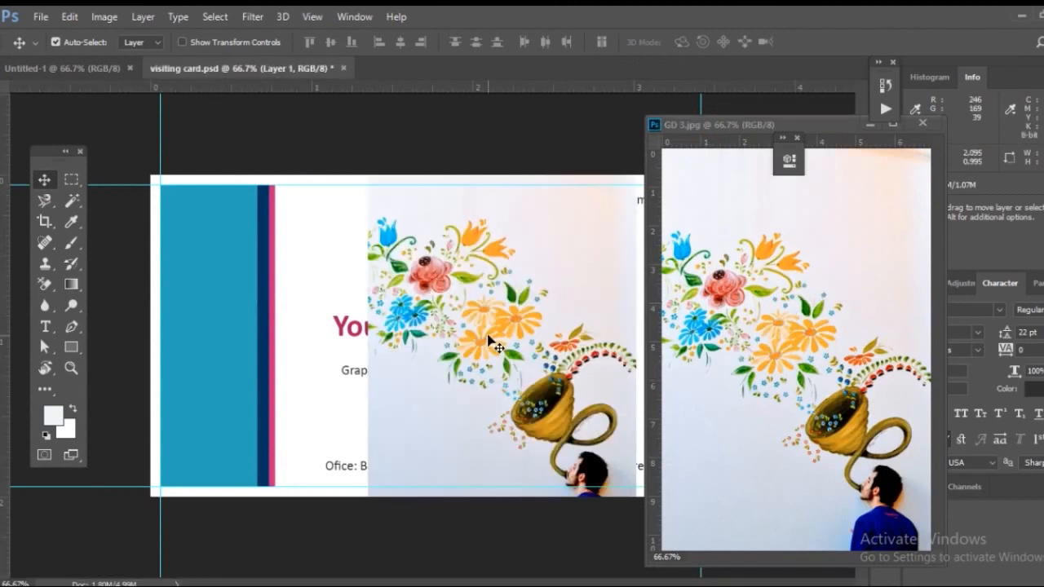
click(922, 125)
drag(477, 314, 560, 278)
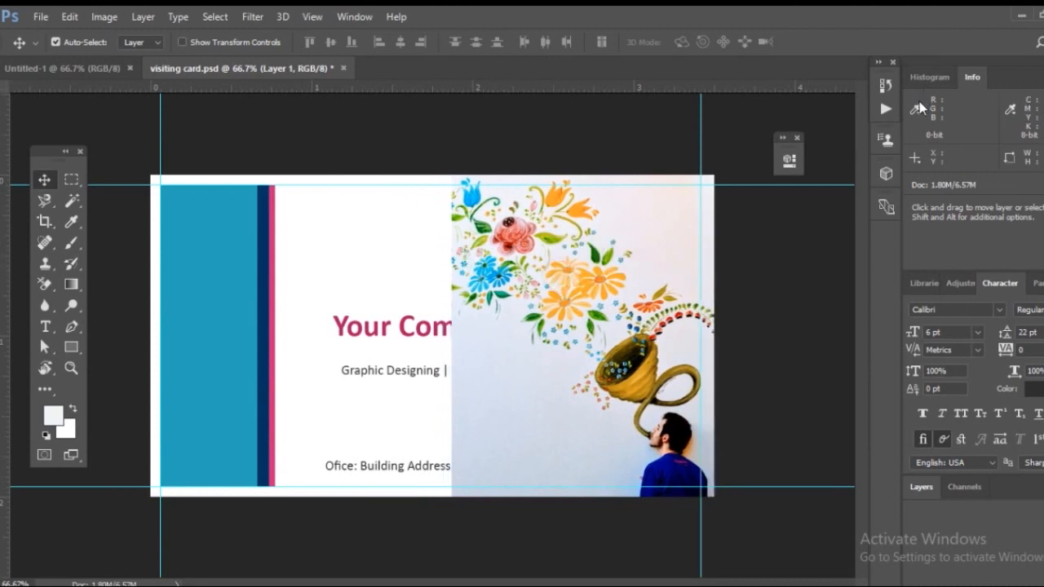
Send the picture's layer behind all the text and the three stripe rectangles
key(F7)
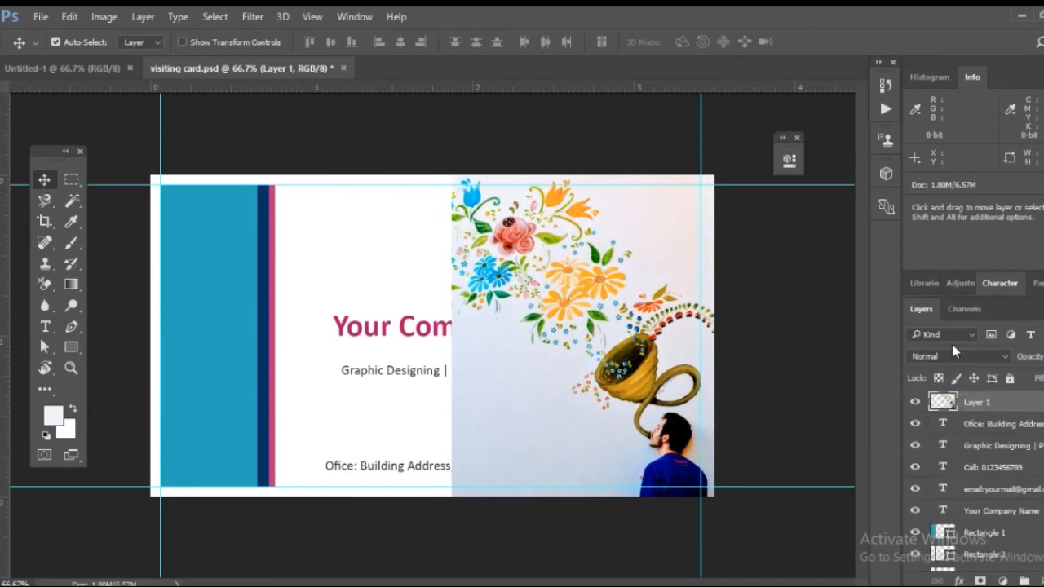
key(ctrl+bracketleft)
key(ctrl+bracketleft)
key(ctrl+bracketleft)
key(ctrl+bracketleft)
key(ctrl+bracketleft)
key(ctrl+bracketleft)
key(ctrl+bracketleft)
key(ctrl+bracketleft)
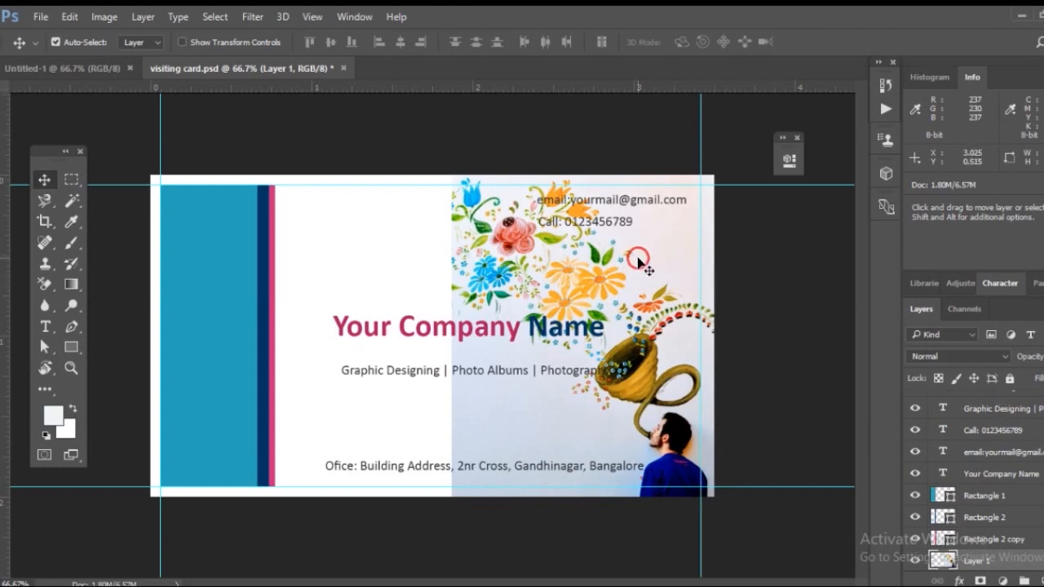
Flip the picture horizontally with Free Transform
key(ctrl+t)
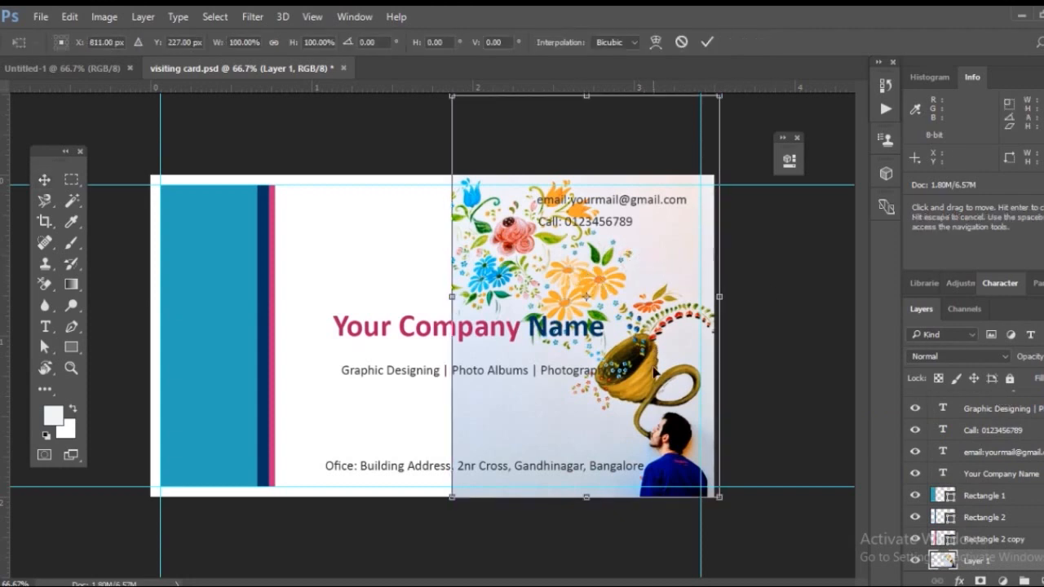
right_click(623, 414)
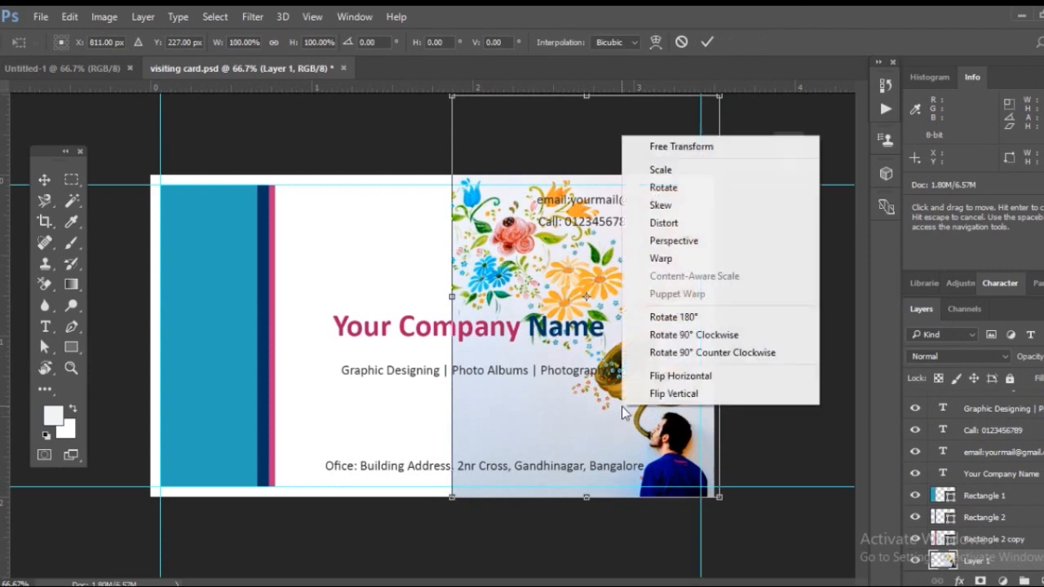
click(676, 374)
key(Return)
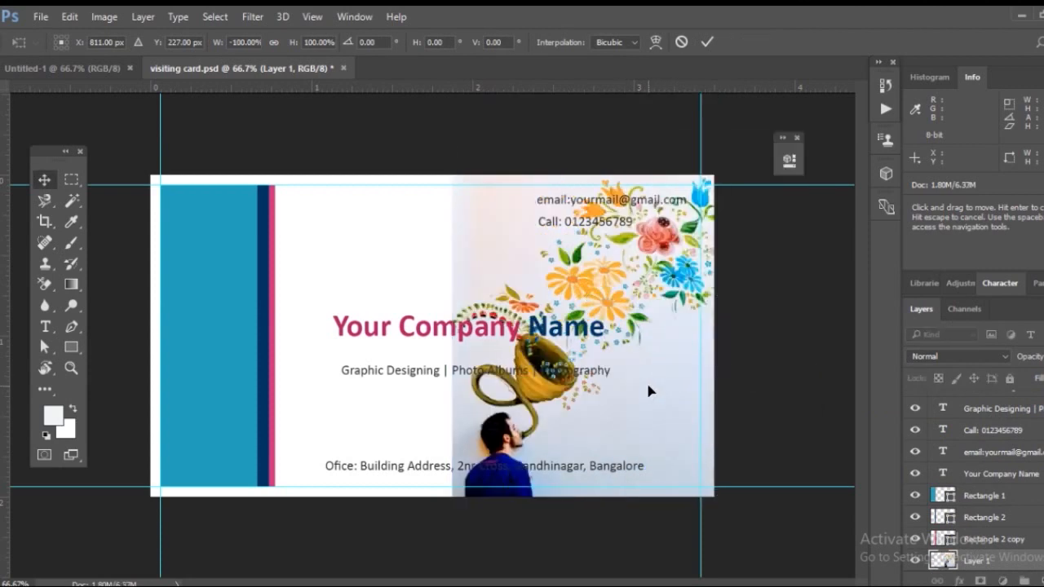
Move the picture beside the coloured stripes, aligned to the bottom margin guide, and raise its layer above the three rectangles
drag(608, 300, 395, 282)
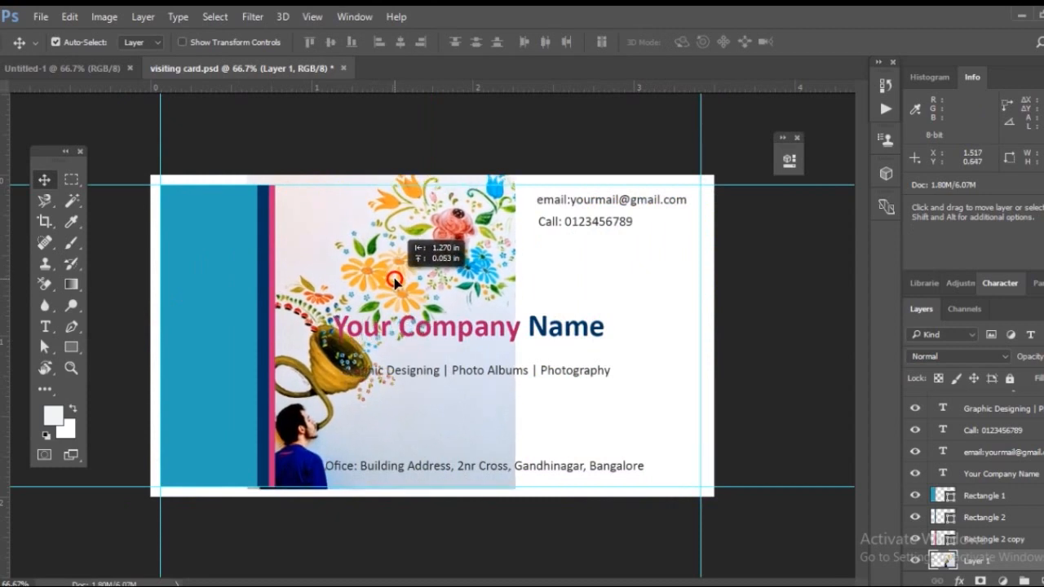
drag(395, 281, 392, 275)
key(ctrl+bracketright)
key(ctrl+bracketright)
mouse_move(322, 240)
mouse_down()
mouse_move(233, 235)
mouse_move(324, 213)
mouse_move(335, 234)
mouse_up()
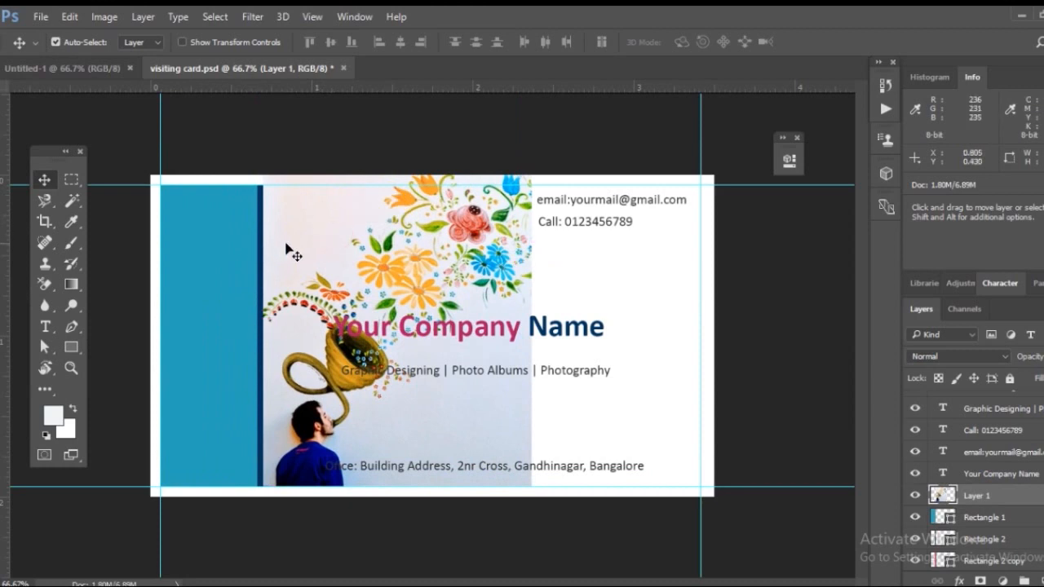
Select the picture's pale background around the man, horn and flowers with the Magic Wand, delete it, and deselect
click(71, 221)
click(75, 204)
click(138, 217)
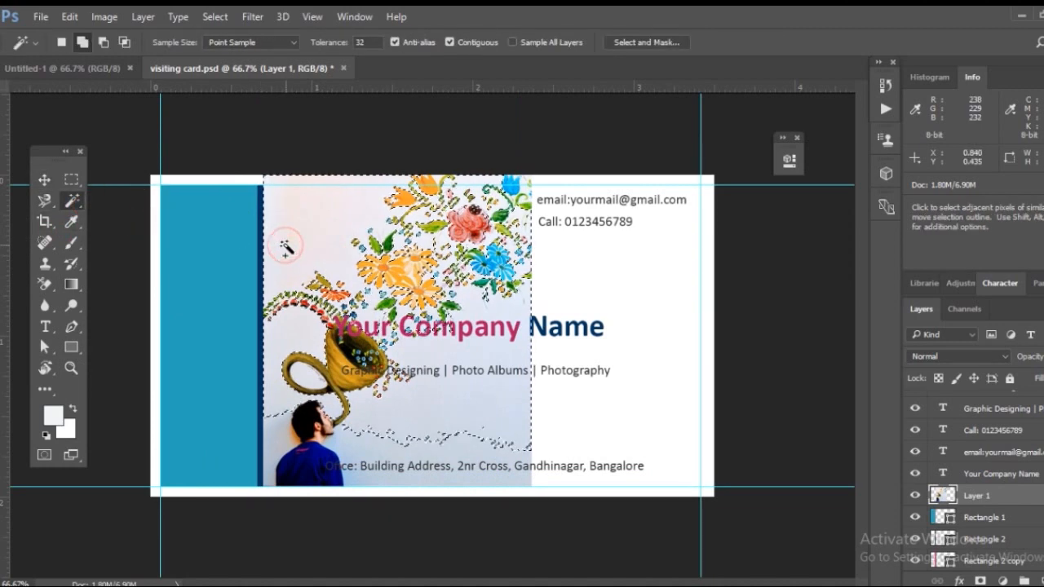
shift+click(356, 450)
click(264, 470)
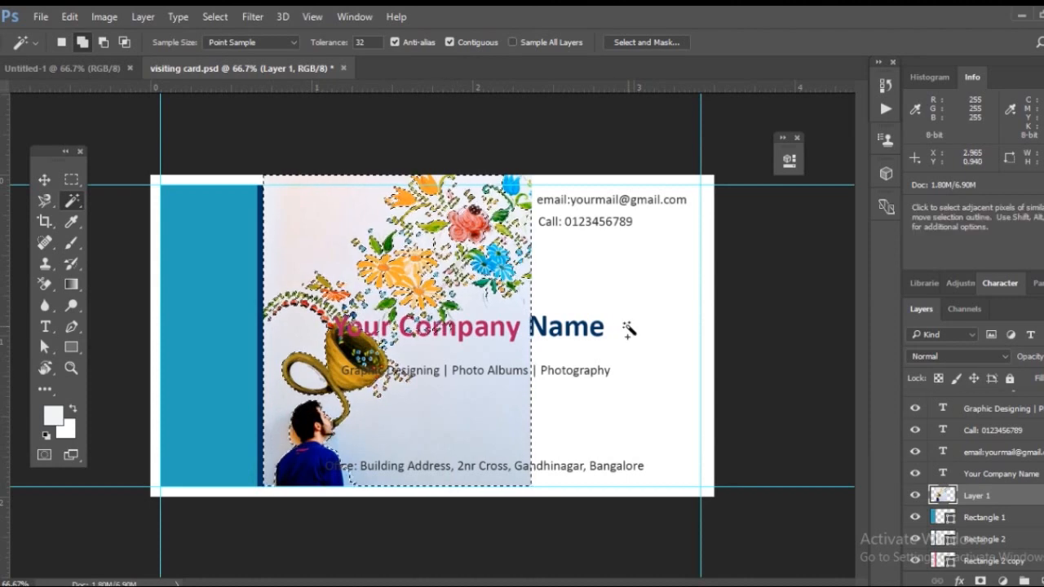
key(Delete)
key(ctrl+d)
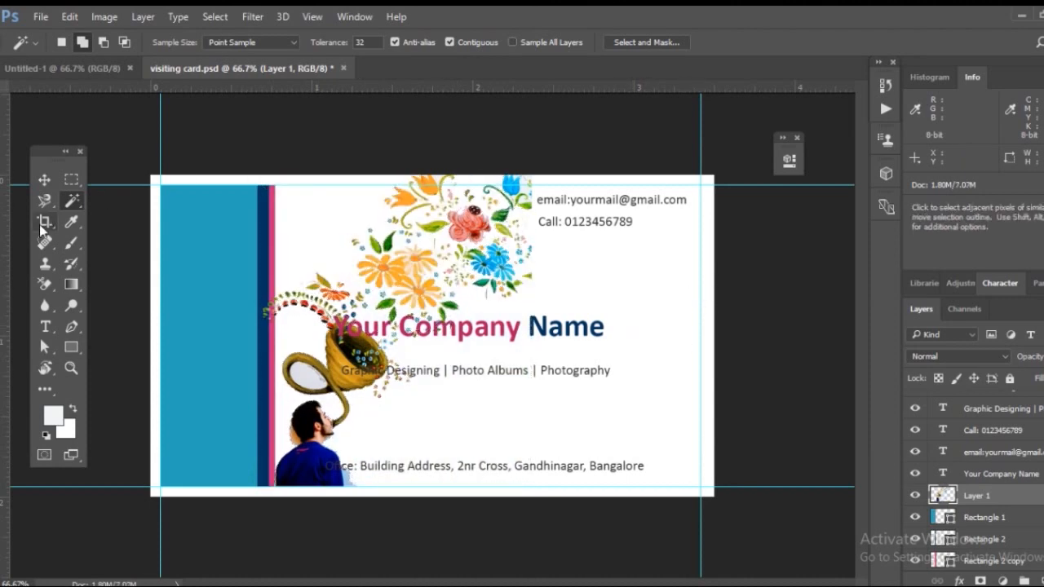
Delete the leftover pale background inside the loop of the horn with the Magic Wand
click(44, 180)
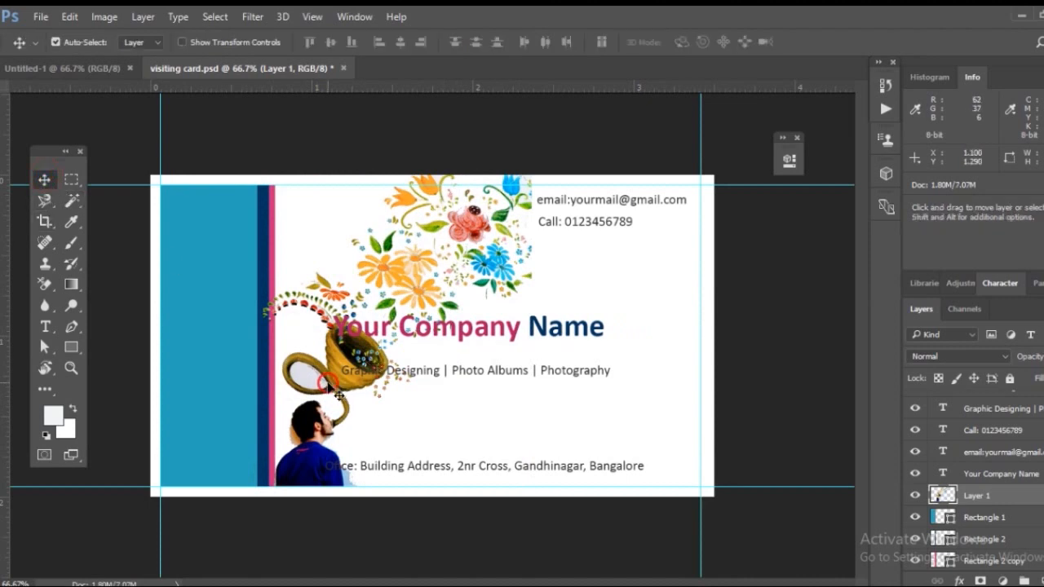
click(72, 200)
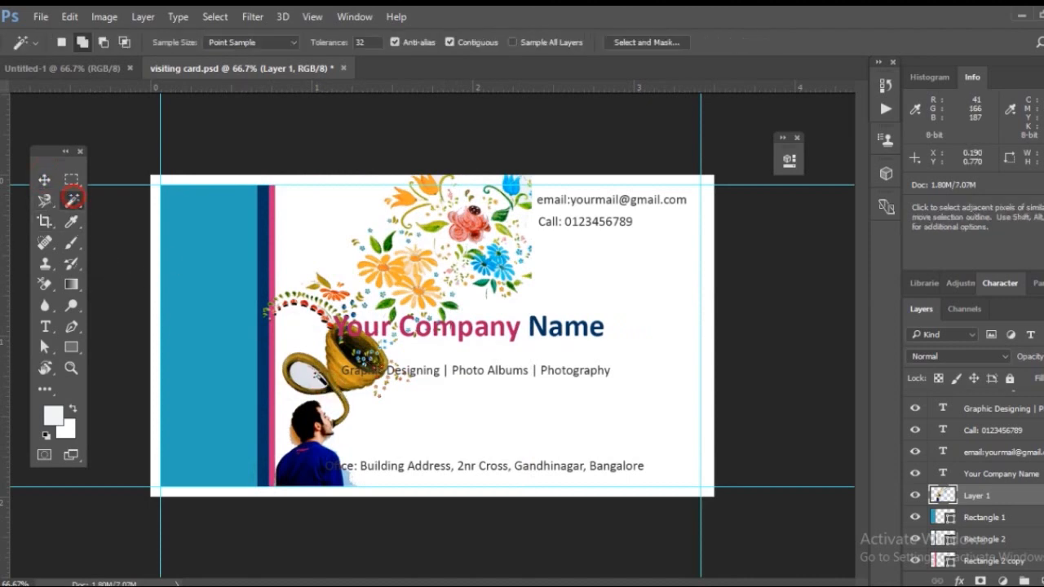
key(Delete)
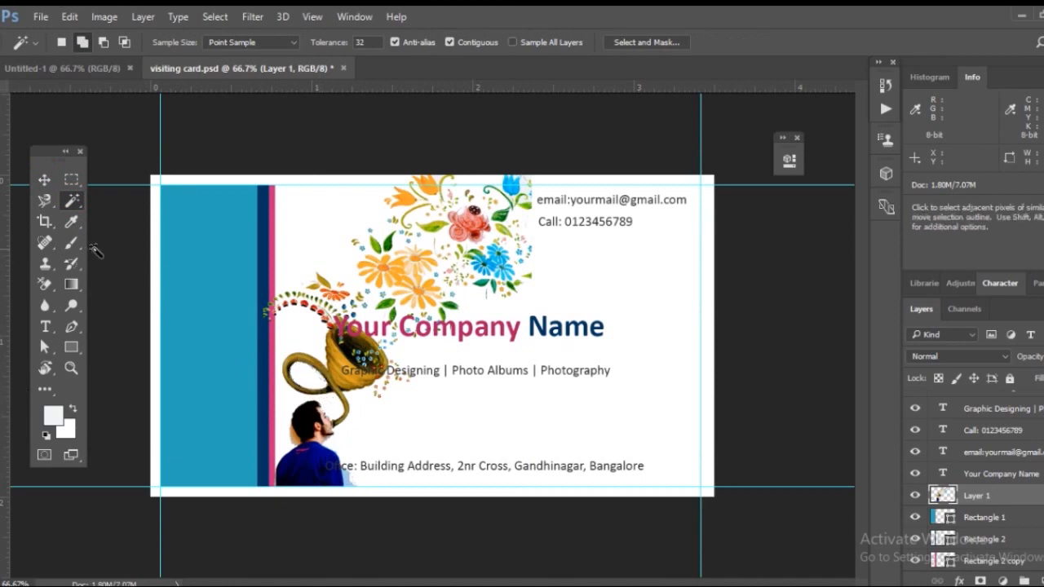
Delete the leftover shadow patches behind the man's head with the Magic Wand
click(293, 438)
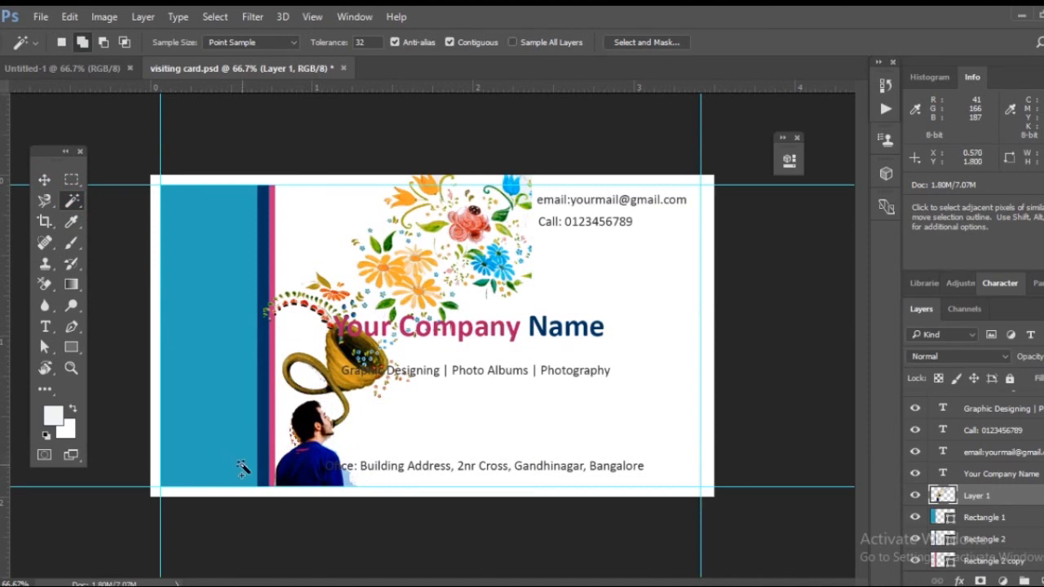
key(ctrl+plus)
key(ctrl+plus)
drag(231, 451, 406, 233)
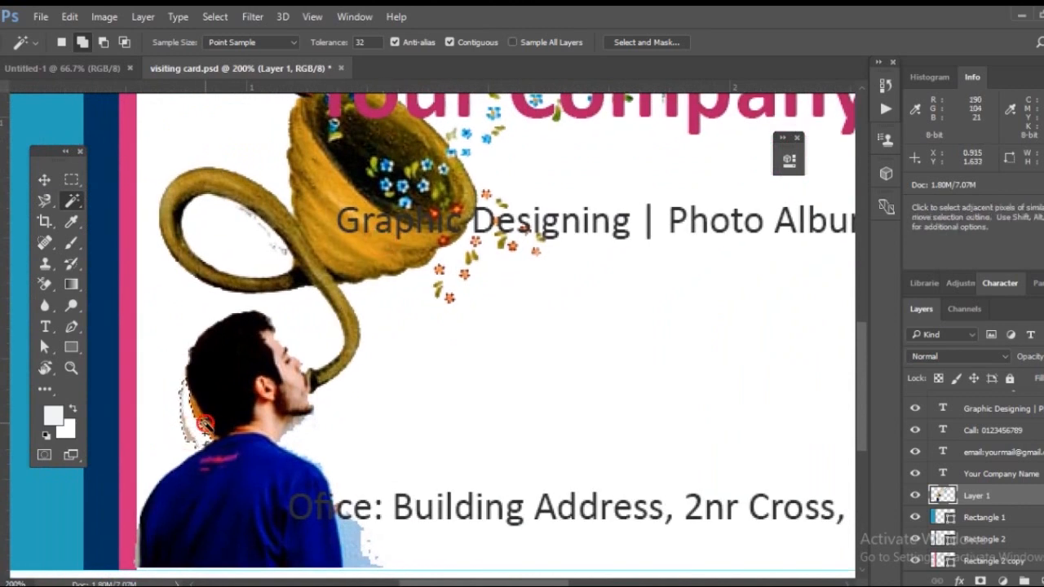
key(Delete)
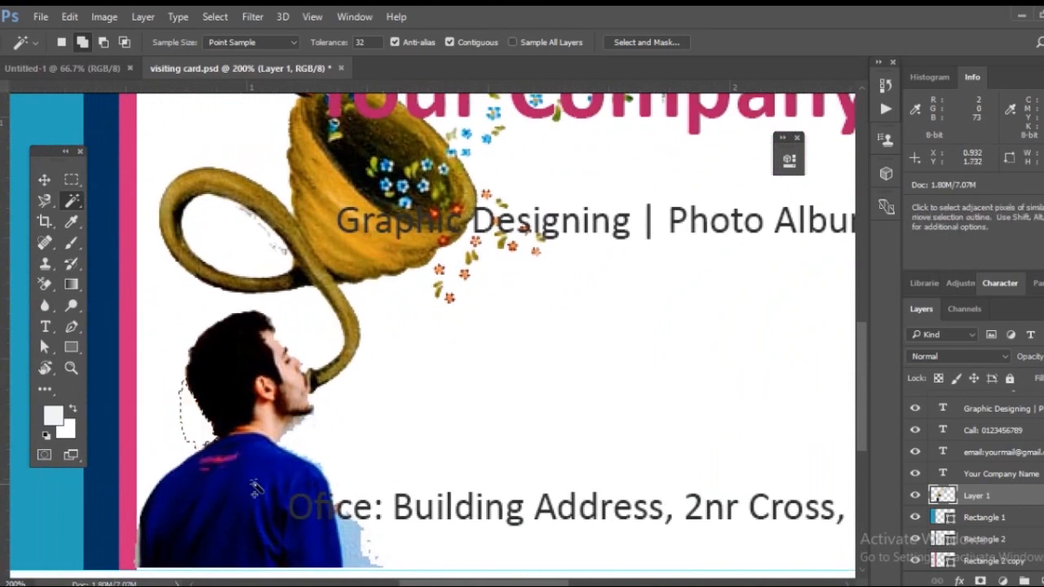
Select the empty area around the man and horn, adding the blue shadow patch beside his shirt
click(301, 434)
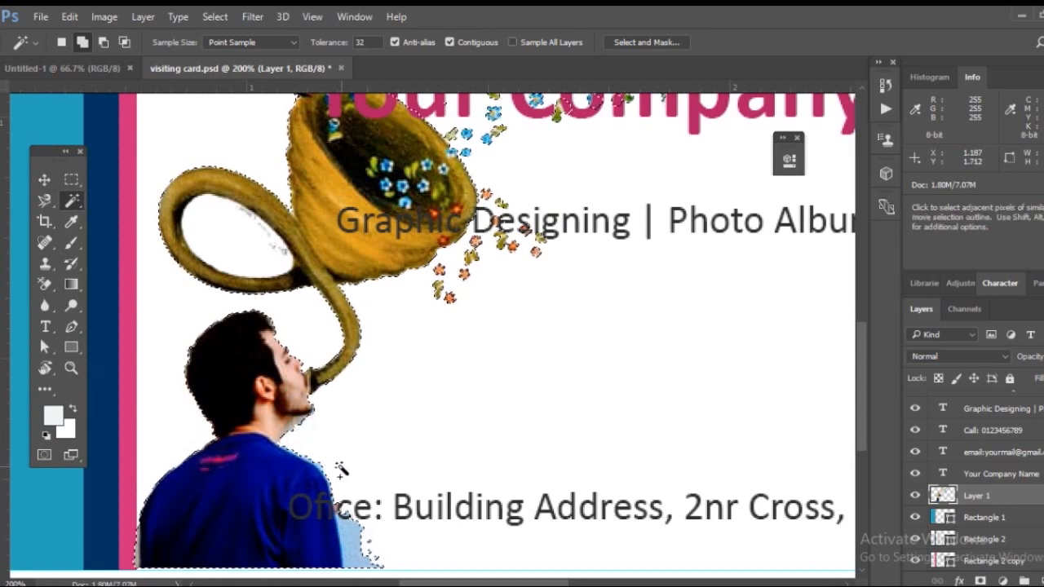
click(349, 553)
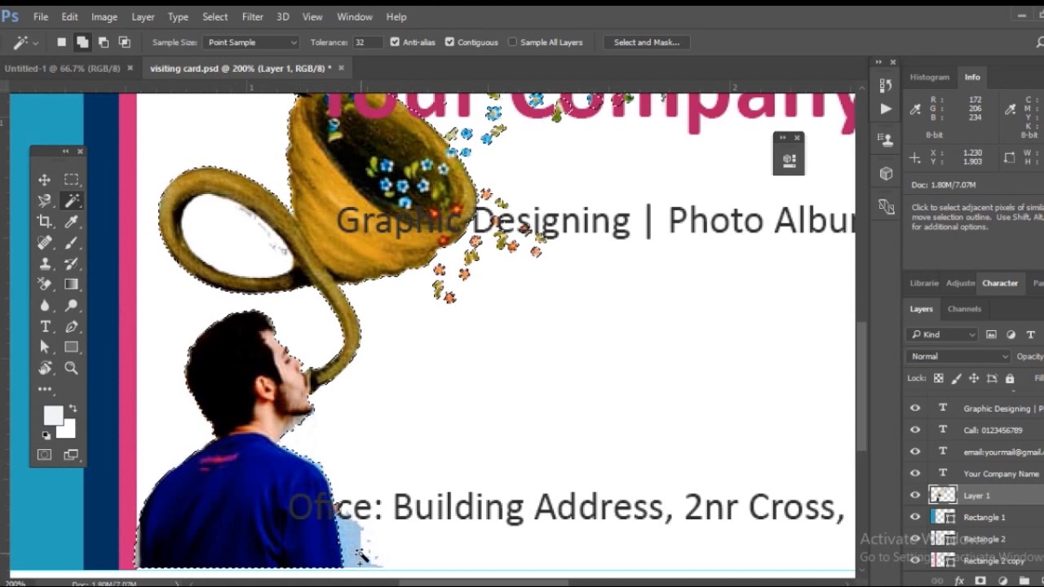
click(359, 544)
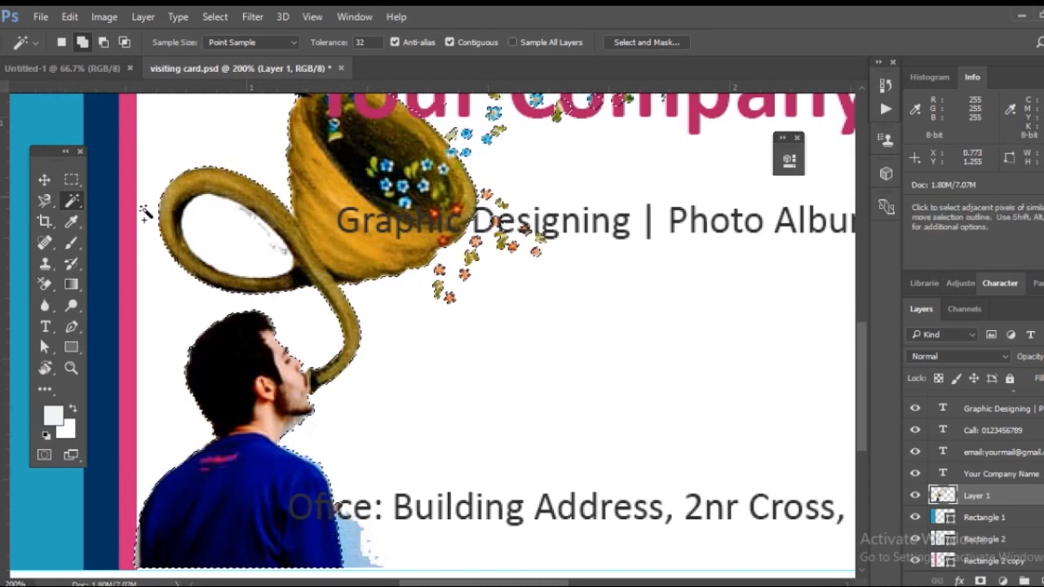
Invert the selection to target the man, horn and flowers
click(172, 18)
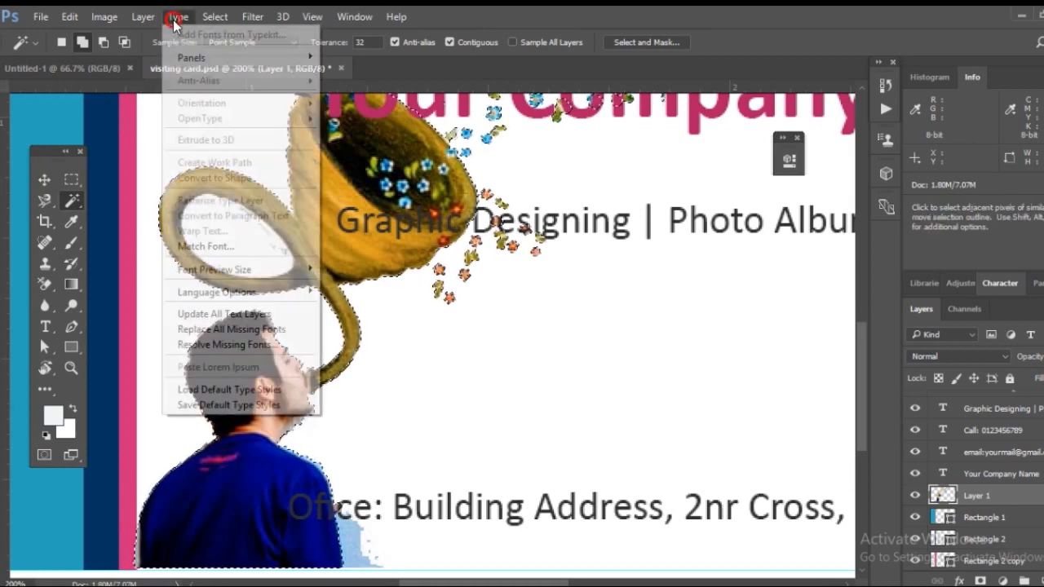
click(172, 18)
click(143, 17)
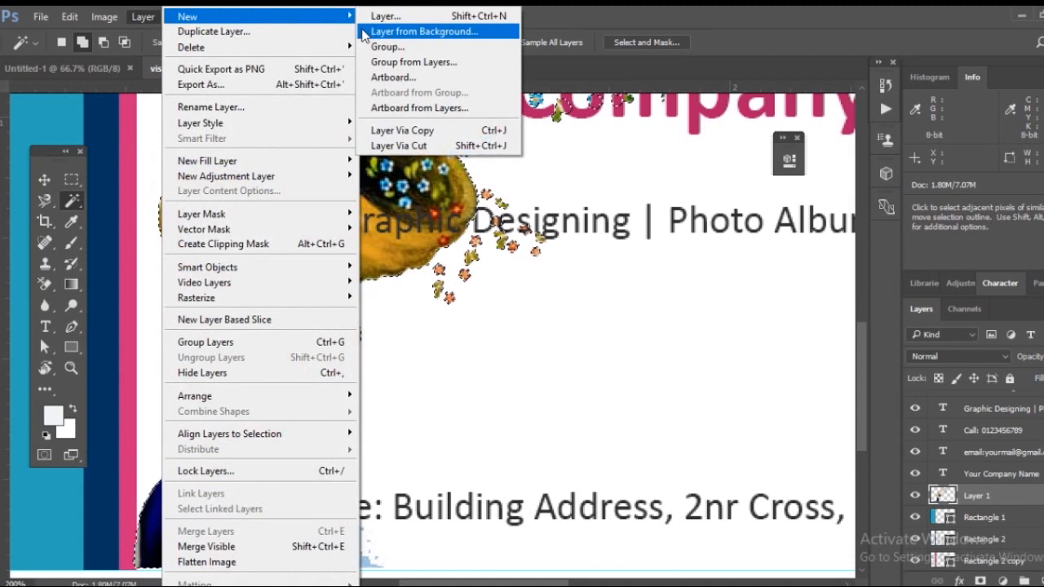
click(613, 28)
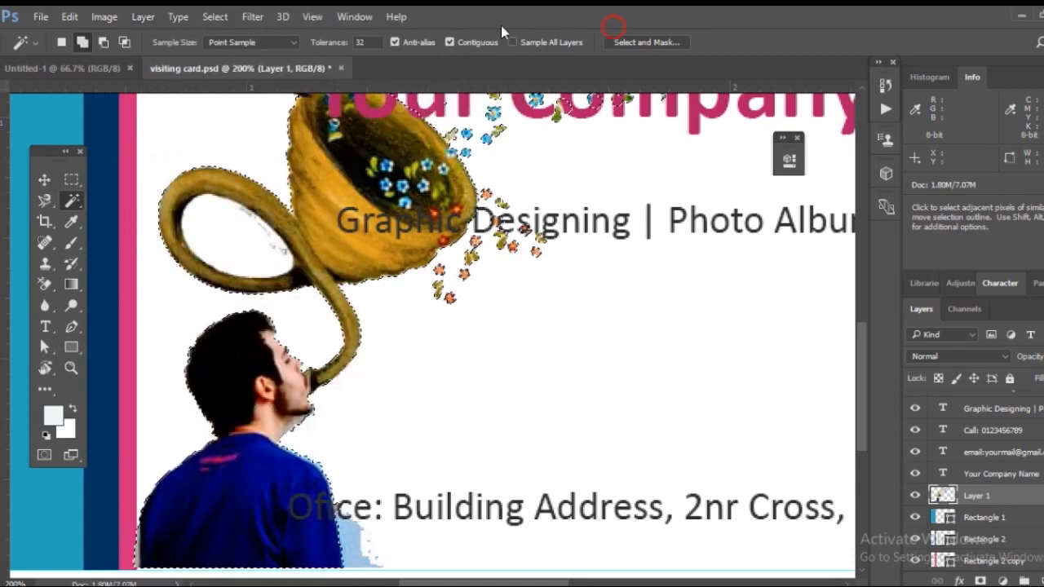
click(215, 17)
click(213, 79)
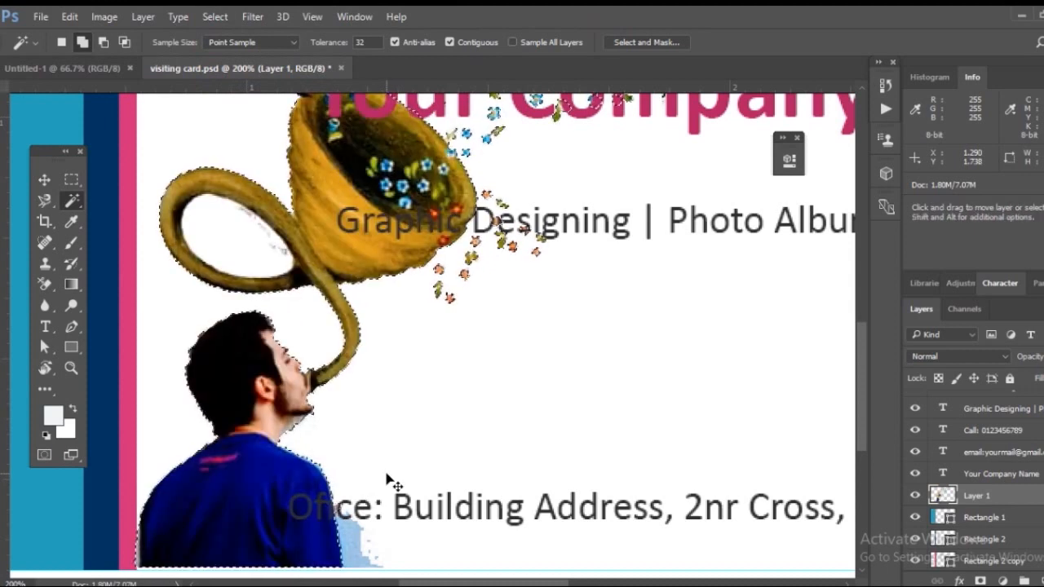
Delete the leftover blue shadow patch beside the man's shirt and clear the selection
key(ctrl+minus)
key(ctrl+minus)
key(ctrl+d)
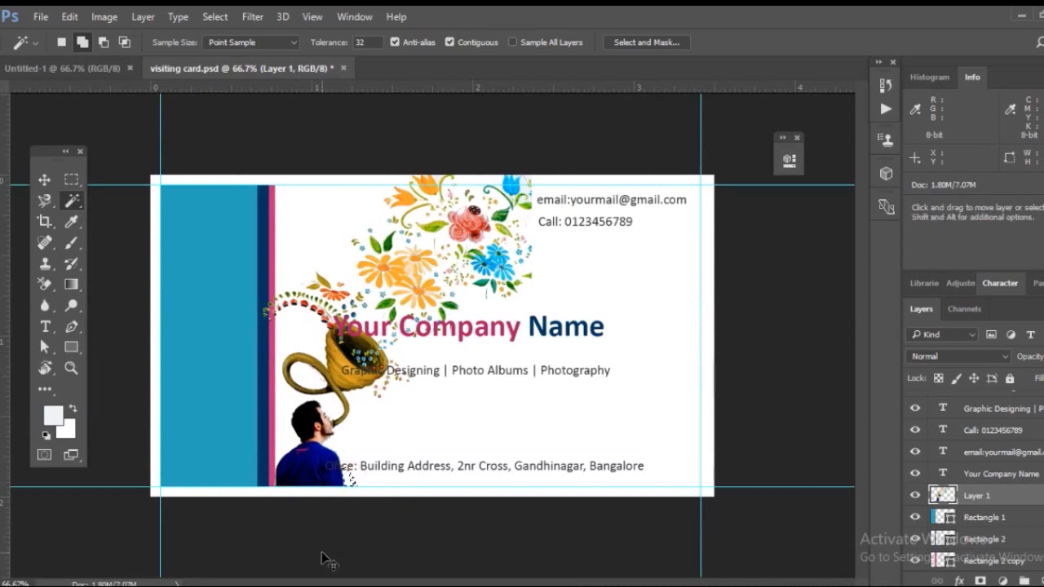
Move the man-and-horn picture left so the man stands on the light blue band, with the flowers crossing the stripes
click(44, 180)
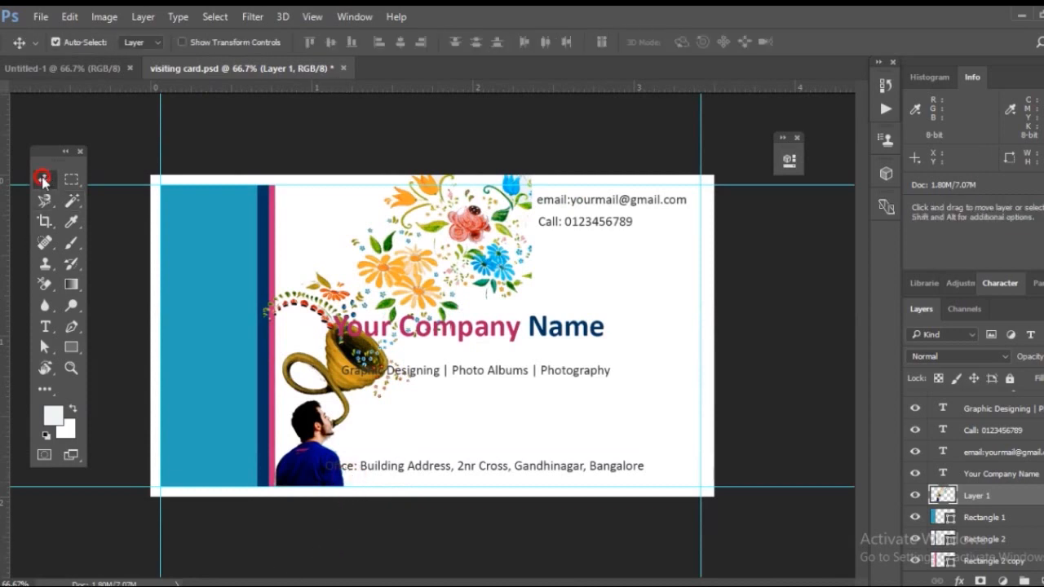
drag(402, 285, 290, 275)
click(415, 145)
key(ctrl+plus)
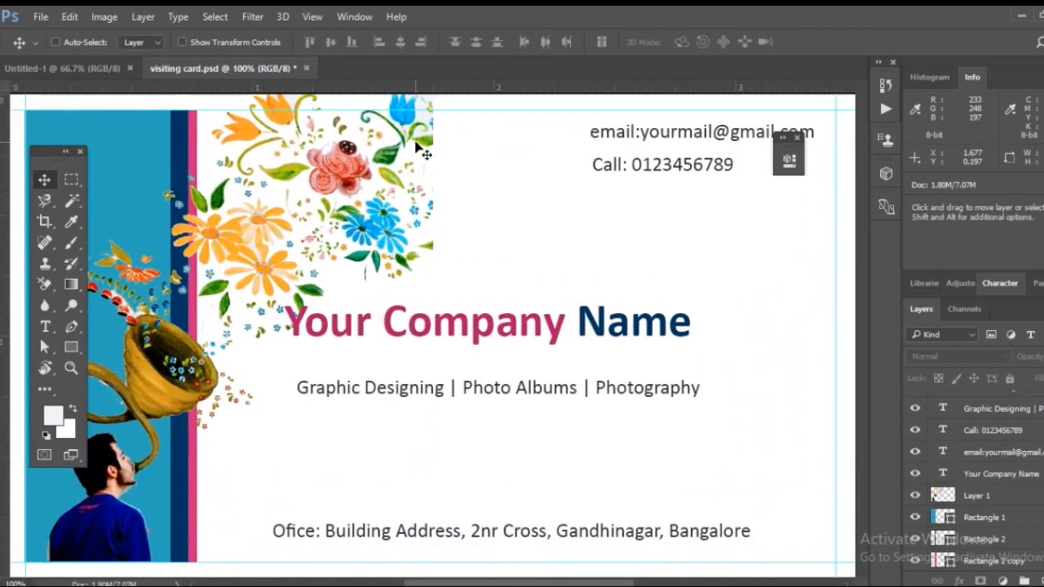
key(ctrl+minus)
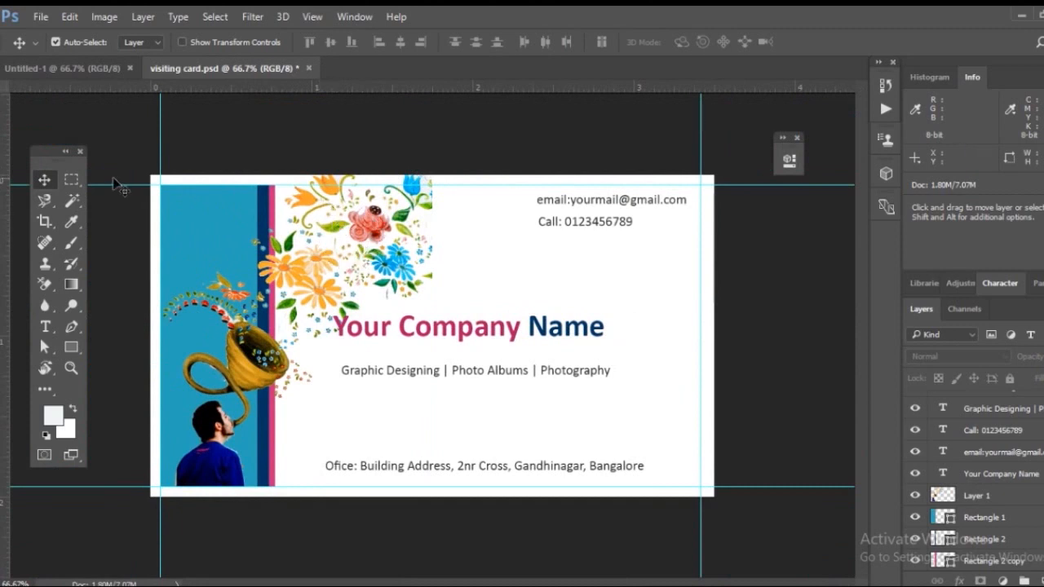
Delete the strip of flowers on Layer 1 that extends above the card's upper guide, then deselect
click(69, 183)
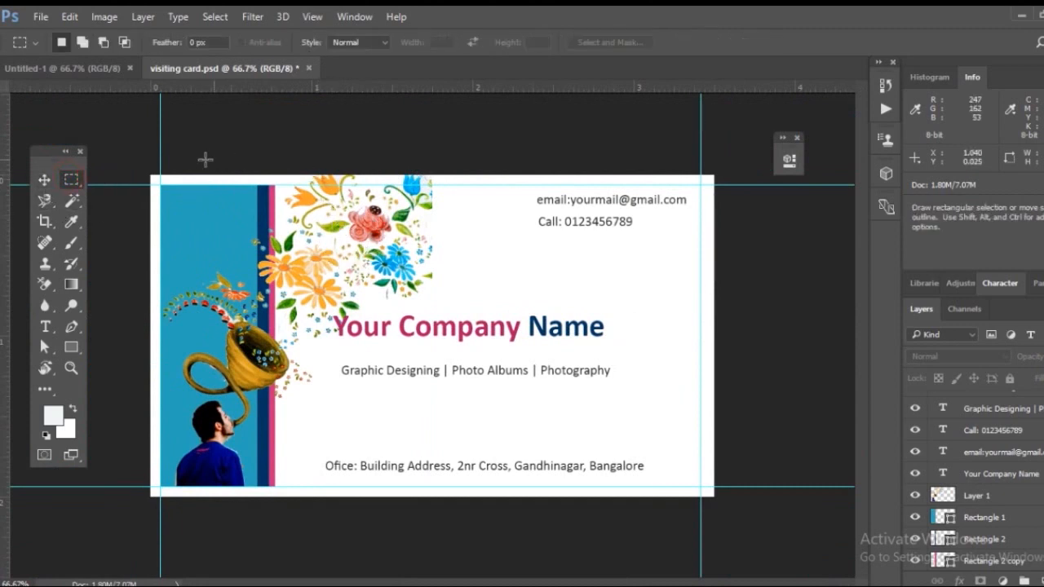
drag(159, 175, 721, 186)
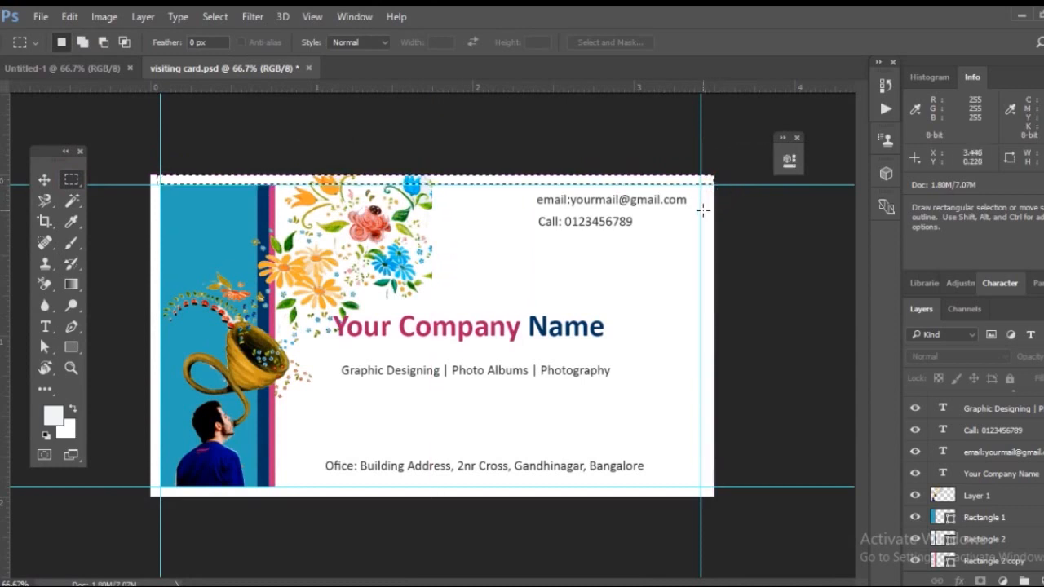
scroll(971, 481, down, 1)
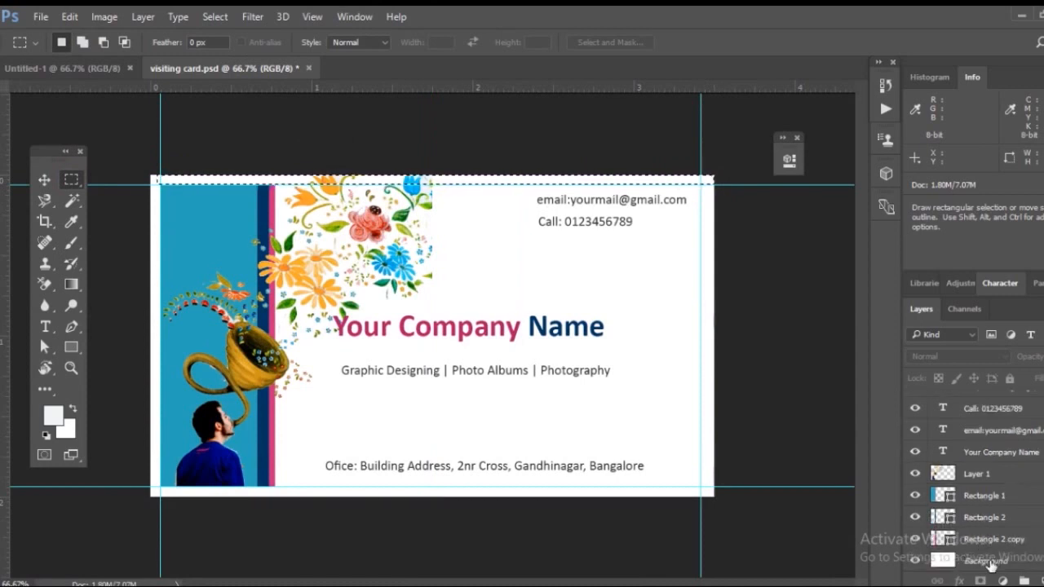
click(988, 477)
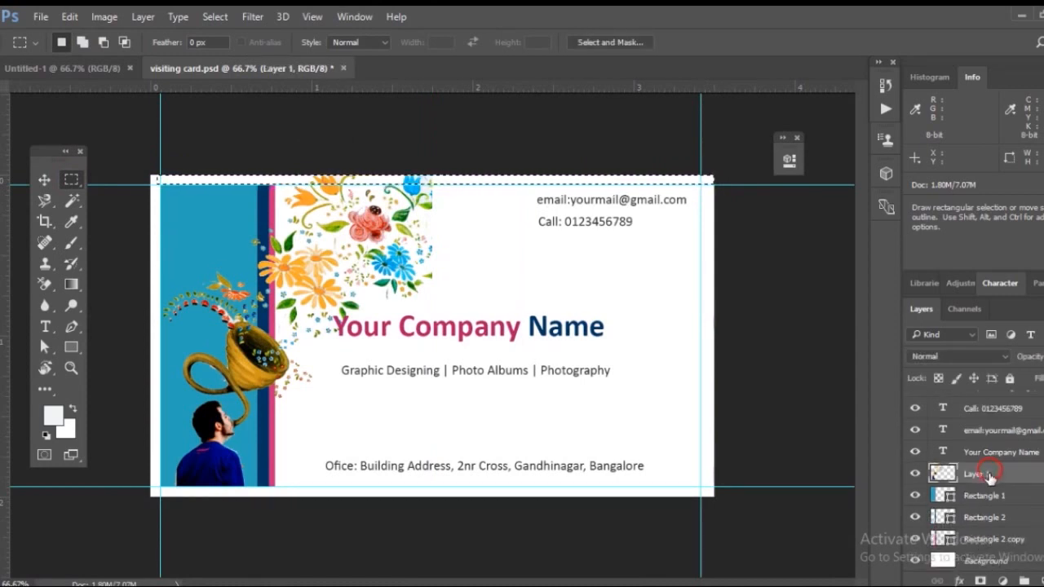
key(ctrl+d)
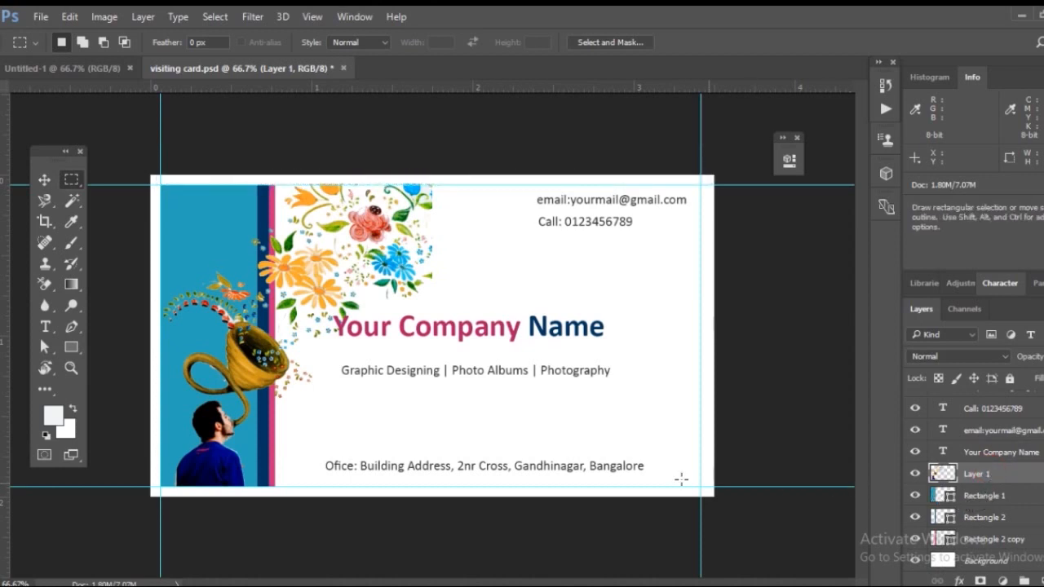
Shift the company name slightly right, clear of the flowers, and move the services line up beneath it
click(45, 180)
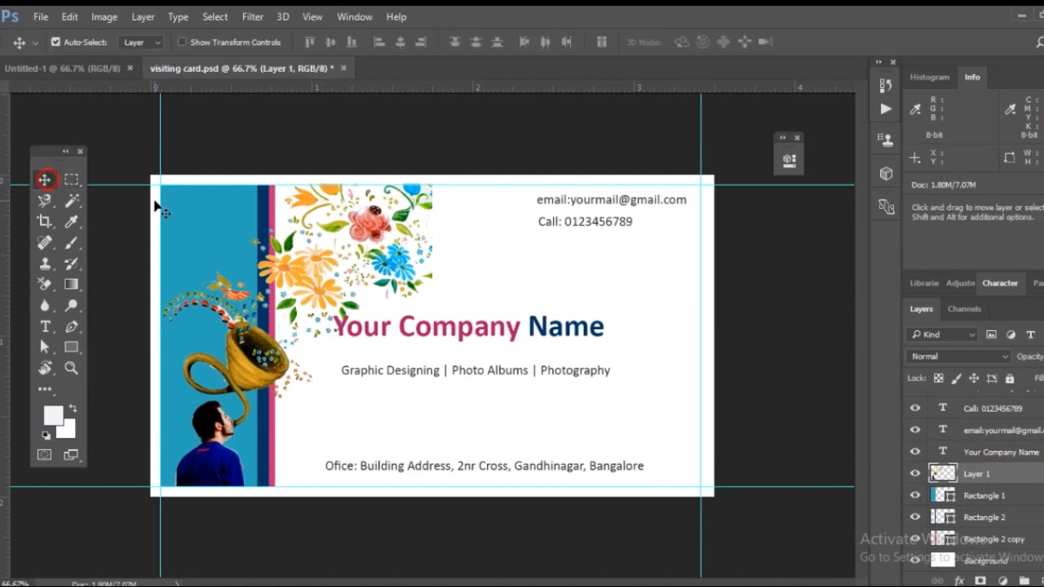
click(456, 334)
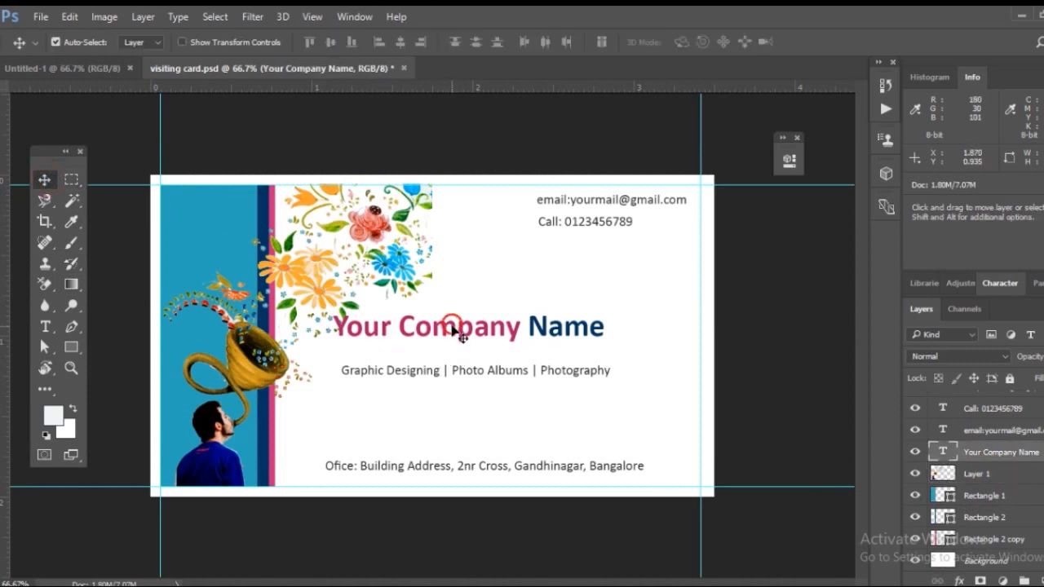
drag(452, 328, 478, 329)
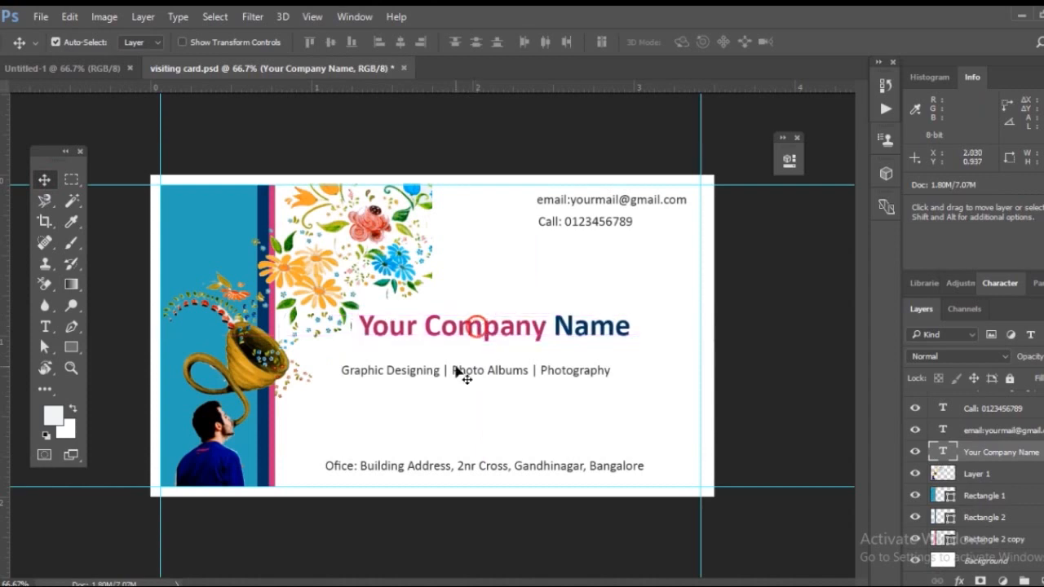
drag(461, 377, 477, 362)
click(463, 326)
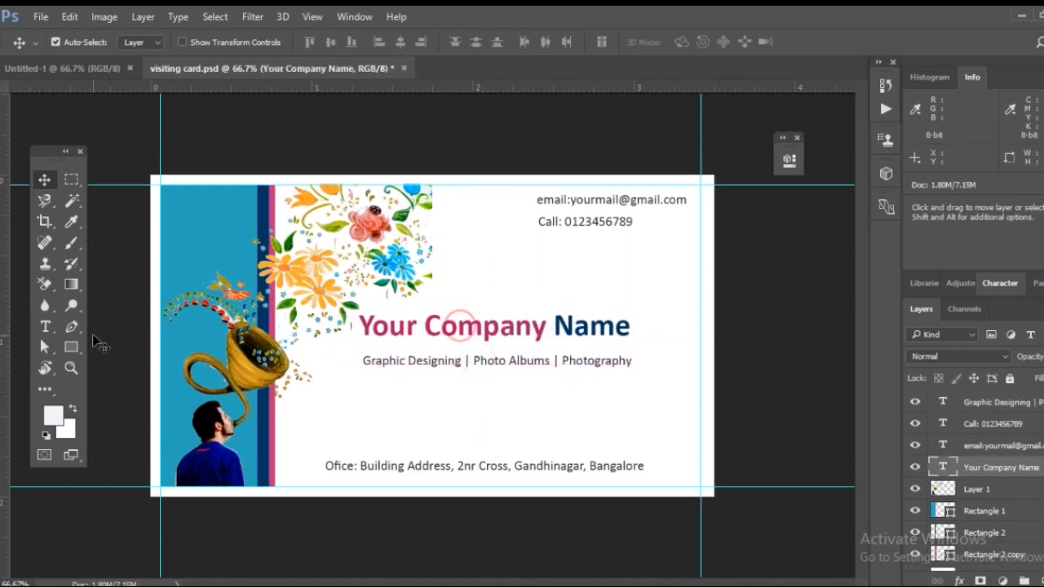
Set the font size of the whole company name text to 16 pt
click(44, 327)
drag(358, 326, 717, 331)
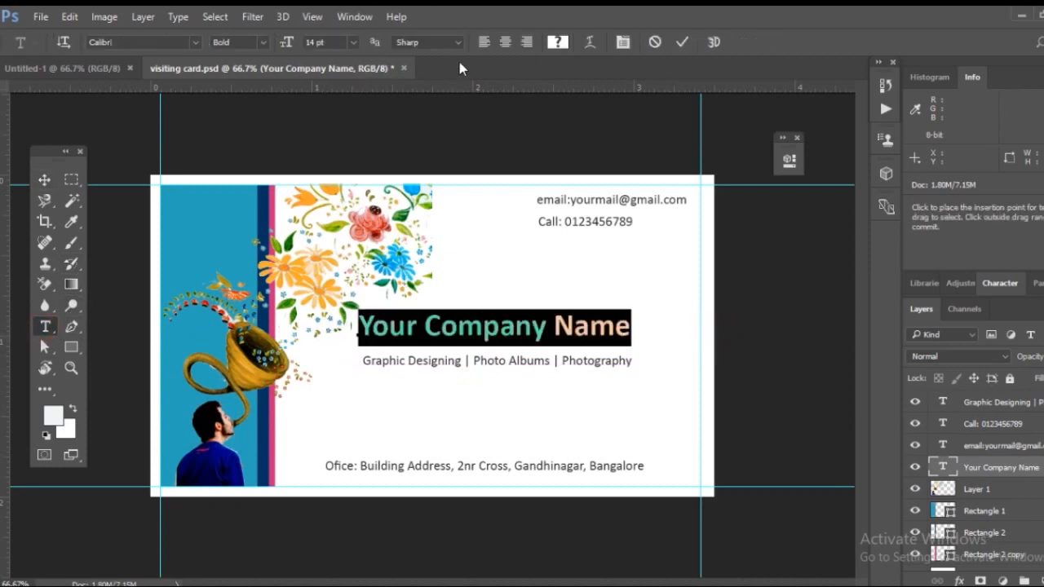
click(353, 41)
click(347, 208)
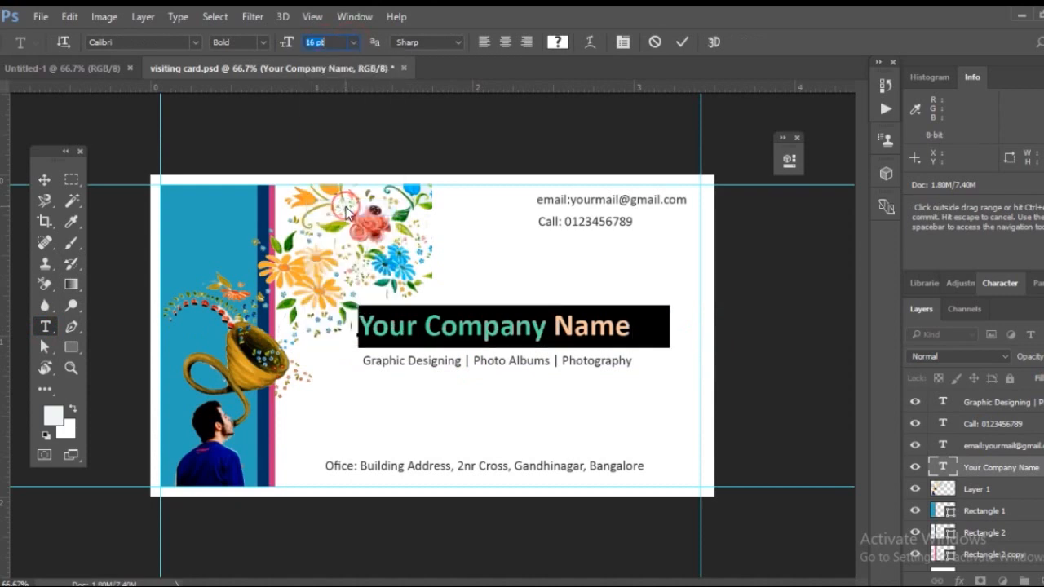
click(45, 180)
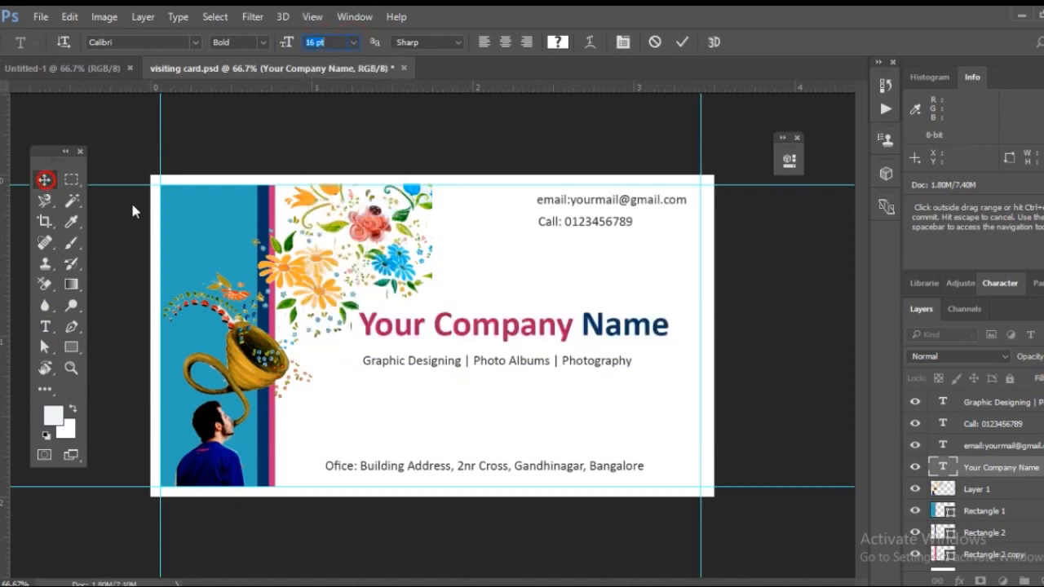
Realign the company name, the services line and the office address line around a common centre
drag(487, 335, 456, 363)
drag(446, 471, 458, 469)
click(804, 354)
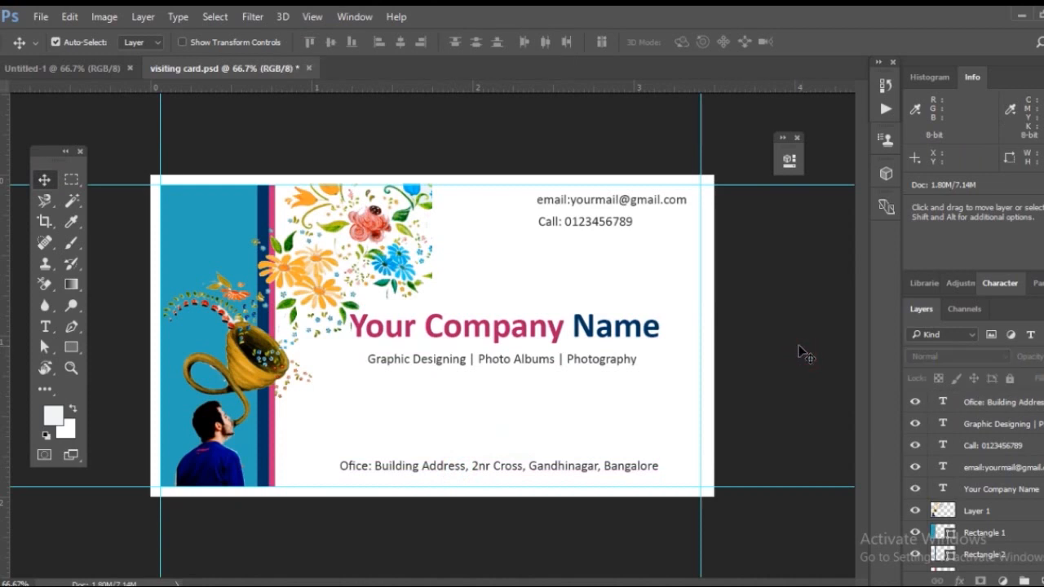
Lower the services line and the company name so they sit just above the office address, and save the card
drag(492, 367, 494, 414)
drag(496, 345, 480, 382)
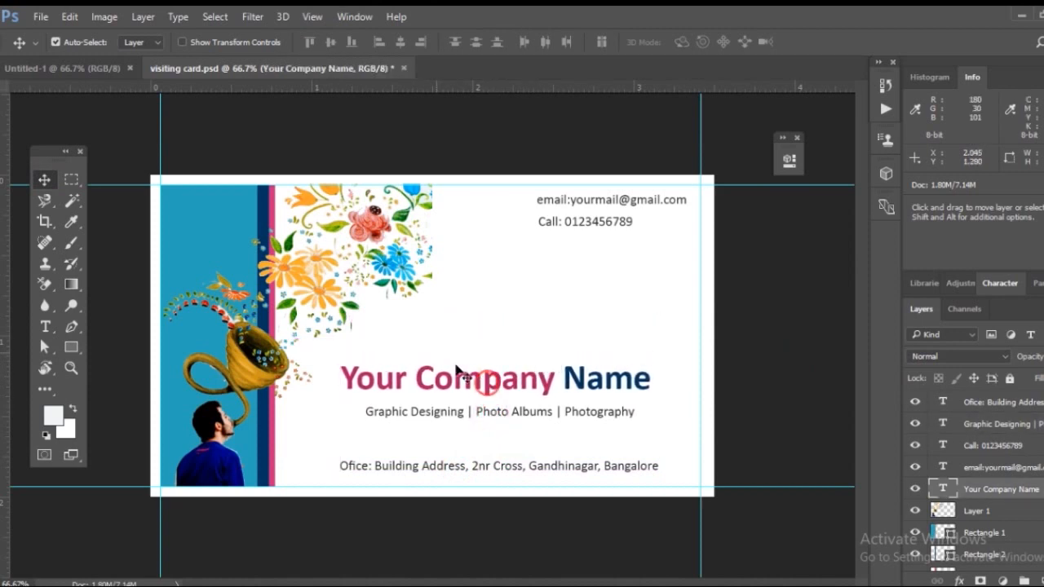
key(ctrl+s)
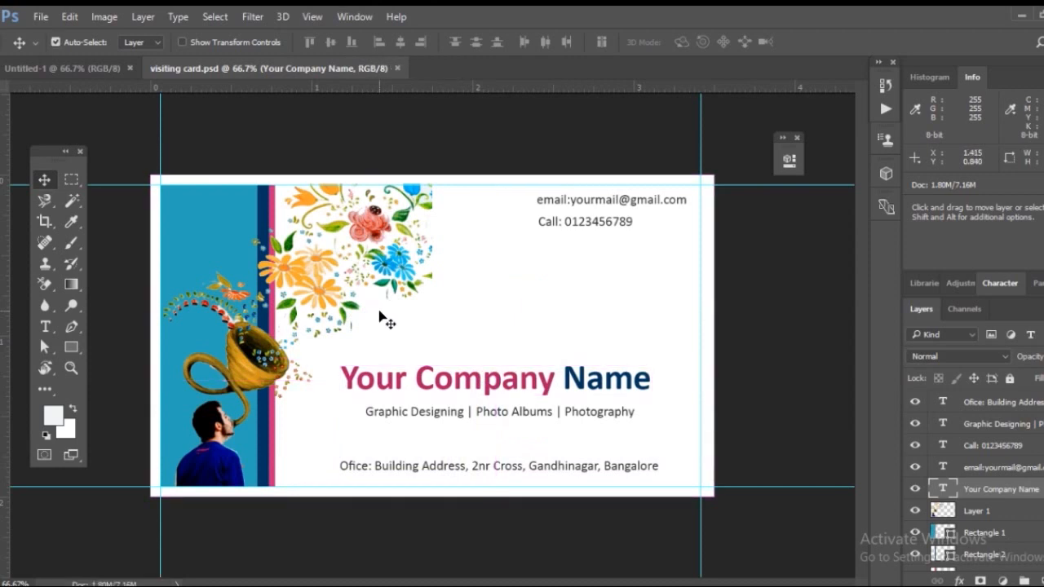
Open logo.jpg from the Pixel Platter folder on Local Disk (D:)
click(40, 16)
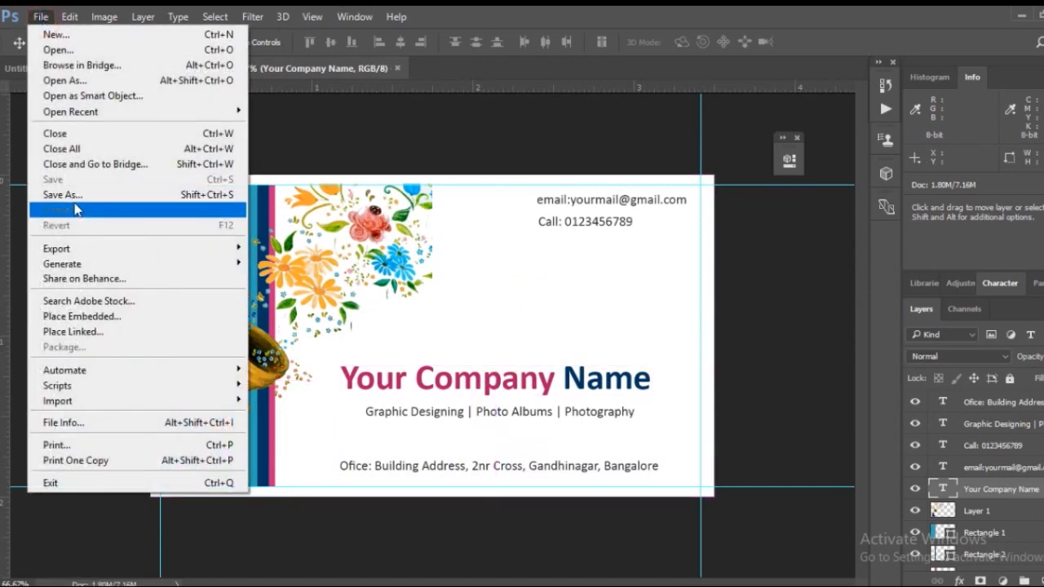
click(57, 50)
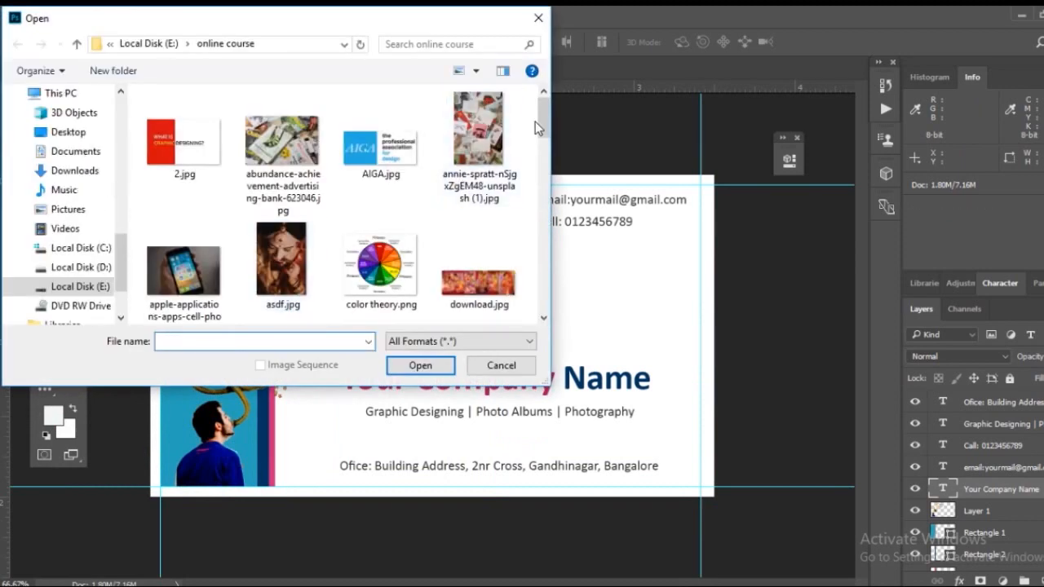
drag(543, 119, 552, 98)
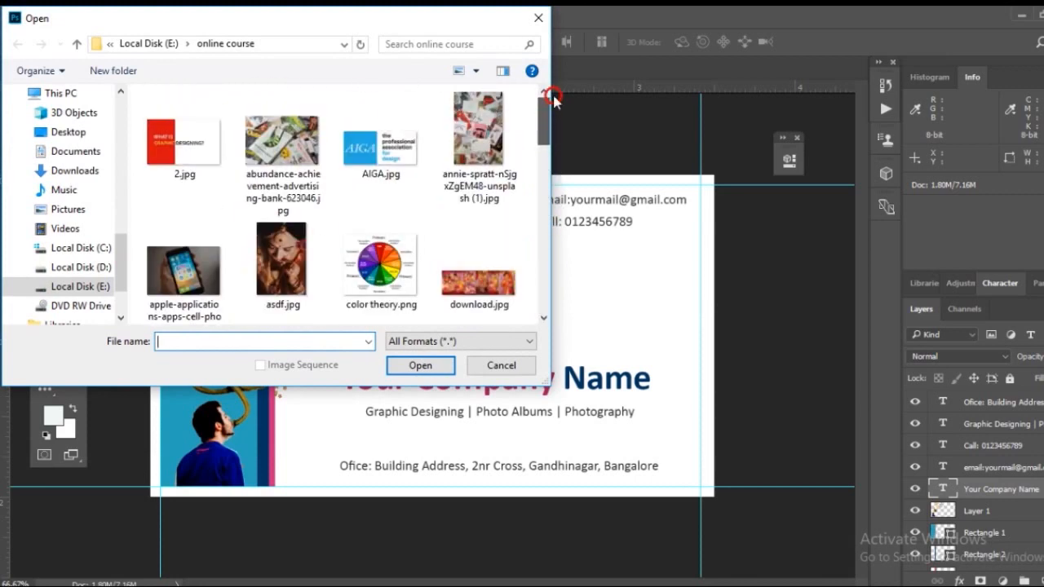
click(82, 269)
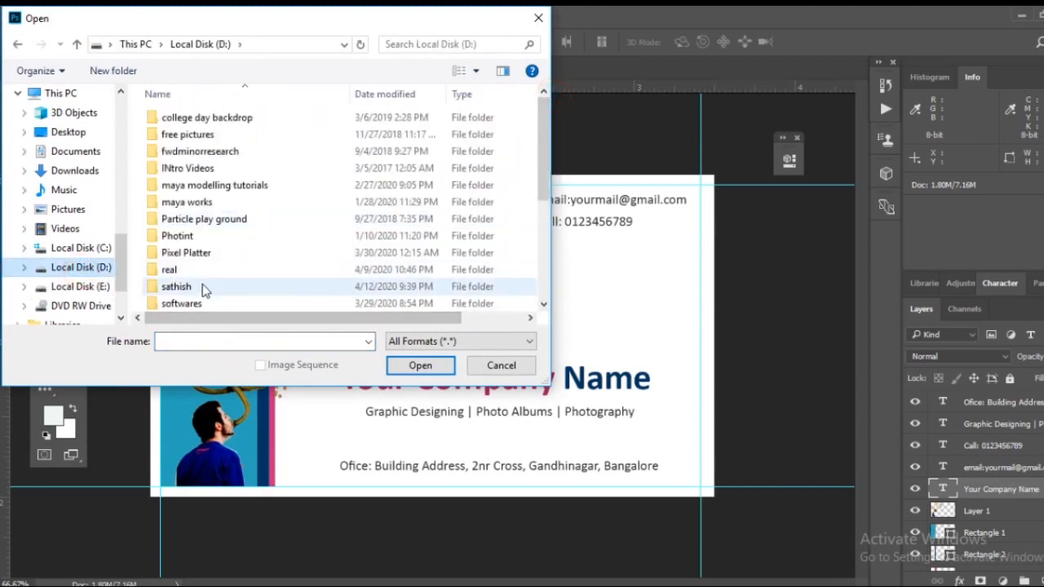
click(170, 254)
double_click(168, 256)
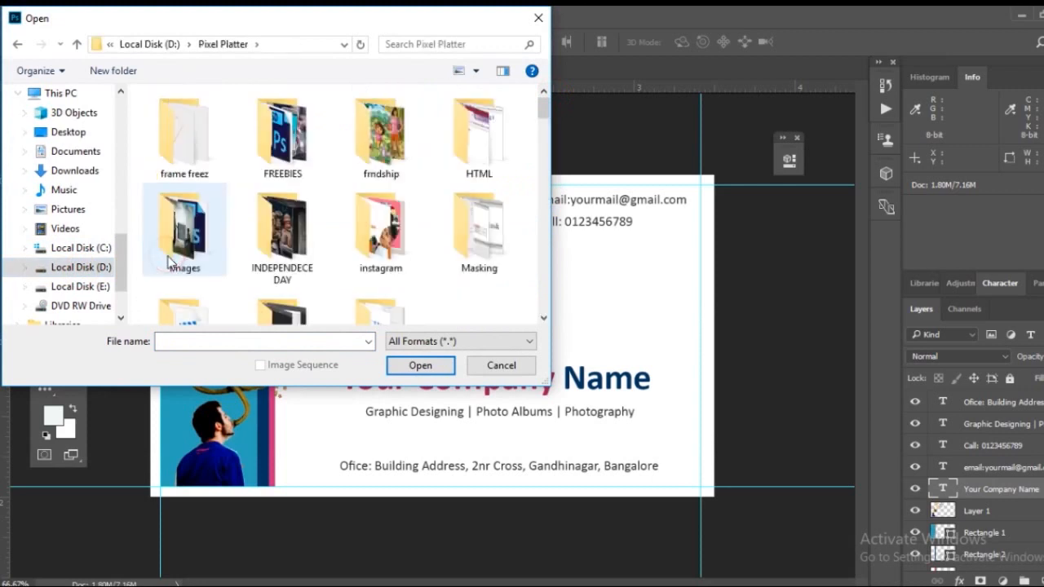
drag(545, 117, 542, 211)
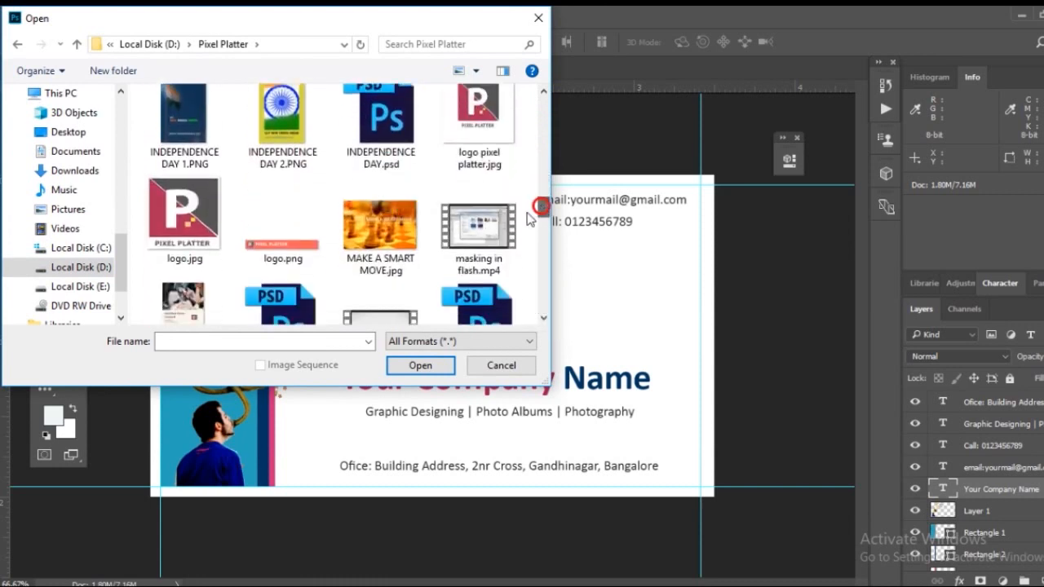
click(172, 239)
click(414, 366)
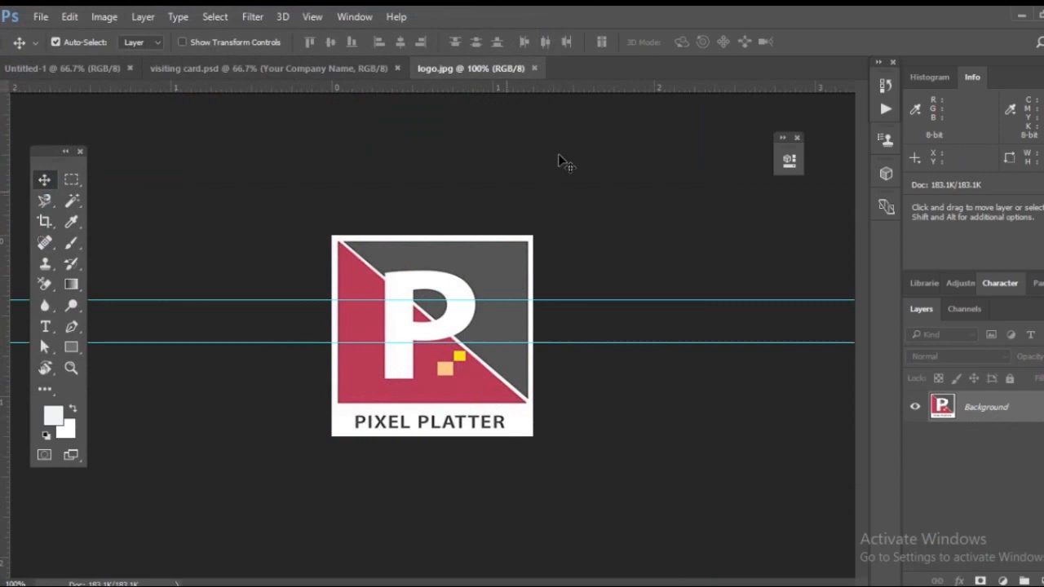
Copy the logo from logo.jpg onto the visiting card and place it above the company name, right of the flowers
drag(481, 69, 658, 140)
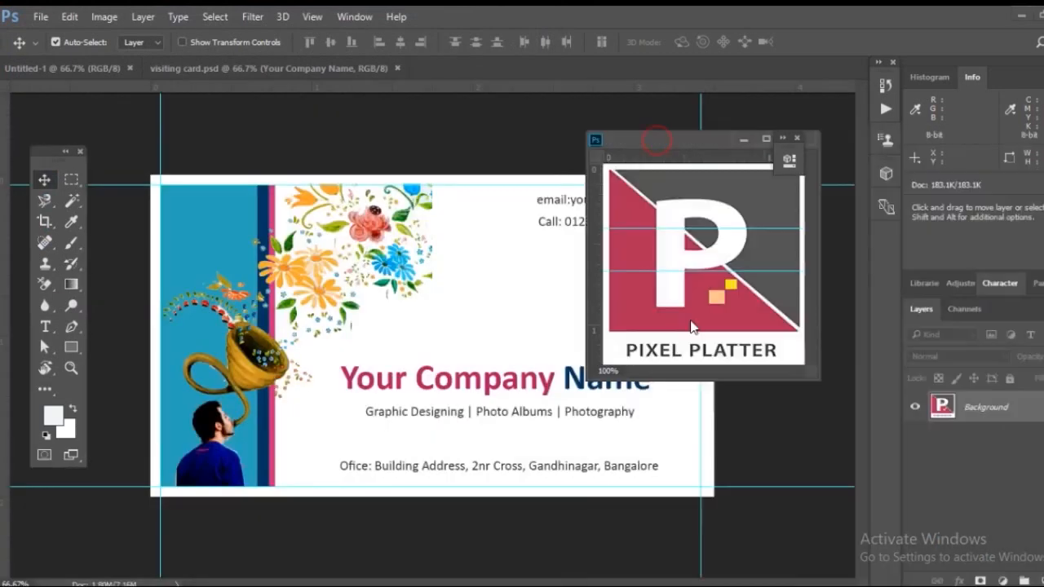
drag(725, 305, 375, 343)
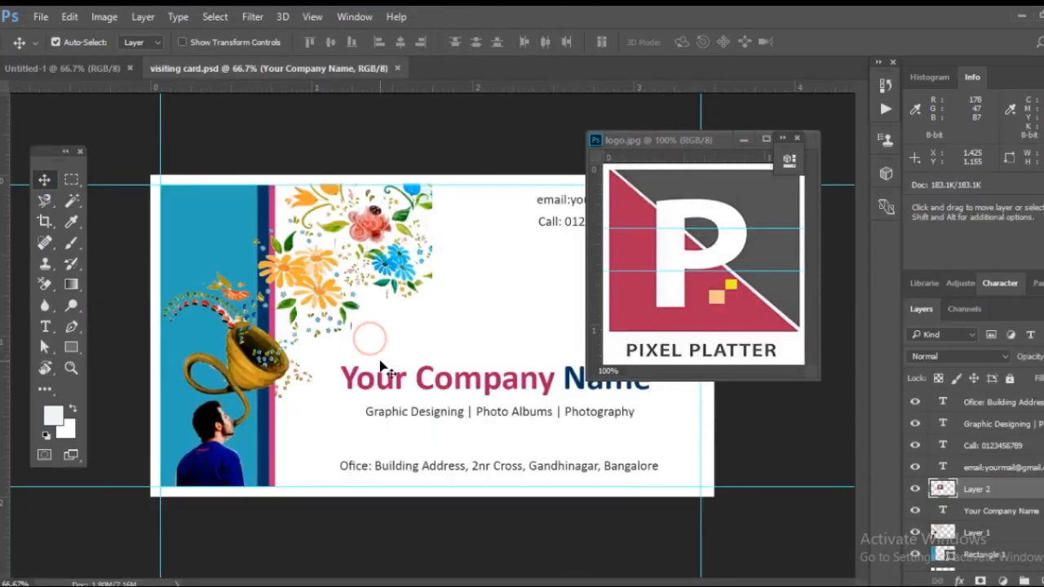
click(704, 146)
click(745, 139)
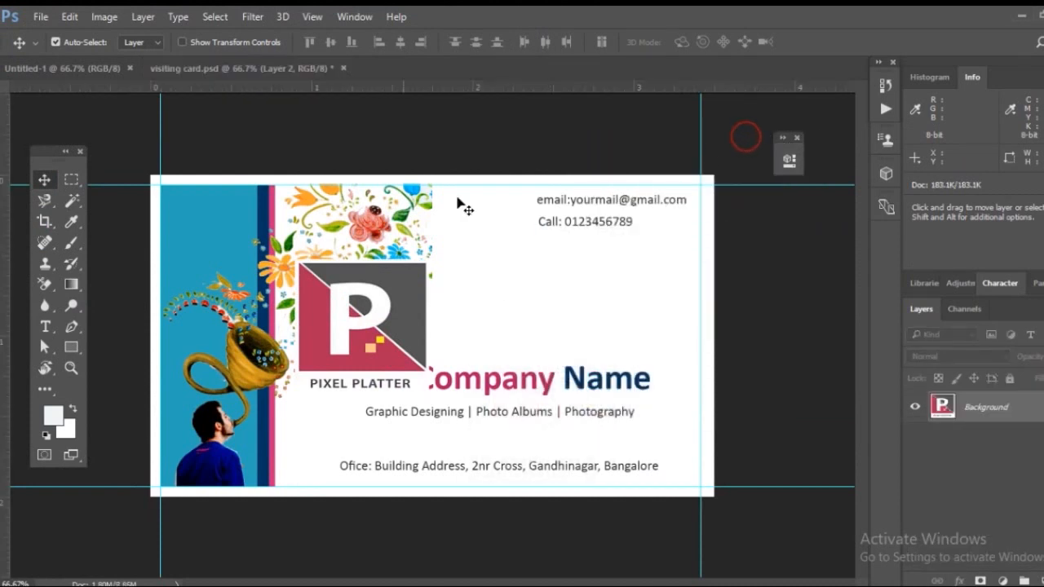
drag(339, 323, 484, 297)
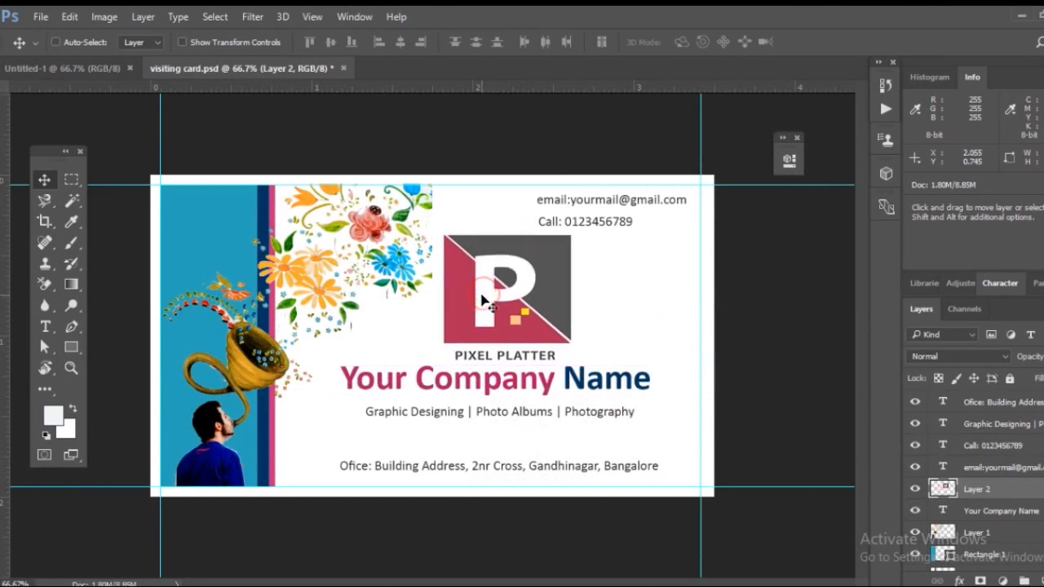
Scale the logo to 56% with Free Transform and centre it in the gap above the company name
key(ctrl+t)
drag(574, 367, 531, 322)
drag(487, 255, 485, 285)
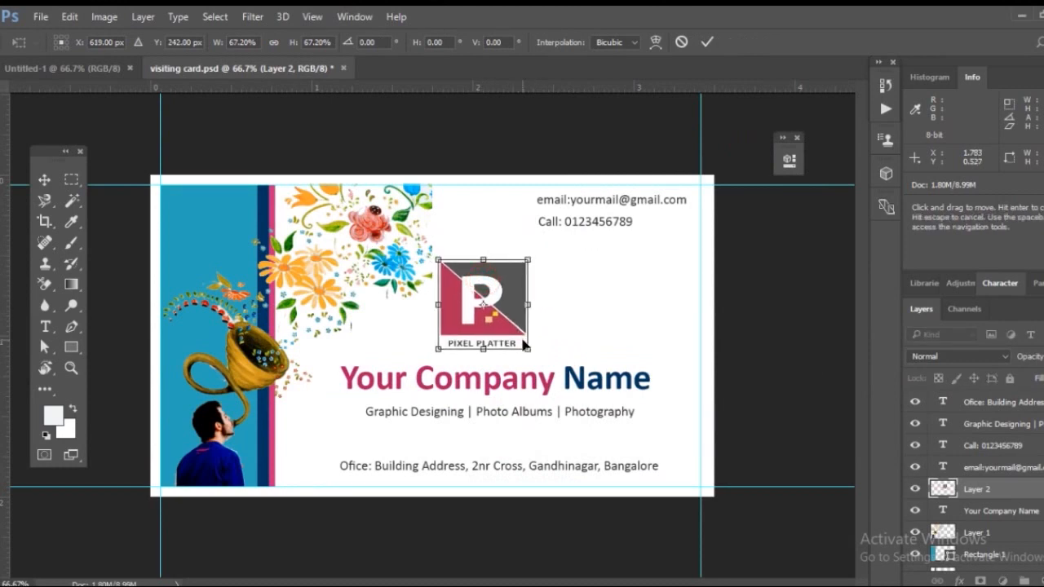
drag(525, 345, 512, 334)
drag(483, 283, 499, 302)
key(Return)
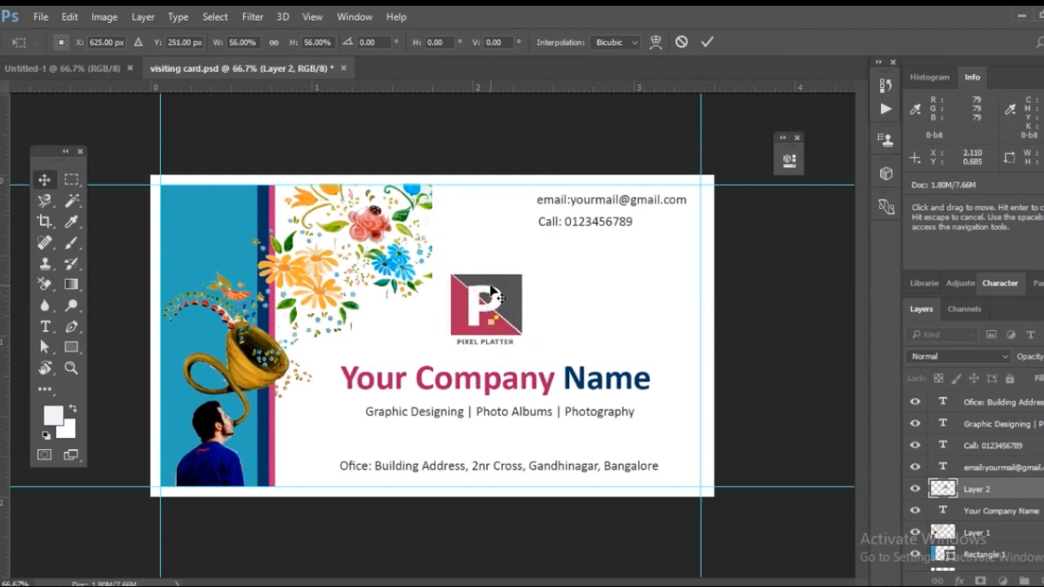
Delete the PIXEL PLATTER caption beneath the logo square using a rectangular selection, then deselect
click(72, 181)
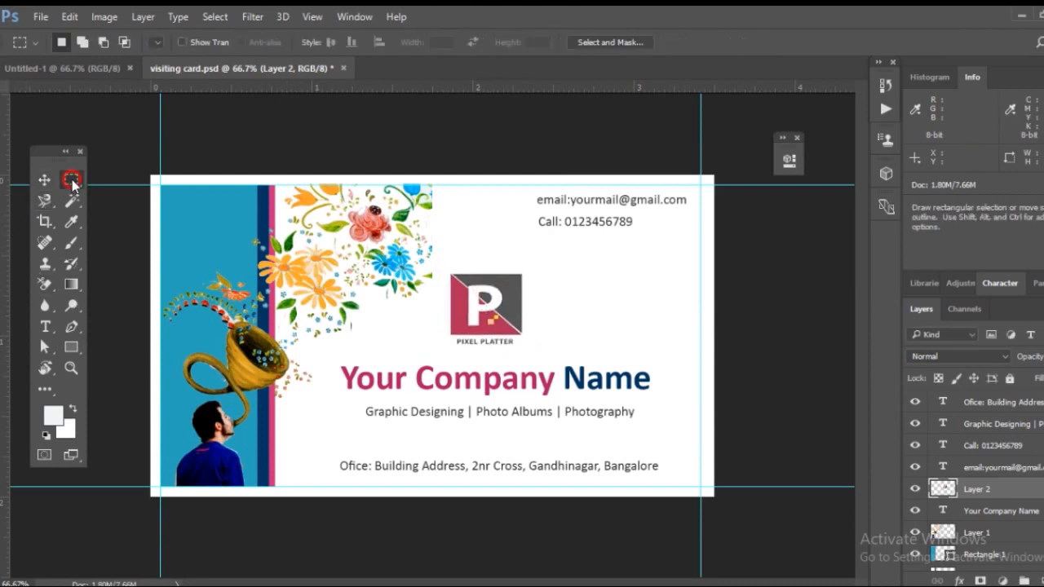
drag(529, 368, 433, 340)
key(Delete)
key(ctrl+d)
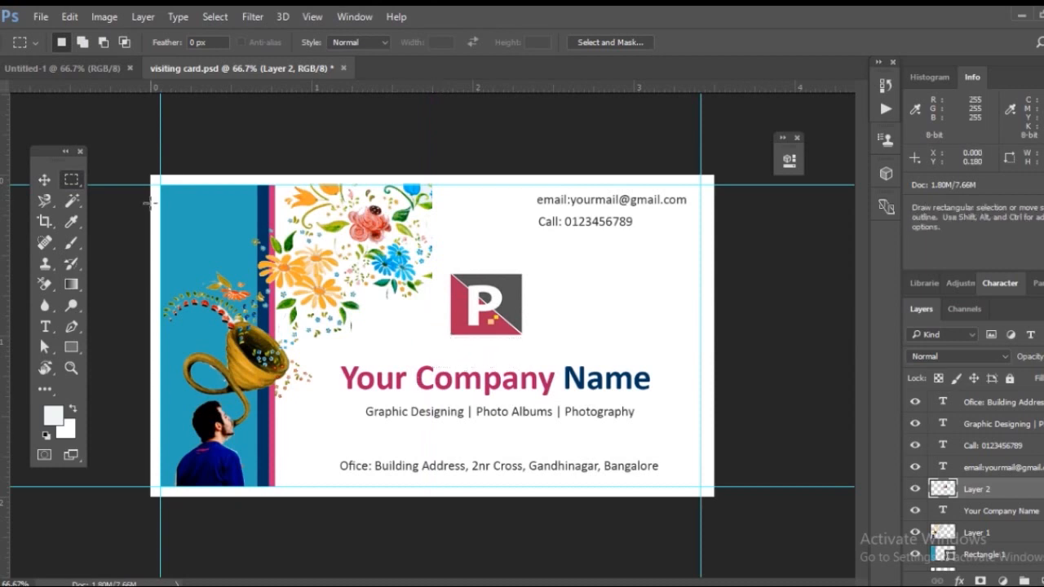
Move the logo square right to sit above the word "Name" and make it slightly narrower with Free Transform
click(44, 180)
drag(478, 313, 623, 314)
key(ctrl+t)
key(Return)
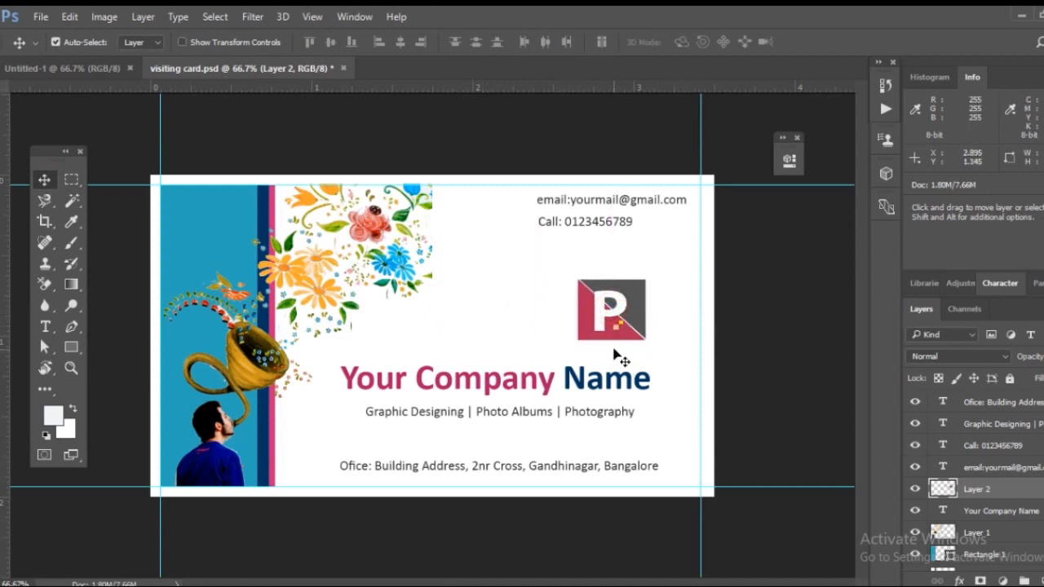
Undo the last move of the logo square and deselect all layers
key(ctrl+z)
click(478, 144)
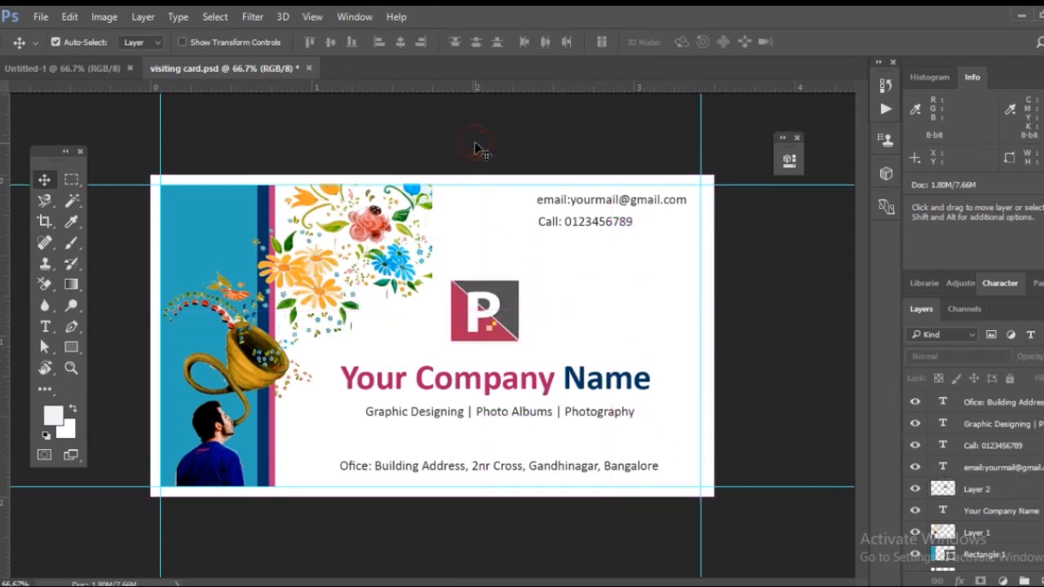
Shift the flower and horn picture slightly left and delete the part spilling past the left guide using a rectangular selection
drag(278, 365, 350, 381)
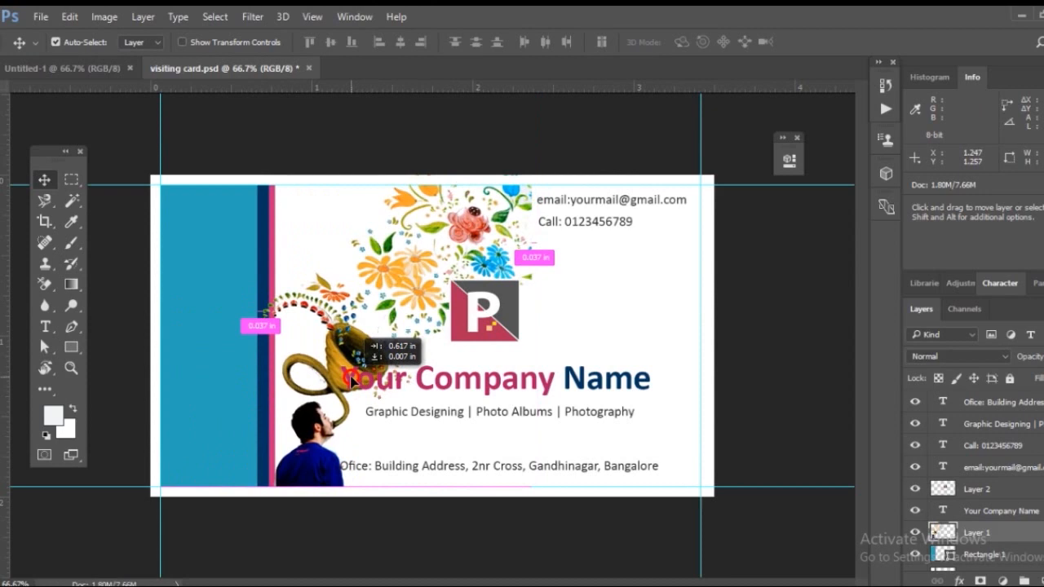
drag(351, 381, 242, 379)
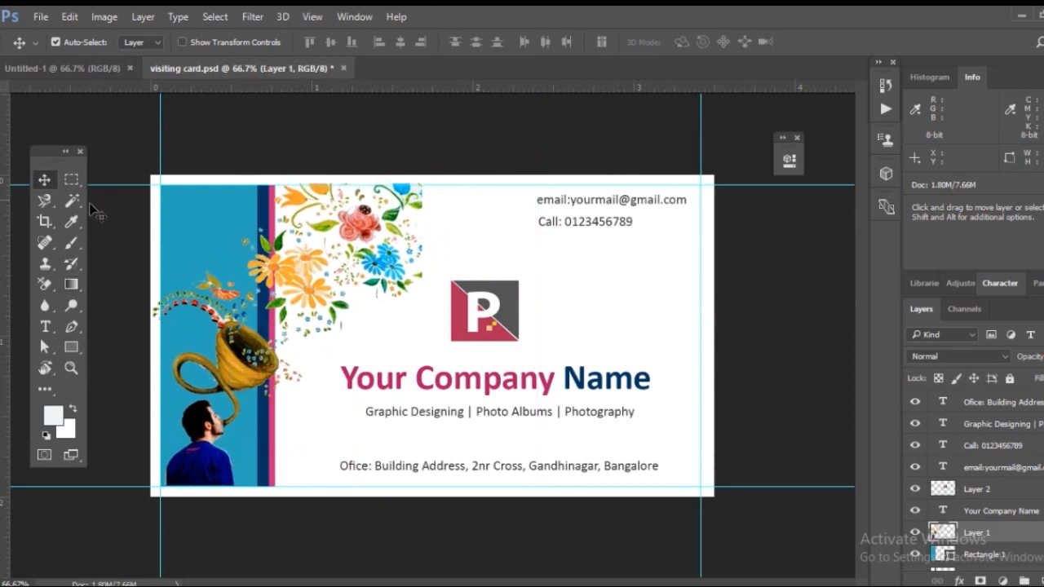
click(74, 181)
drag(150, 267, 161, 364)
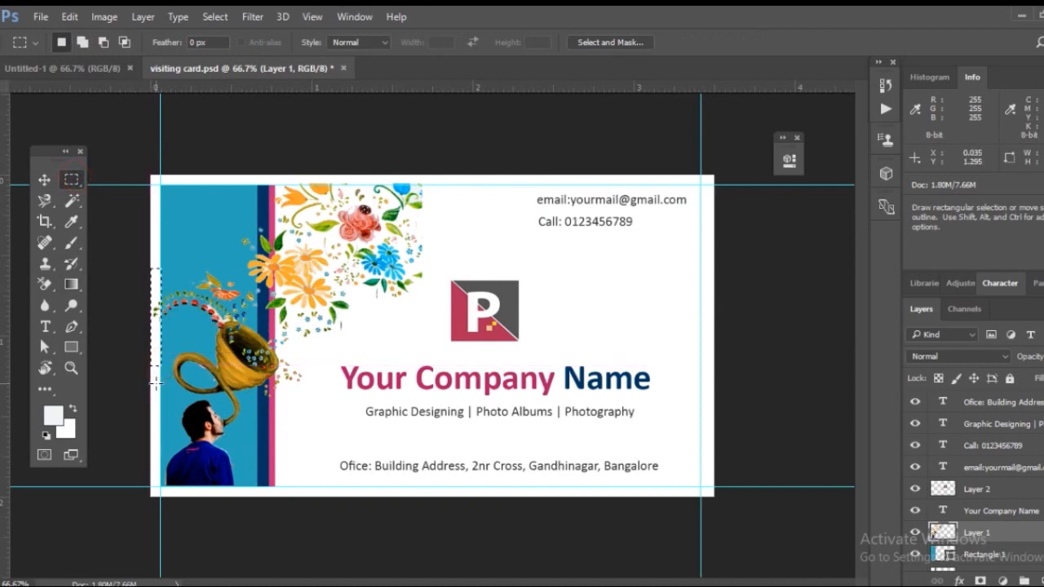
click(175, 395)
click(44, 178)
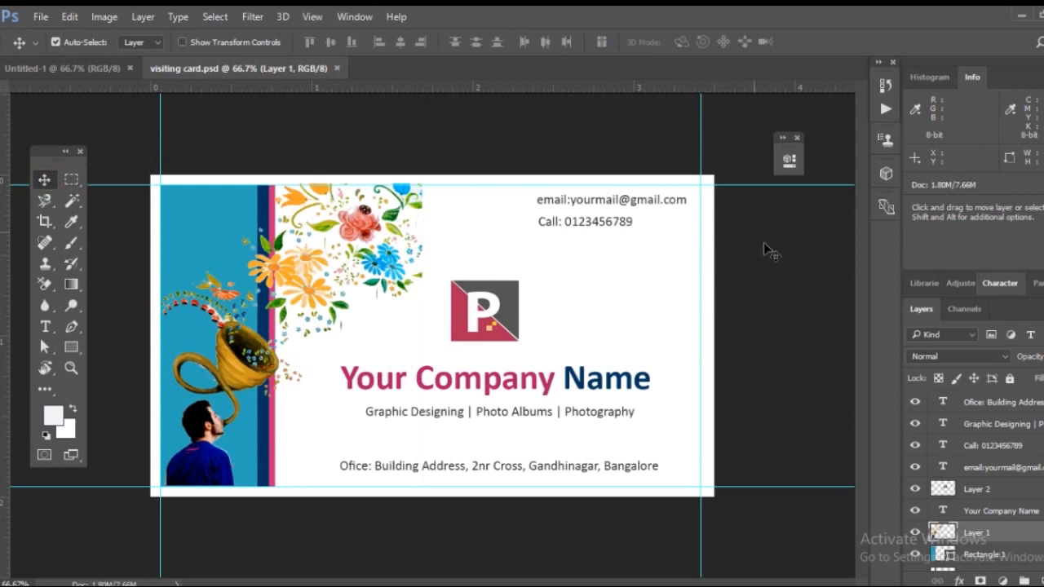
Correct the spelling of "Ofice" to "Office" in the address line
click(45, 326)
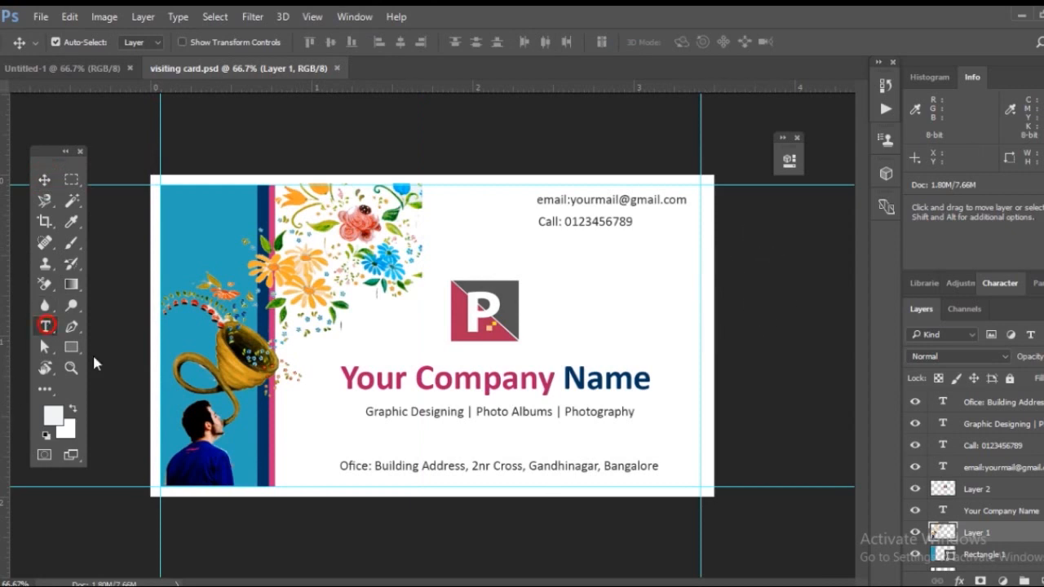
click(349, 465)
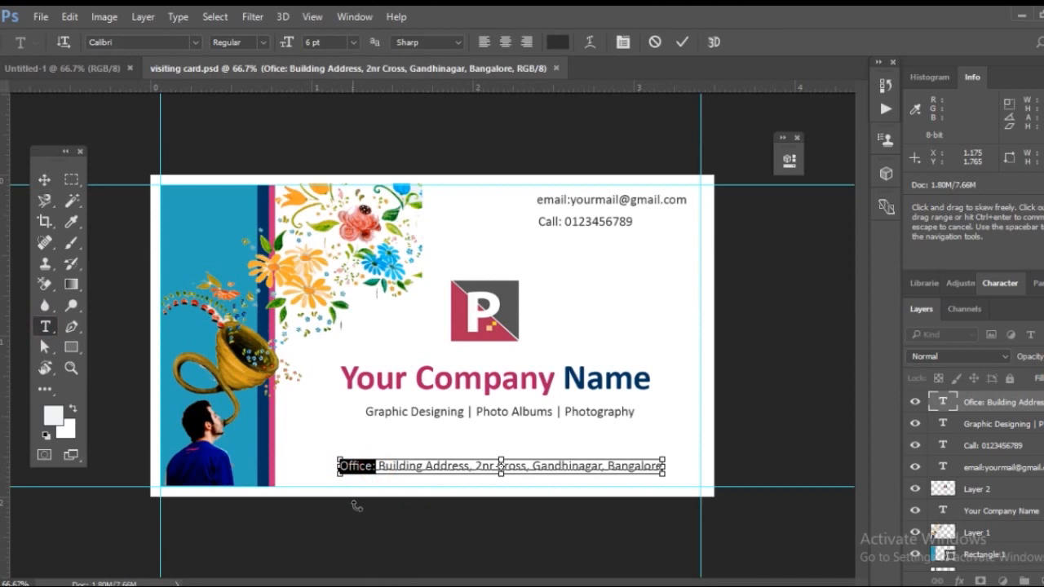
click(43, 185)
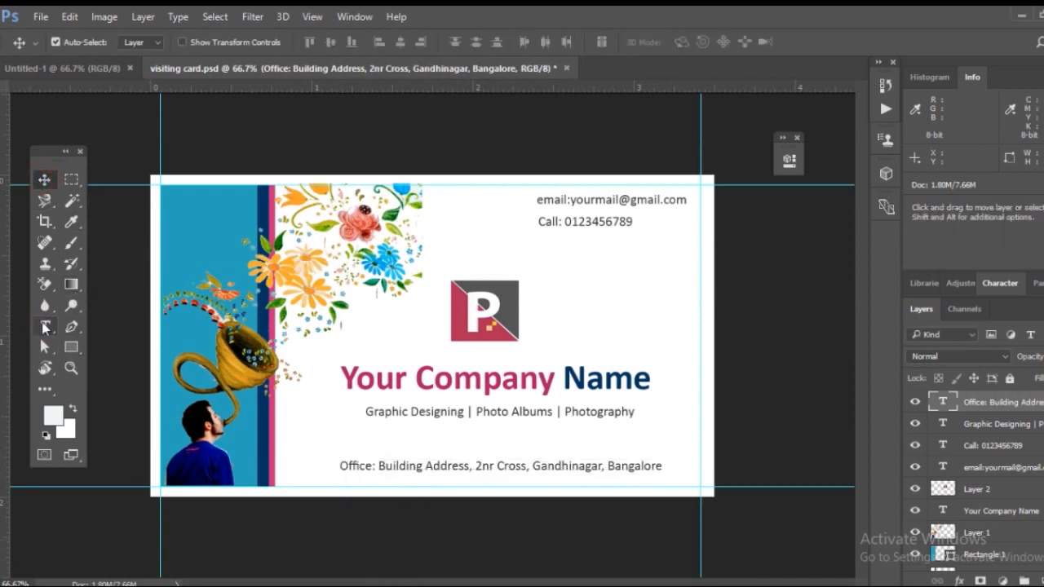
Set the "Office:" label in the address line to Bold
click(45, 327)
click(344, 466)
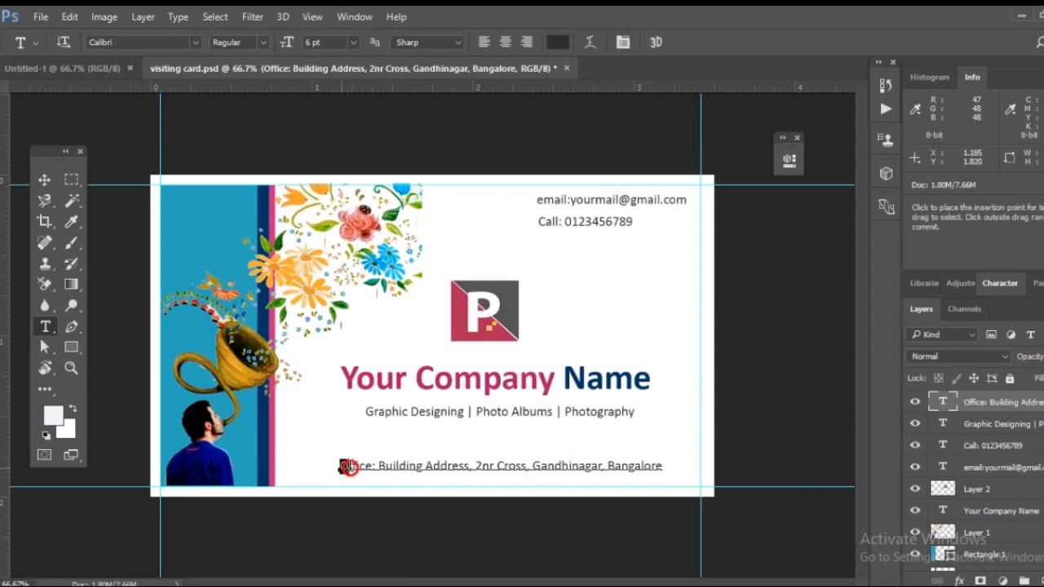
click(266, 43)
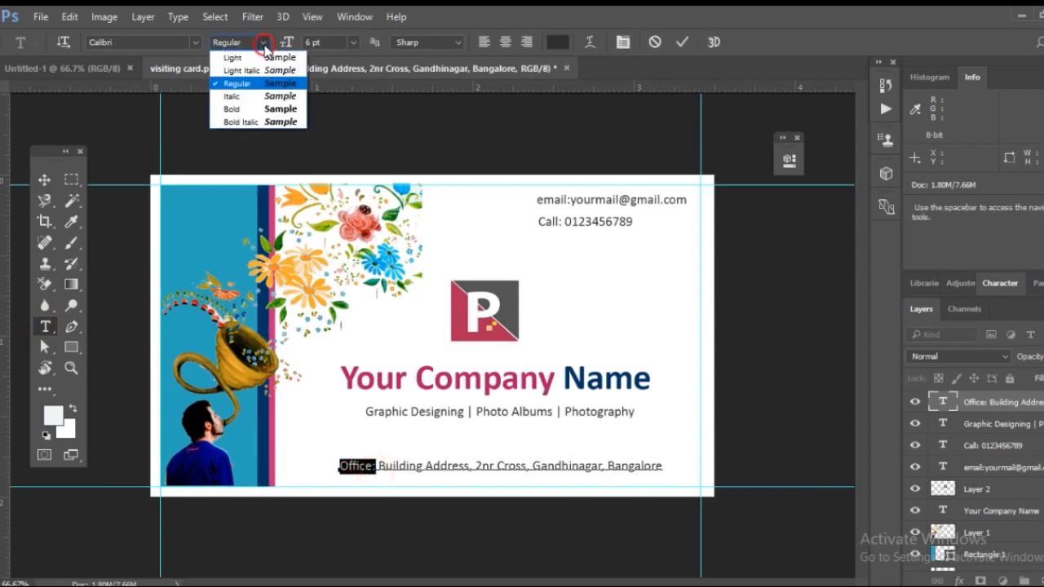
click(246, 106)
click(44, 180)
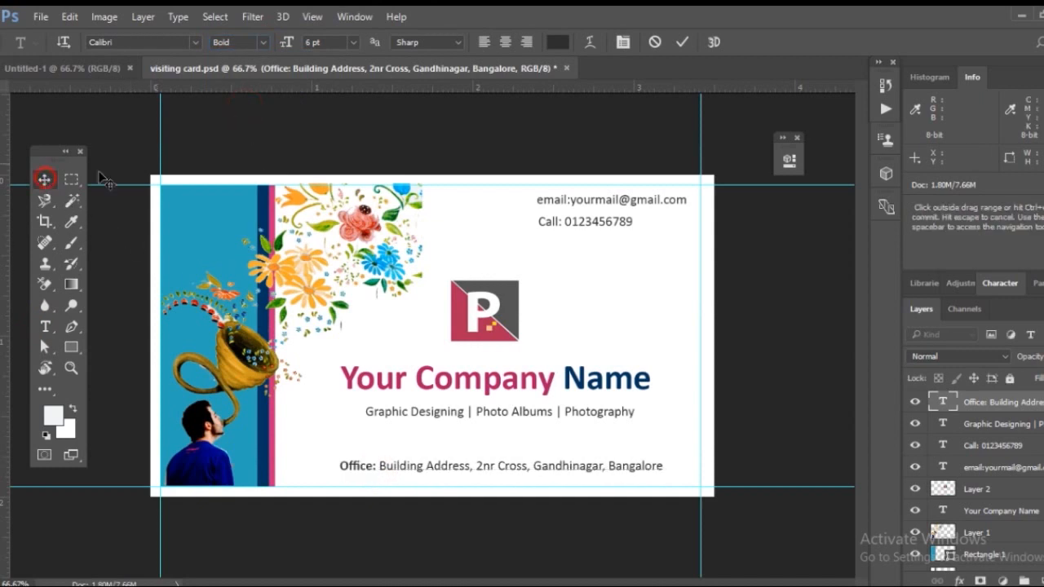
click(317, 113)
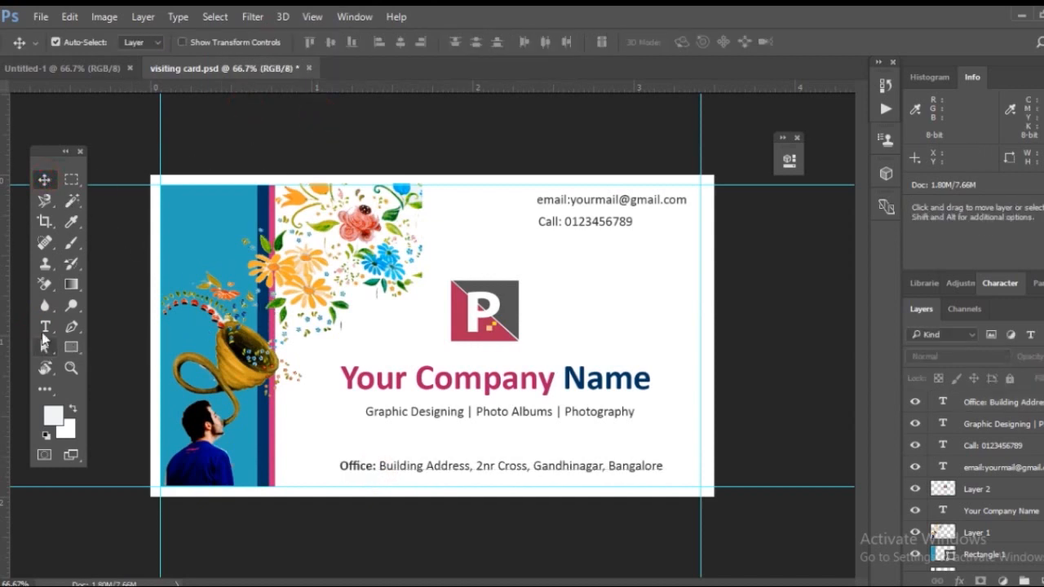
Set the "email:" label in the email line to Bold
click(45, 327)
drag(539, 199, 571, 200)
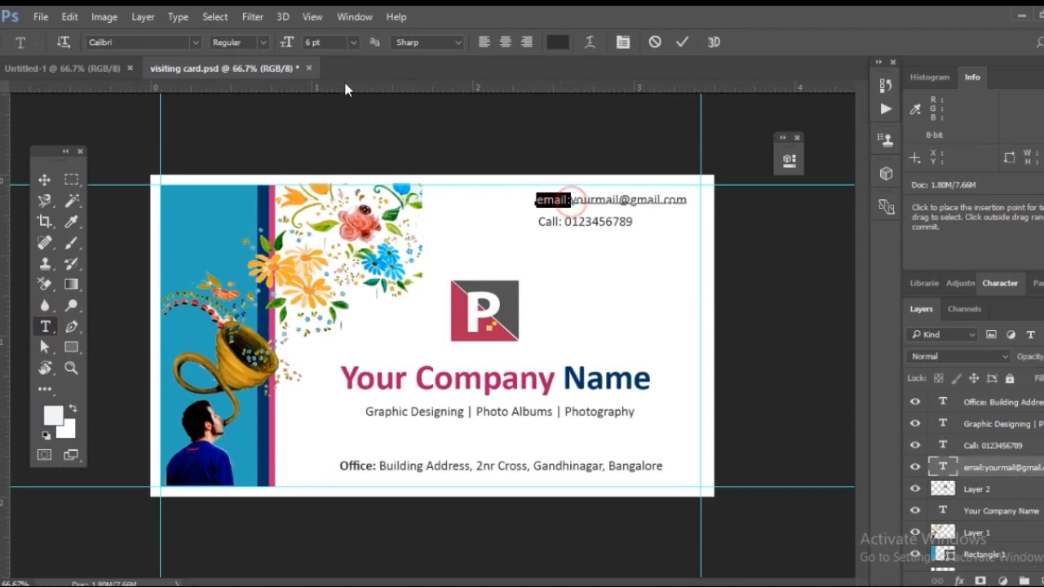
click(264, 41)
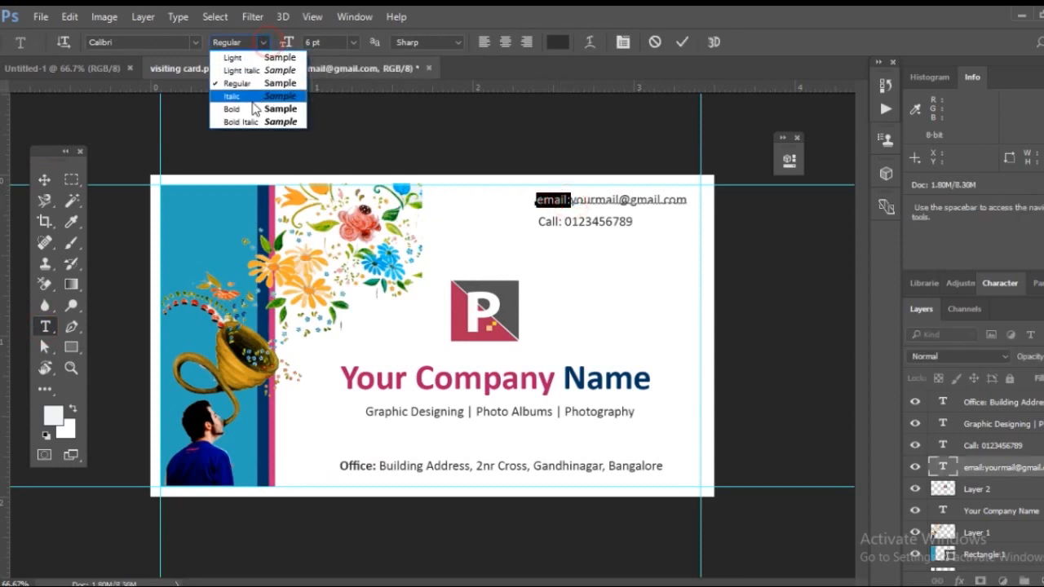
click(250, 105)
click(44, 179)
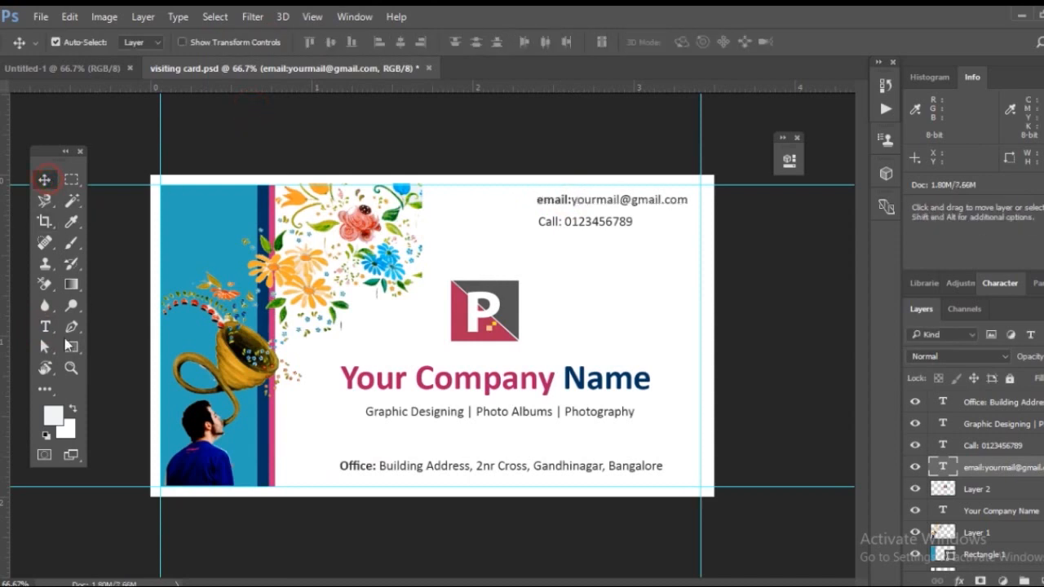
Set the "Call:" label in the phone line to Bold
click(44, 326)
drag(540, 221, 563, 223)
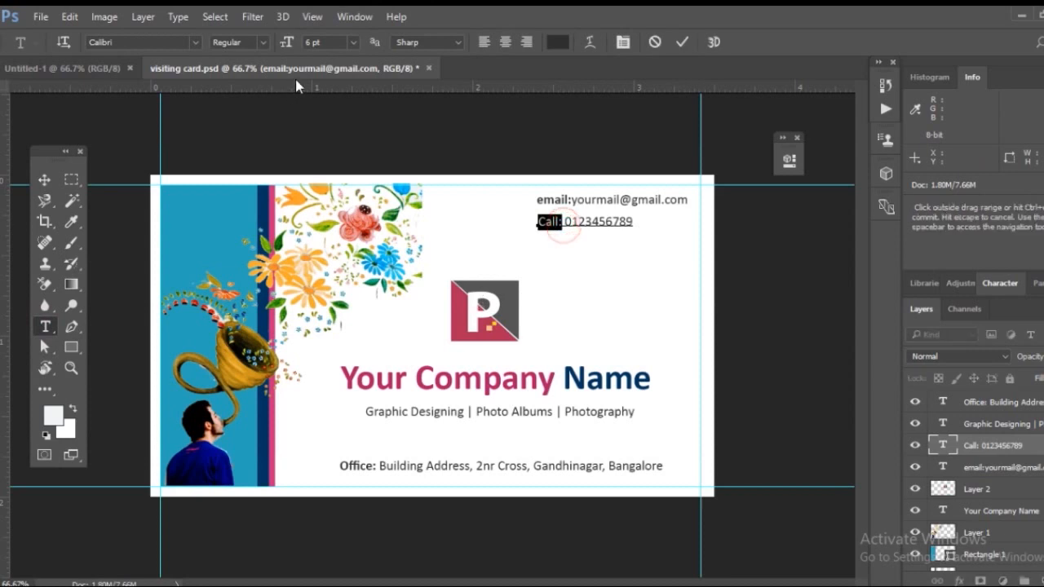
click(261, 41)
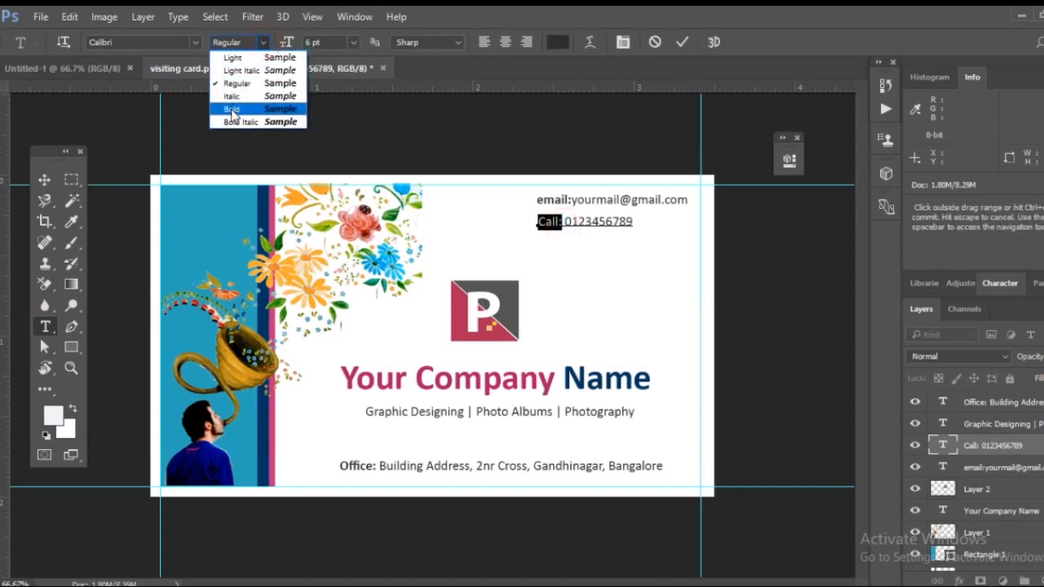
click(233, 109)
click(44, 179)
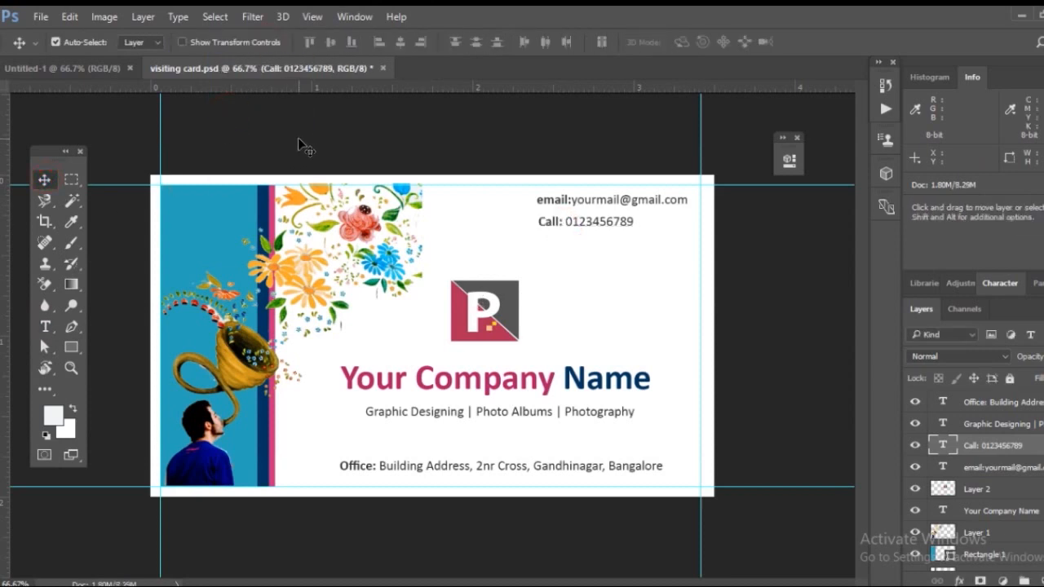
Replace the phone number after "Call:" with a placeholder number that includes the country code
click(46, 326)
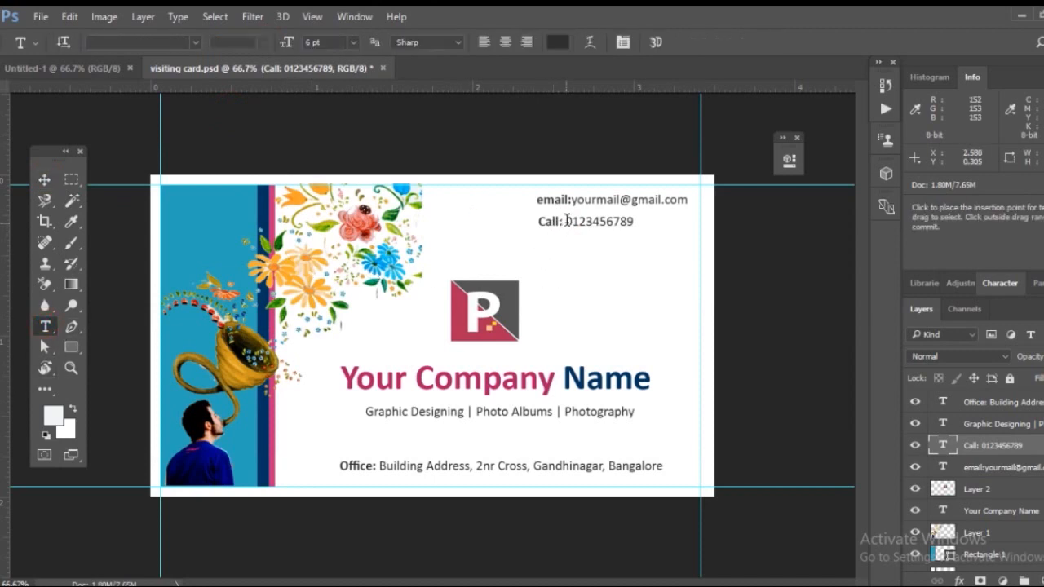
drag(575, 221, 659, 230)
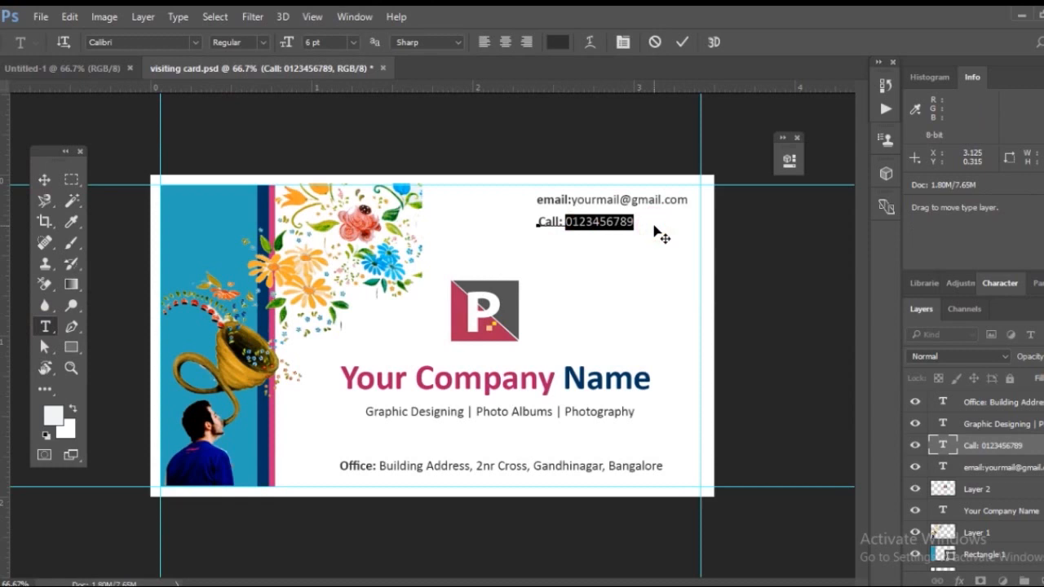
text(+91 9876543210)
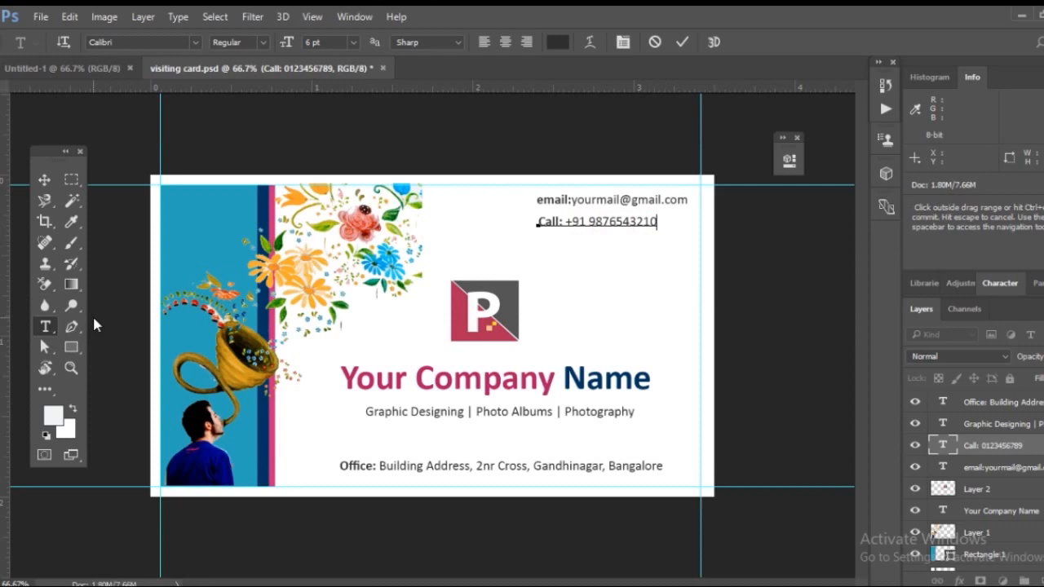
click(45, 182)
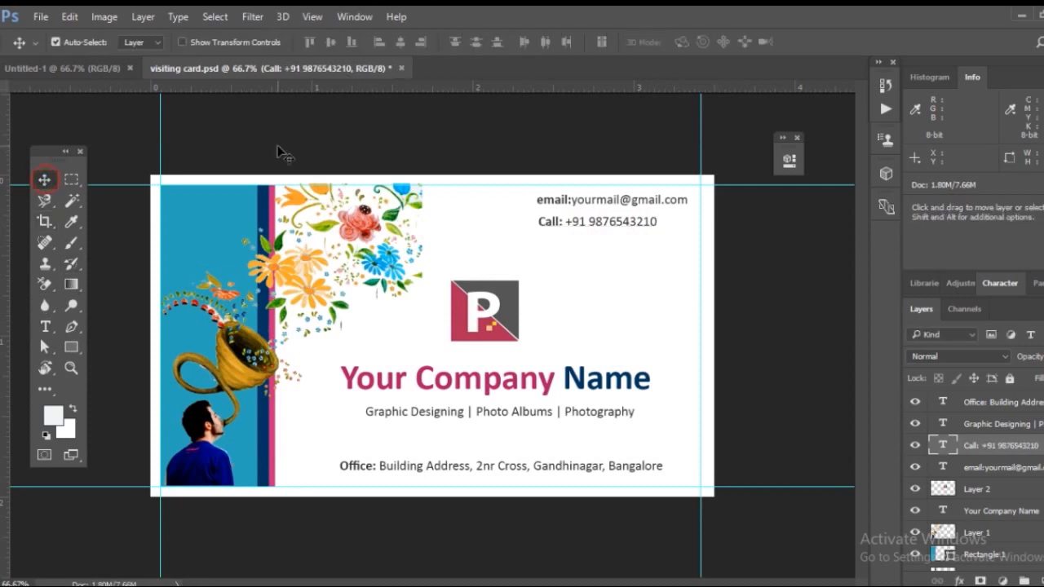
Try a Channel Mixer adjustment layer above all layers with Red at +166% and Green slightly raised, and delete the adjustment layer
click(1008, 403)
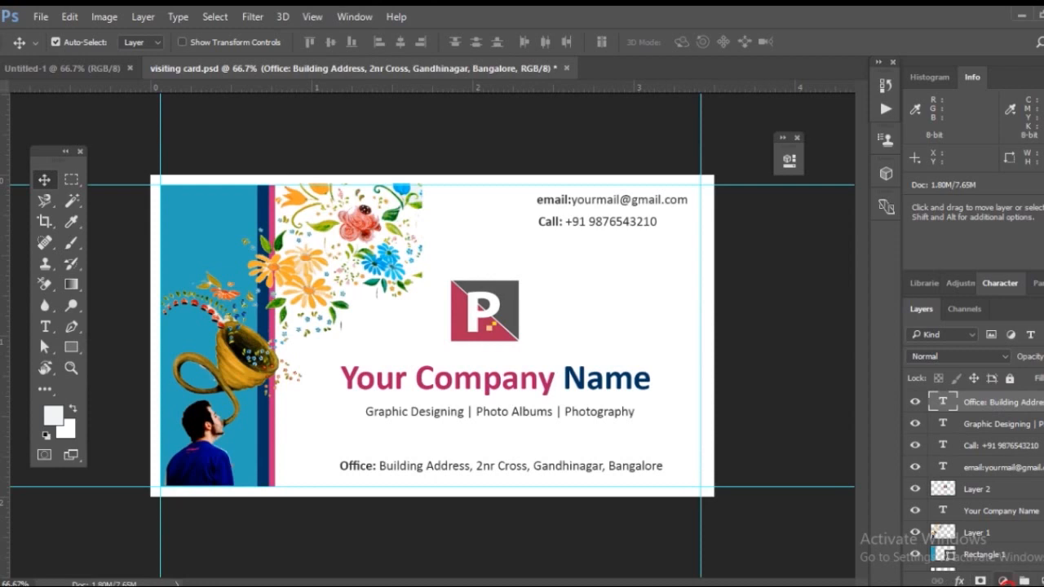
click(1006, 581)
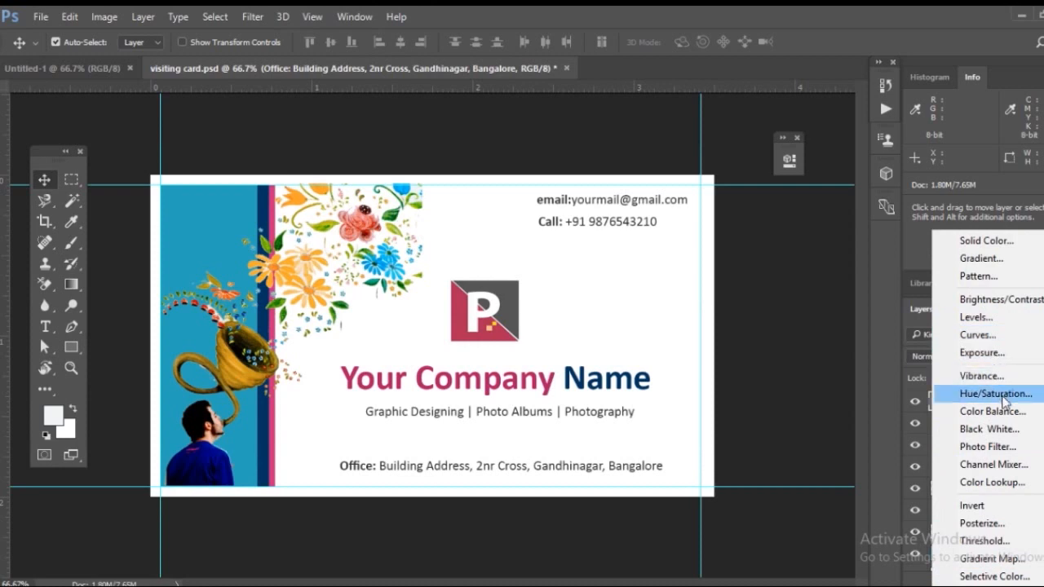
click(1000, 464)
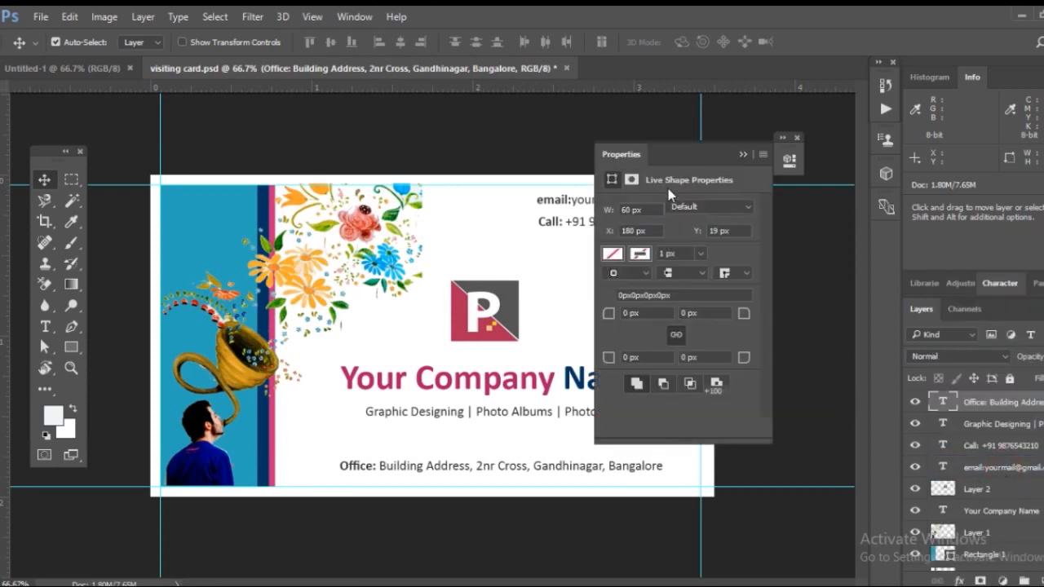
drag(687, 154, 883, 132)
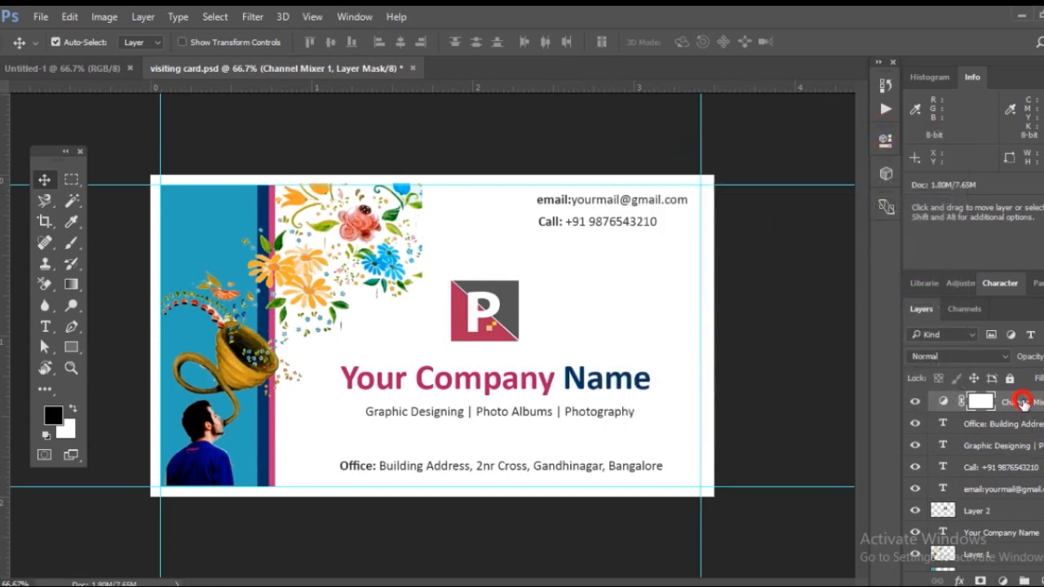
double_click(1022, 401)
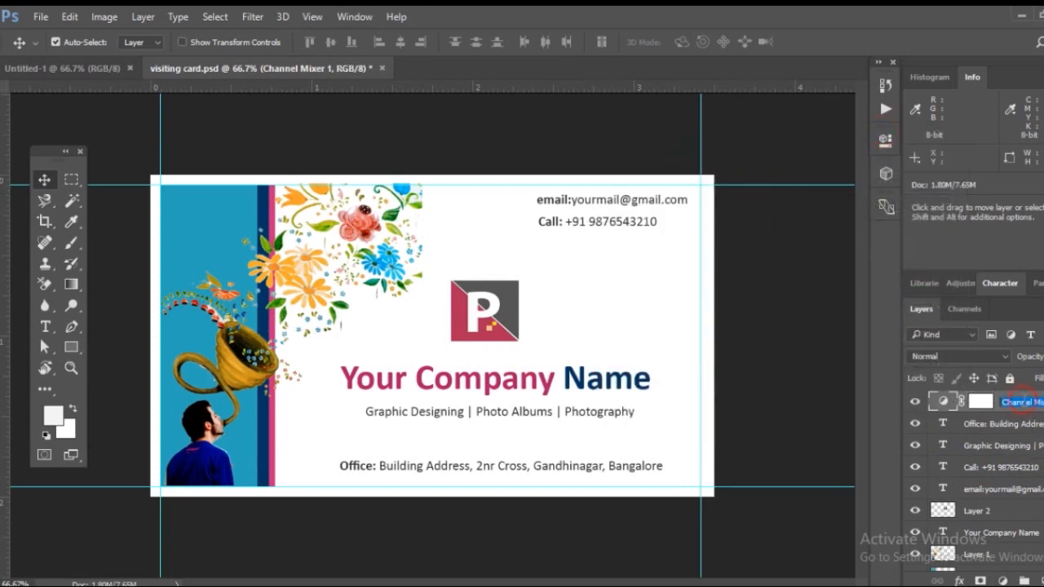
double_click(946, 404)
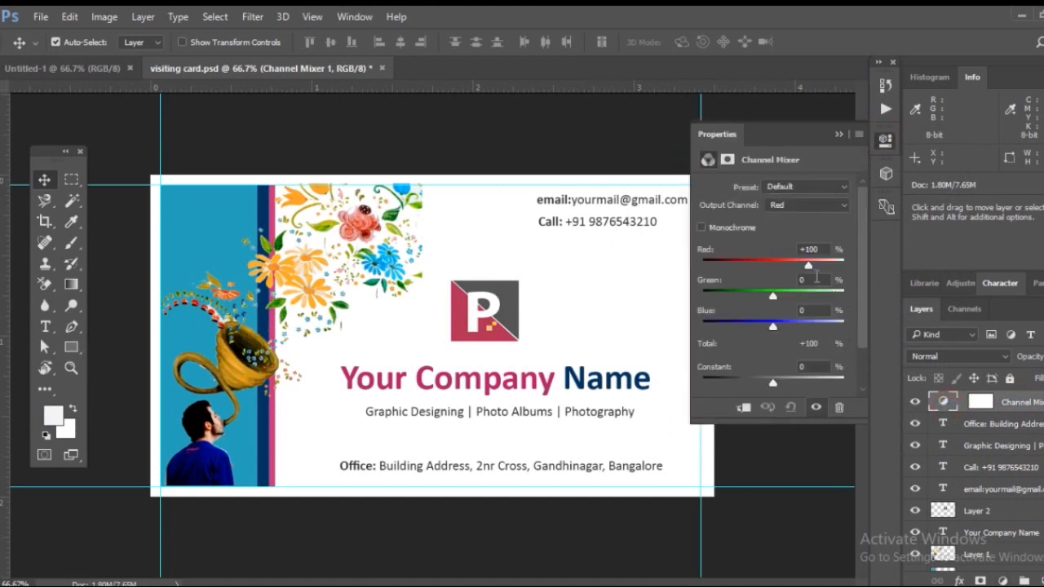
drag(809, 269, 832, 262)
mouse_move(774, 298)
mouse_down()
mouse_move(755, 298)
mouse_move(832, 298)
mouse_move(767, 299)
mouse_move(803, 300)
mouse_move(785, 302)
mouse_up()
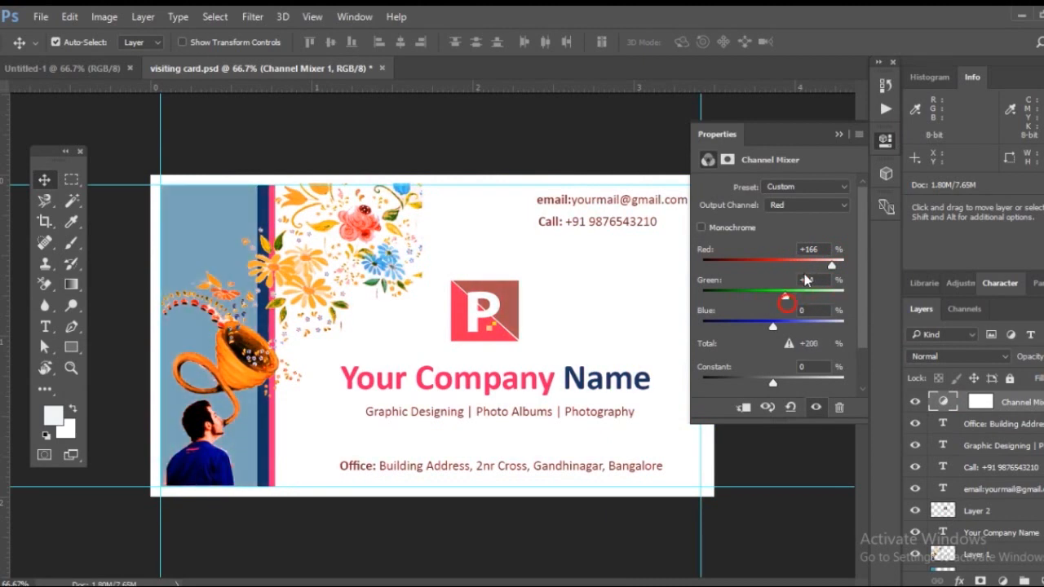
click(839, 407)
click(414, 232)
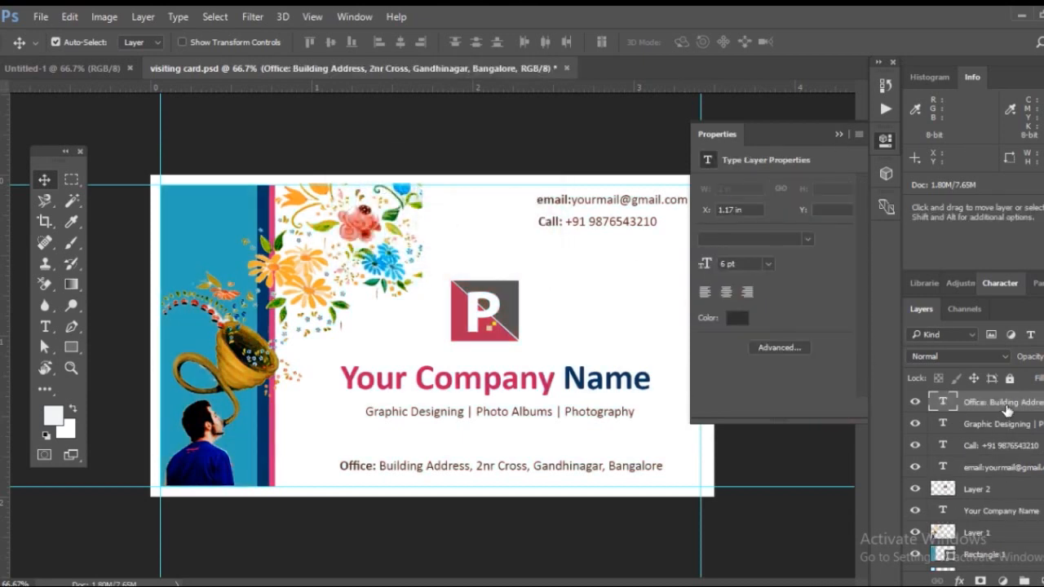
Try a Color Lookup adjustment layer above all layers, testing the 3DLUT files 2Strip.look and 3Strip.look
click(1003, 581)
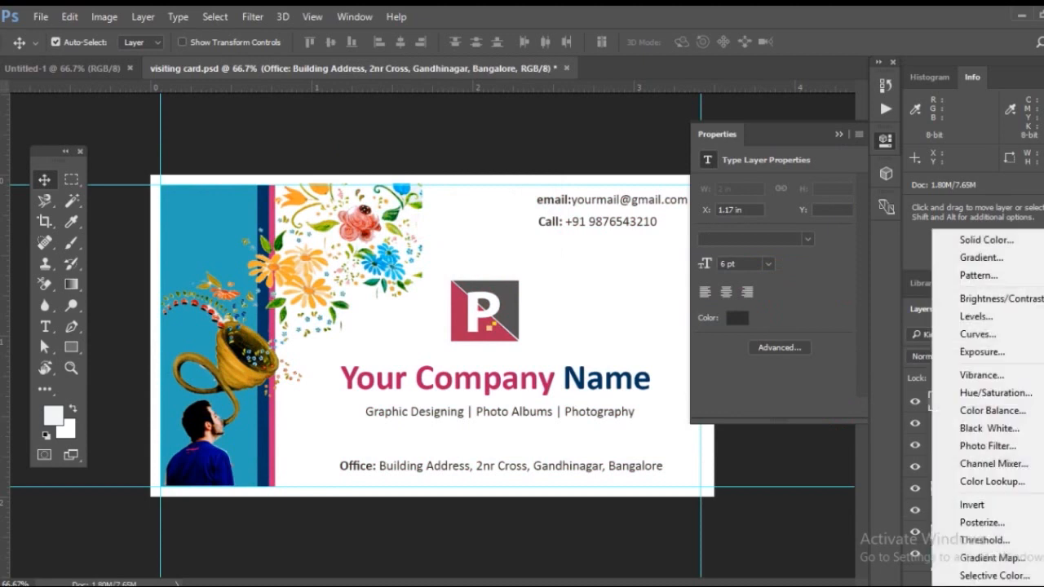
click(999, 482)
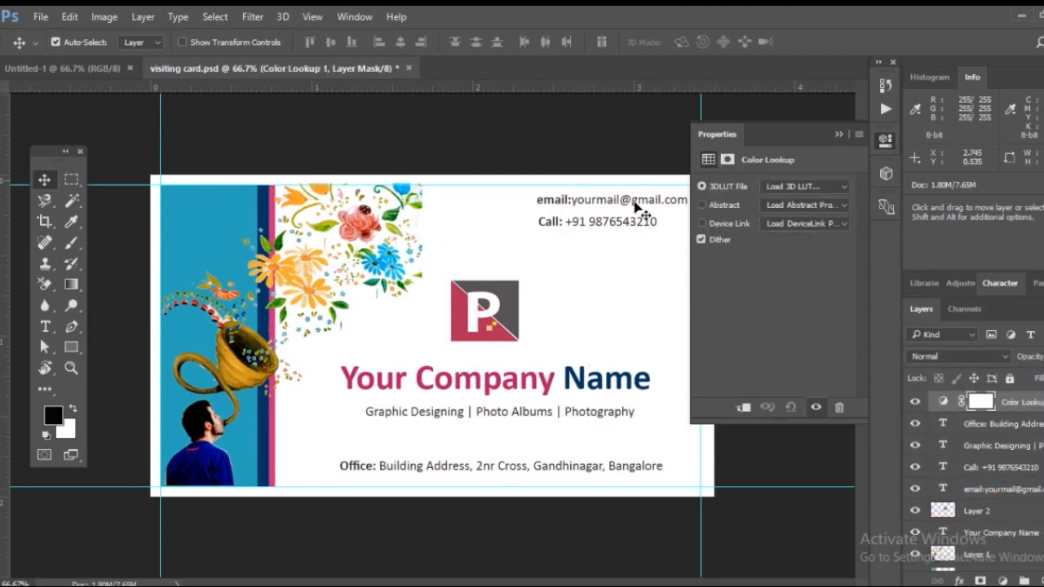
click(803, 187)
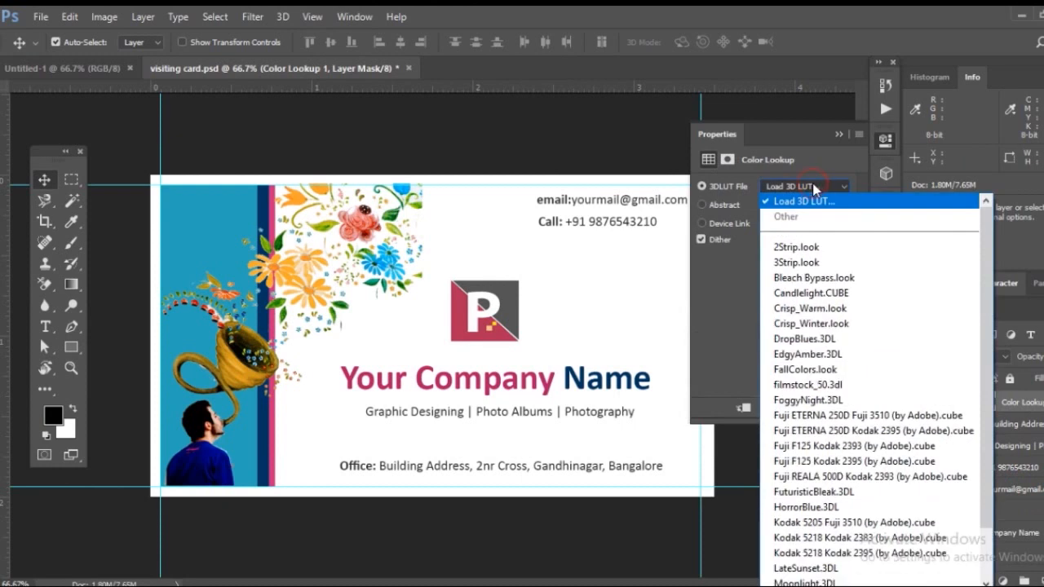
click(811, 246)
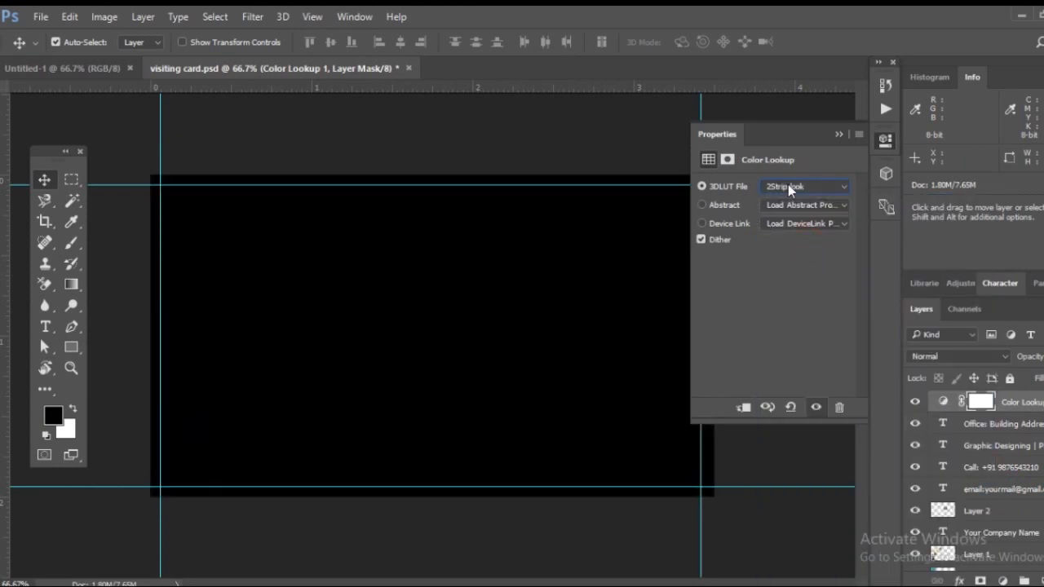
click(789, 188)
click(825, 217)
click(808, 188)
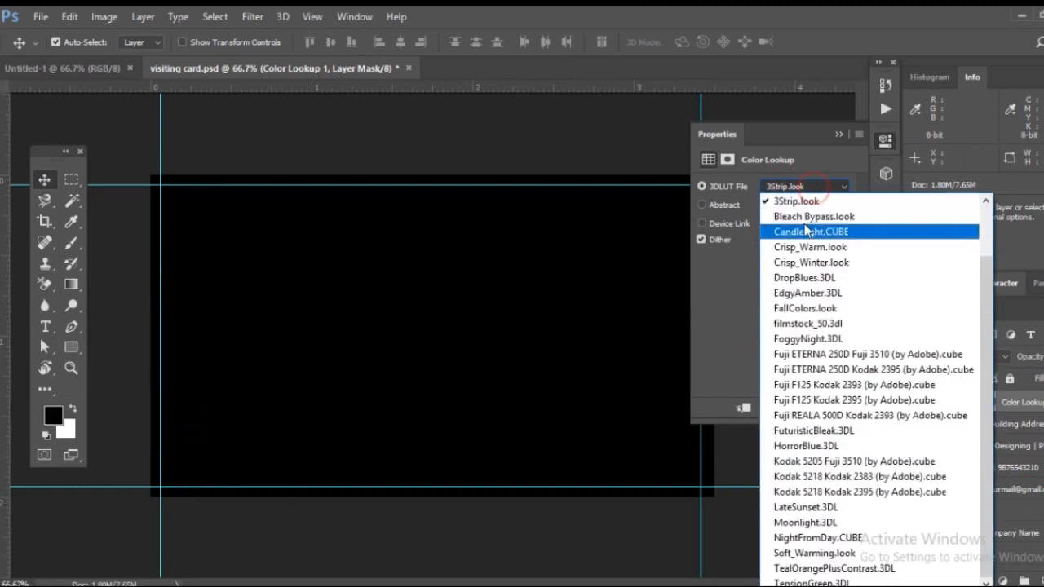
click(804, 227)
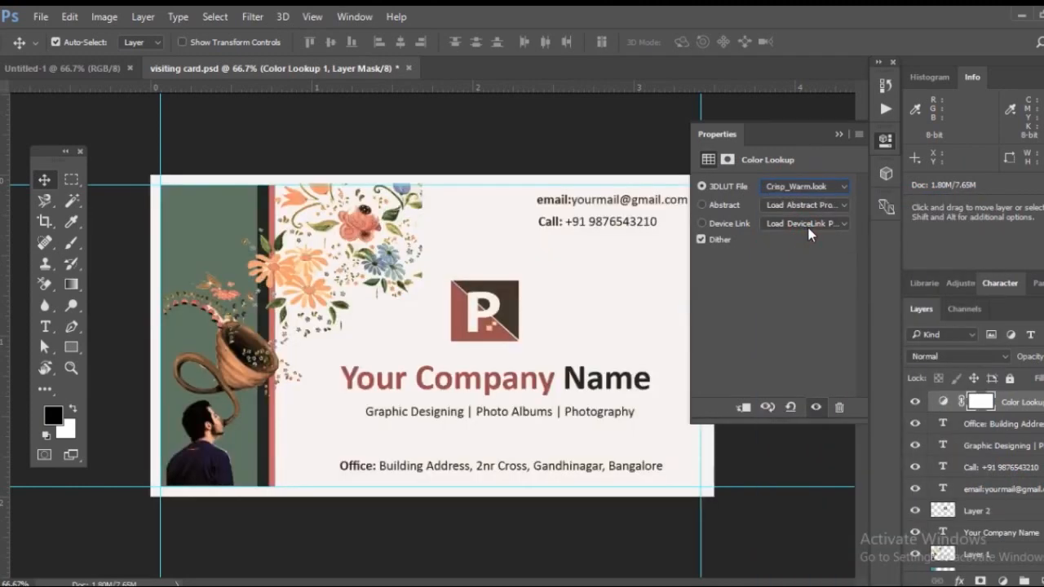
Try further 3DLUT files such as Candlelight.CUBE, EdgyAmber.3DL and the Fuji looks, and delete the Color Lookup layer
key(Up)
key(Down)
key(Down)
key(Down)
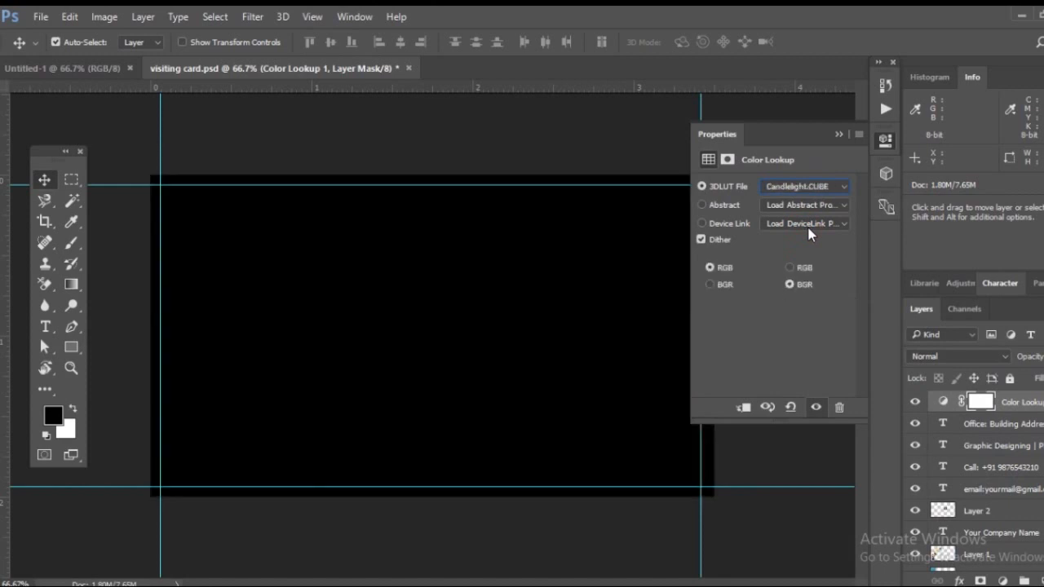
key(Down)
key(Down)
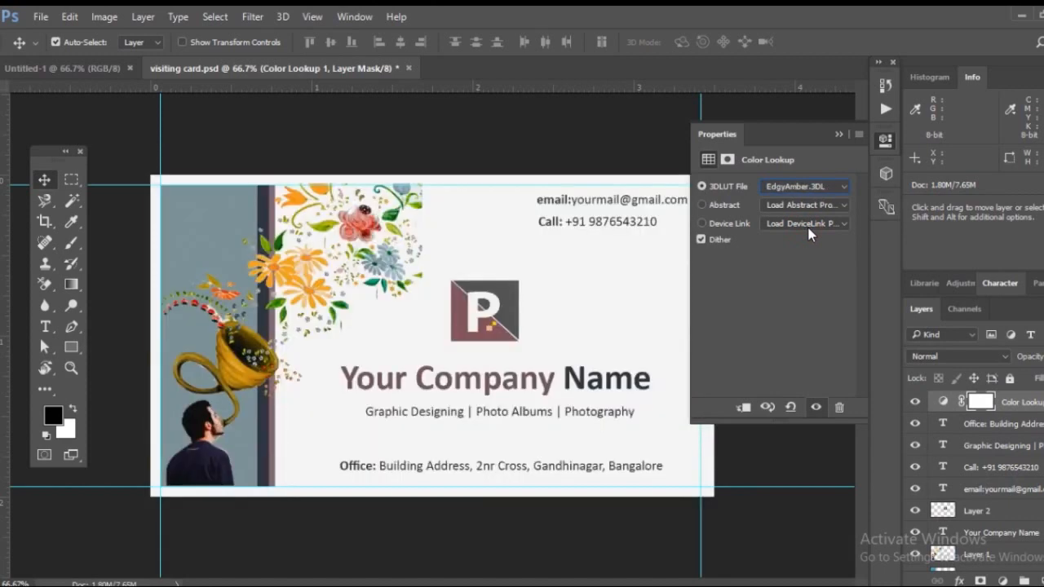
key(Down)
key(Down)
key(Down)
key(Down)
key(Down)
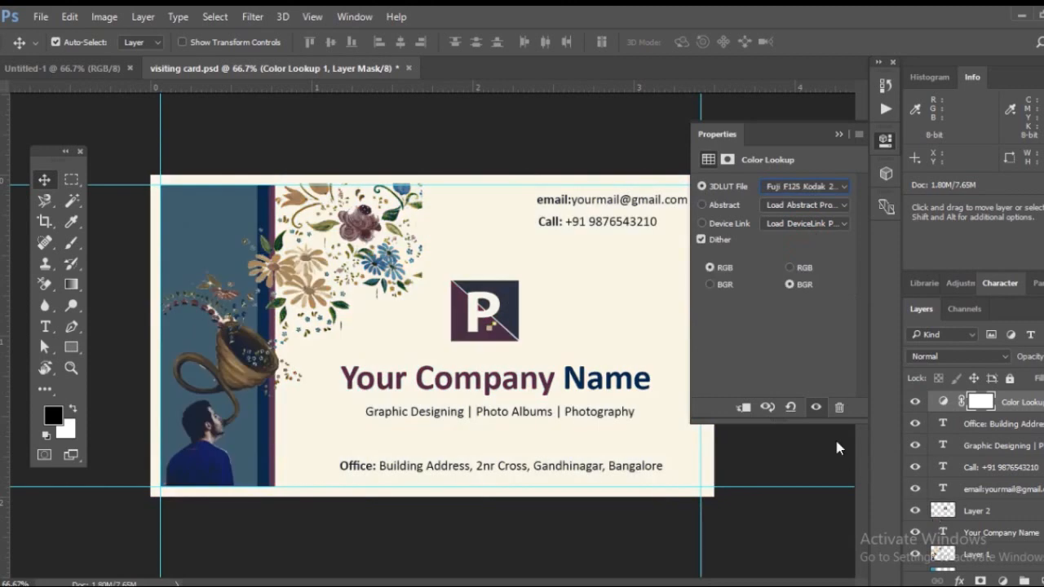
key(Up)
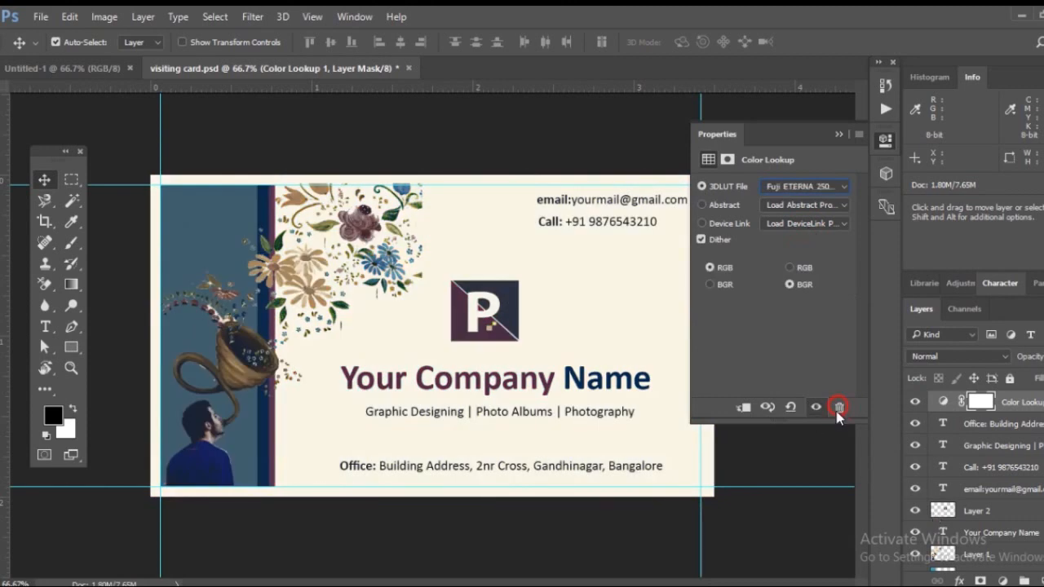
click(797, 161)
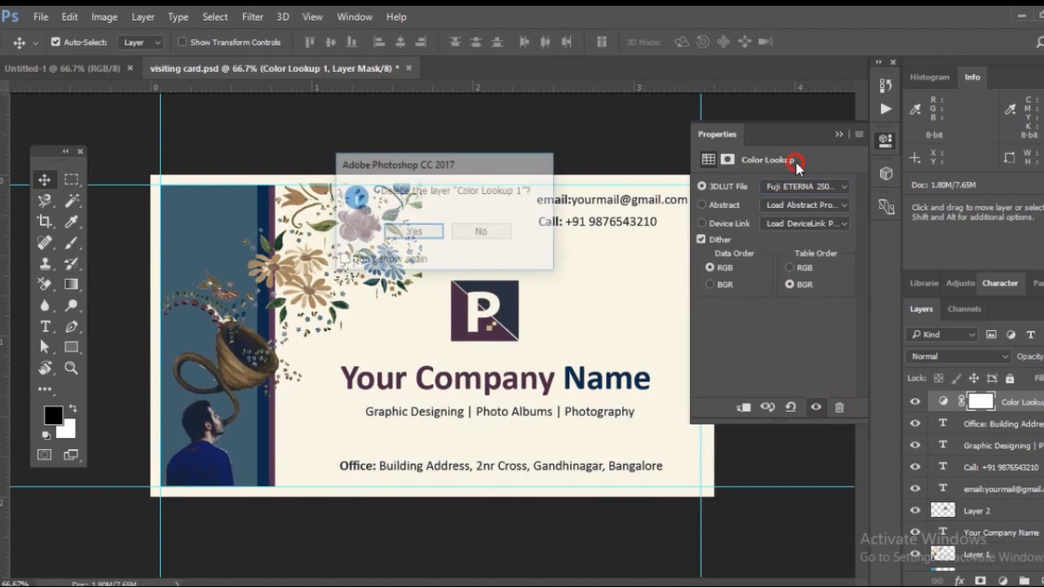
click(414, 233)
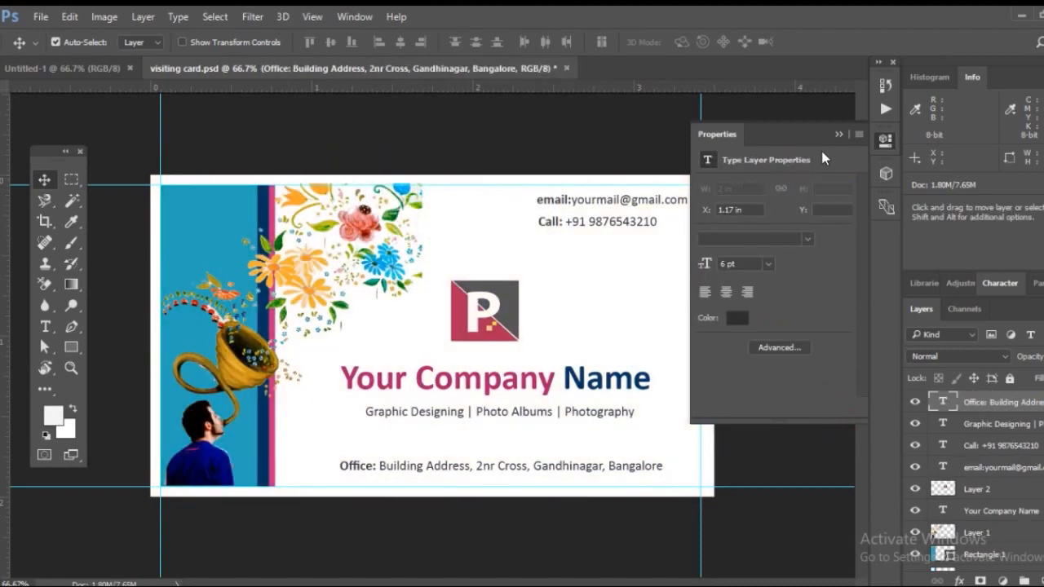
Deselect all layers and hide the guides on the card
click(833, 134)
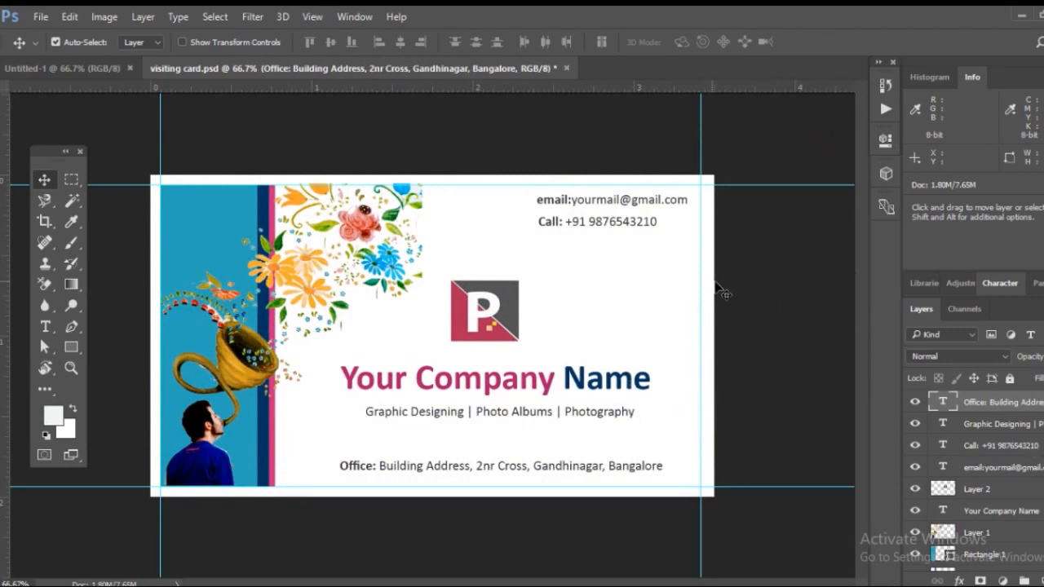
click(320, 156)
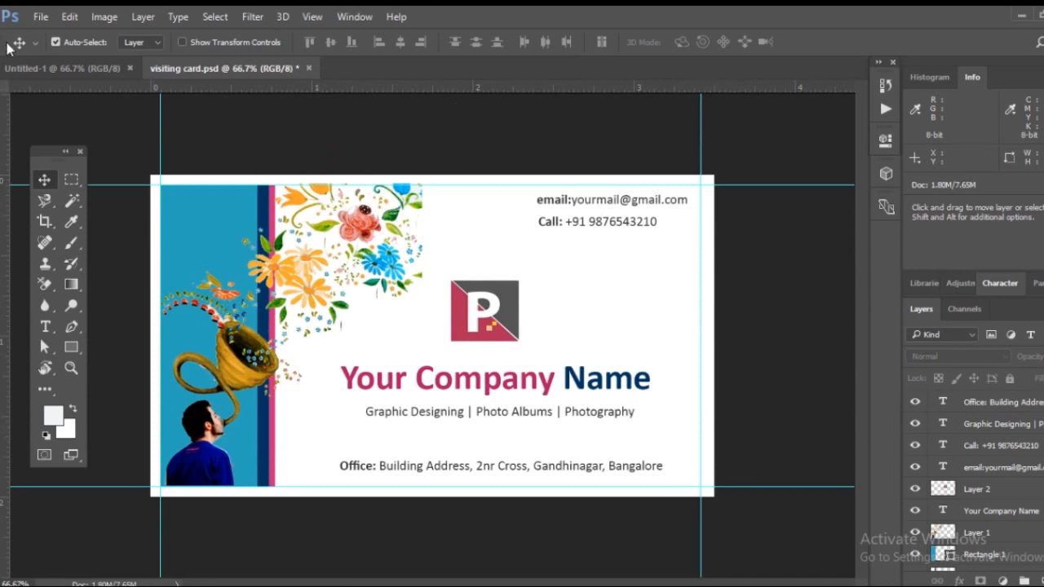
key(ctrl+semicolon)
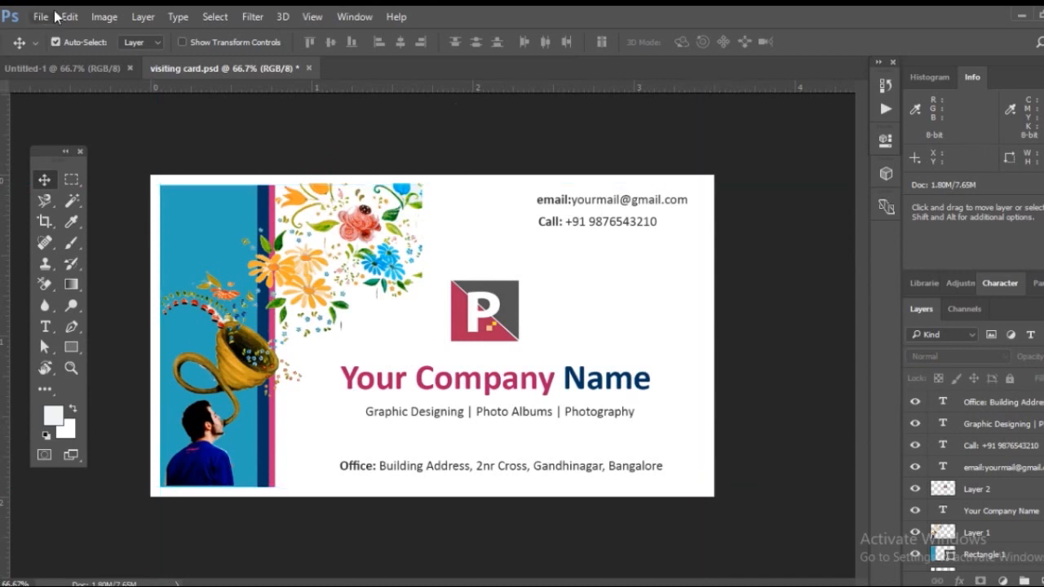
Preview the finished card in the full-screen modes at two zoom levels and return to the standard screen mode
key(f)
key(f)
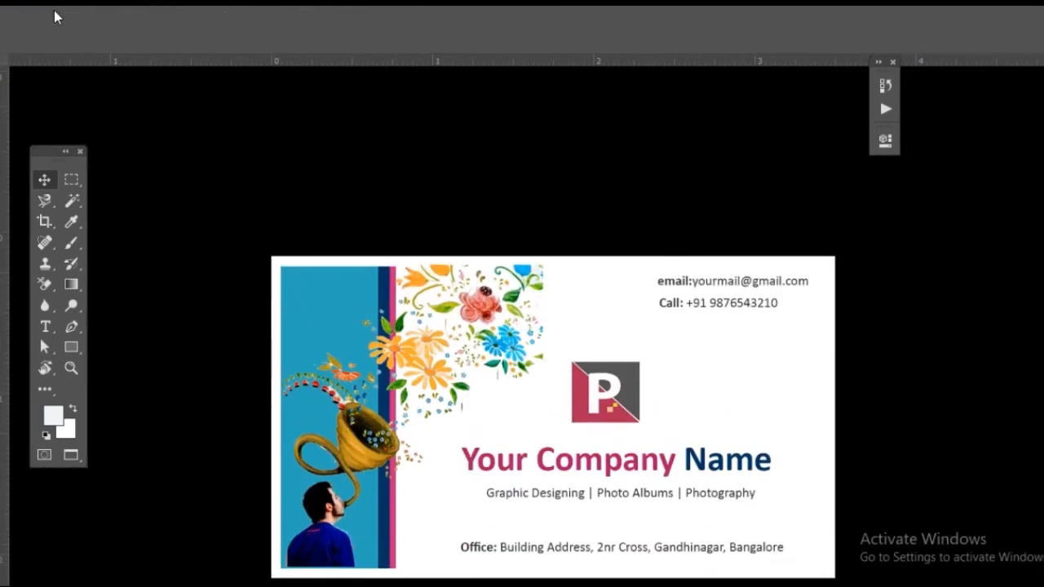
key(ctrl+plus)
key(f)
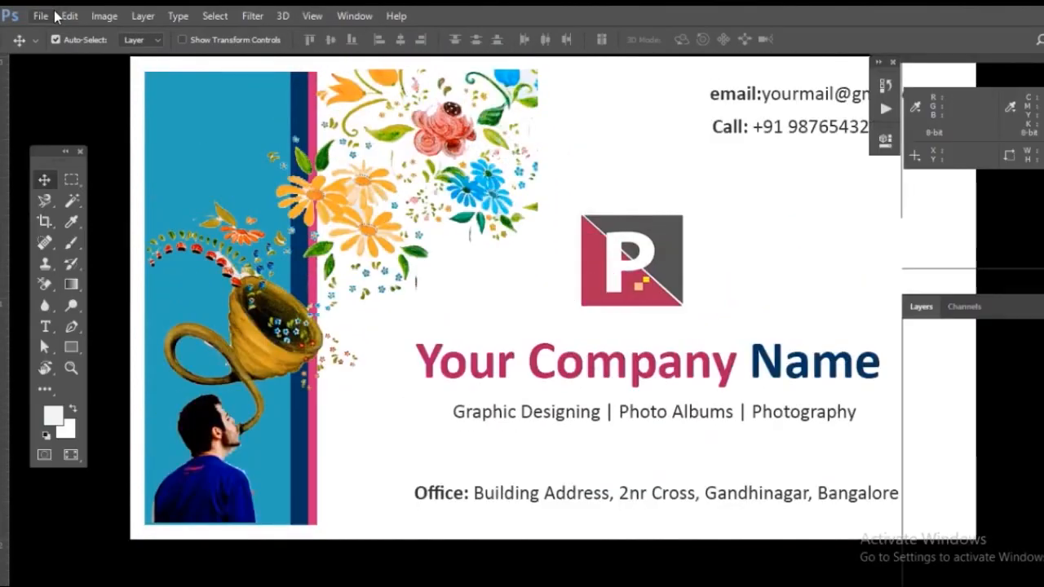
key(f)
key(f)
key(f)
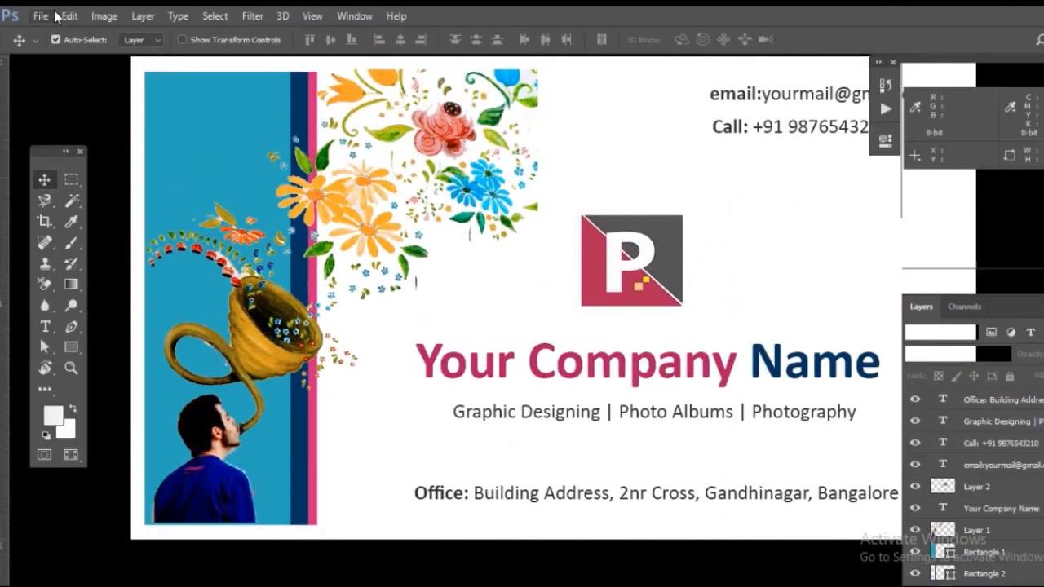
key(ctrl+minus)
key(f)
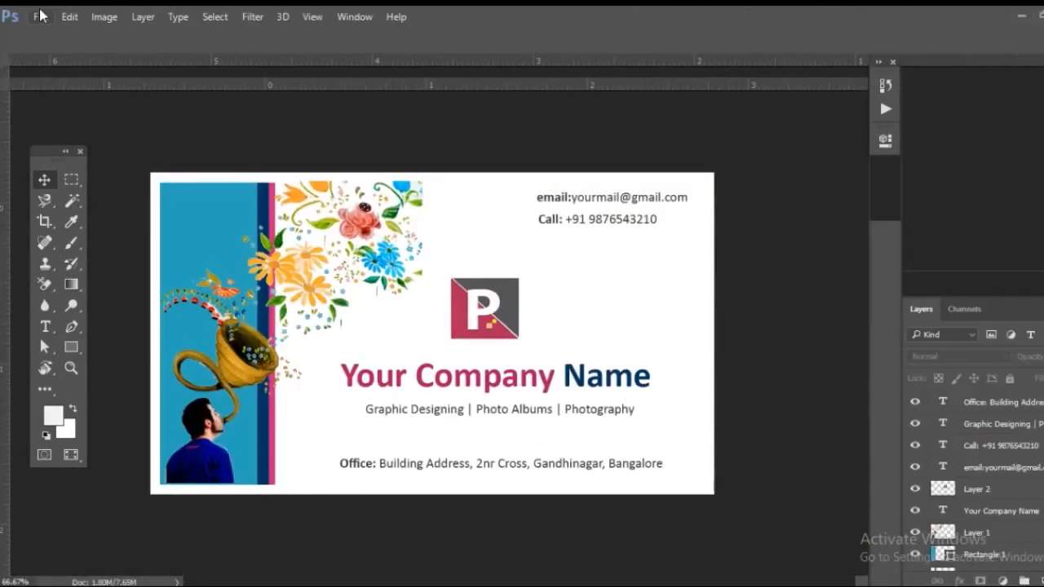
Save a JPEG copy of the card as visiting card.jpg in the online course folder
click(40, 16)
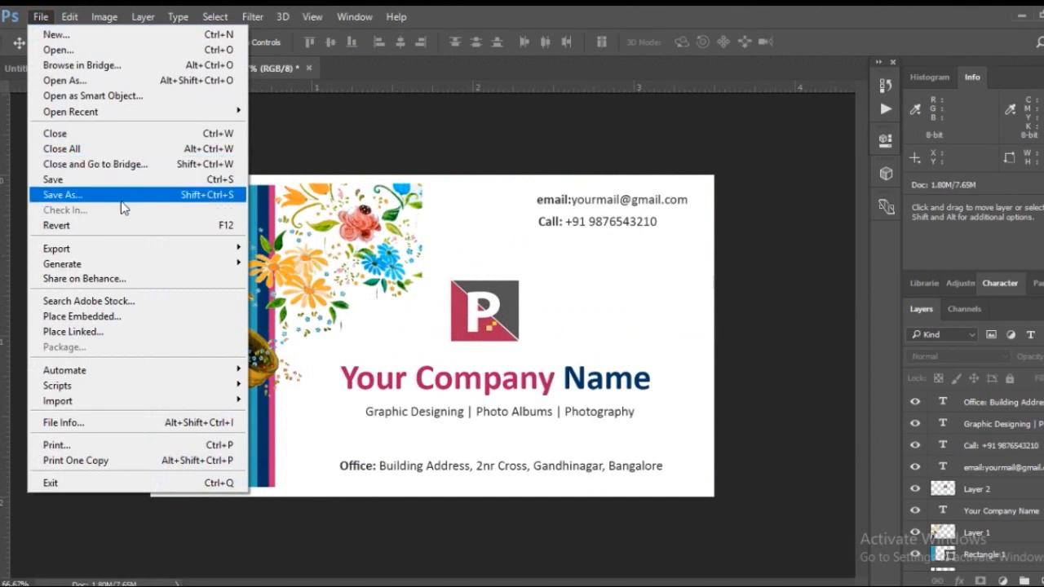
click(95, 195)
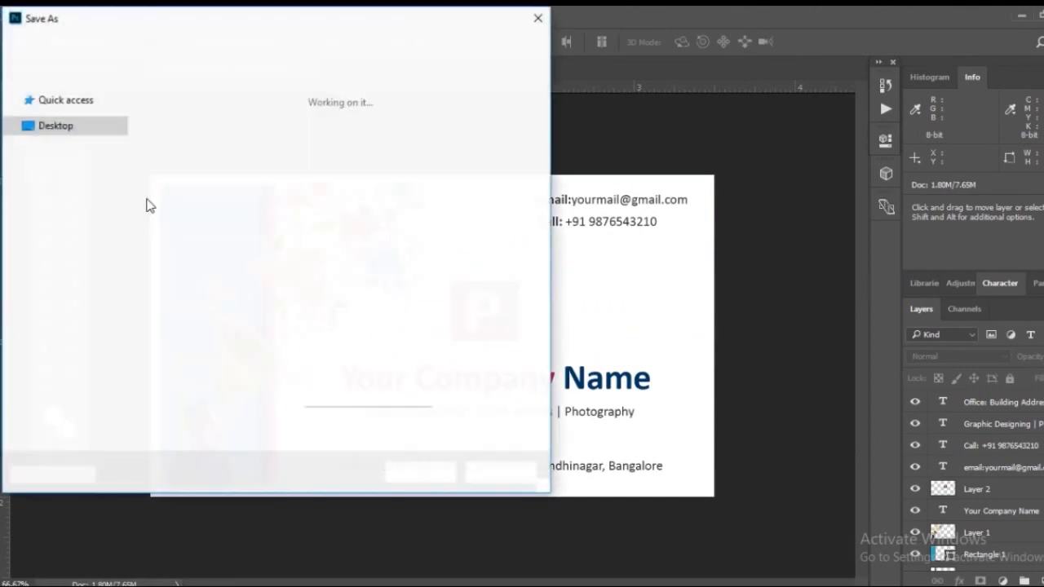
click(226, 331)
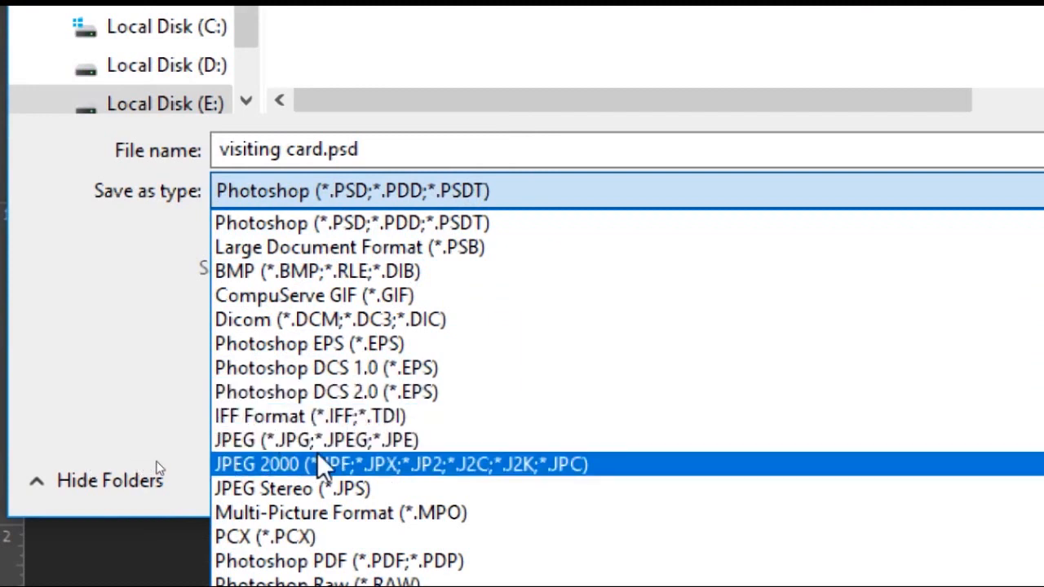
click(296, 440)
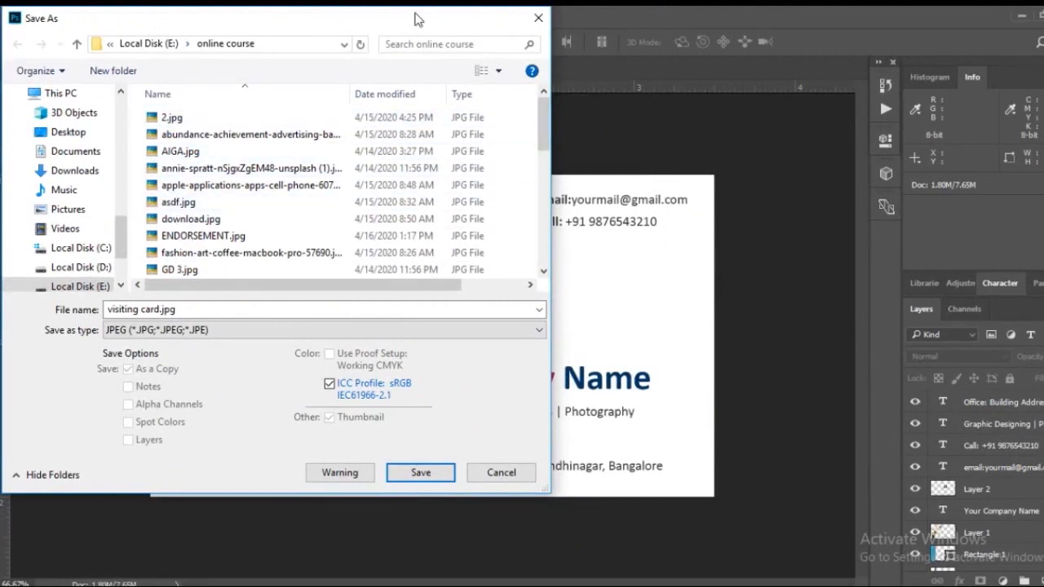
click(419, 474)
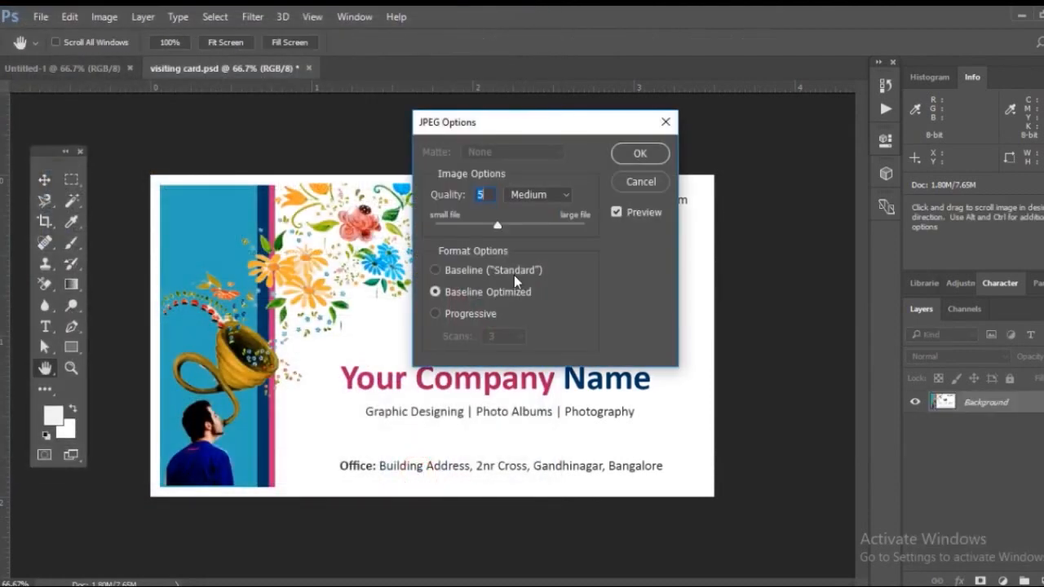
Set the JPEG quality to Maximum (10) with the Baseline Optimized format and finish the export
click(552, 195)
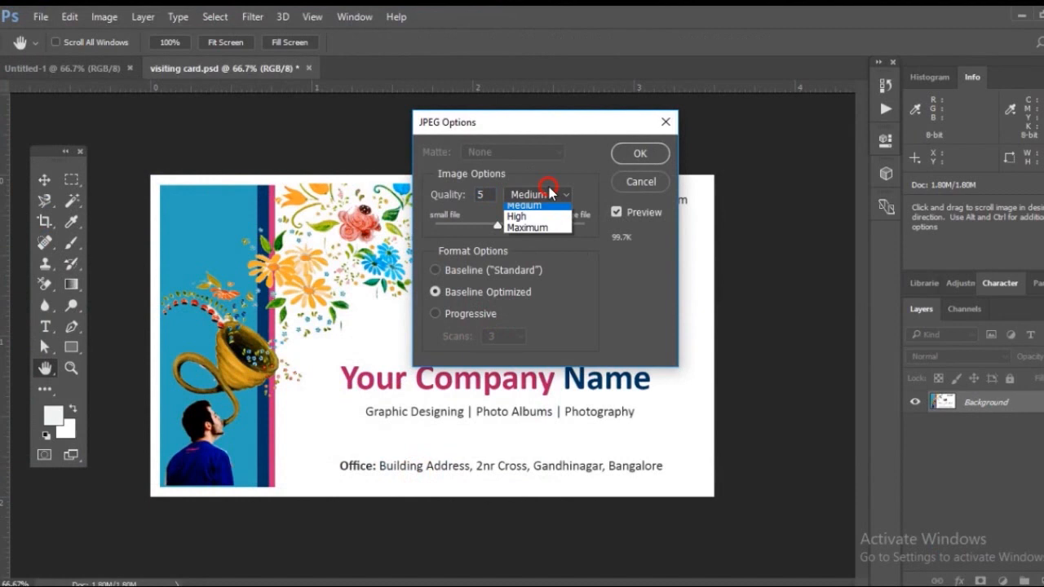
click(527, 247)
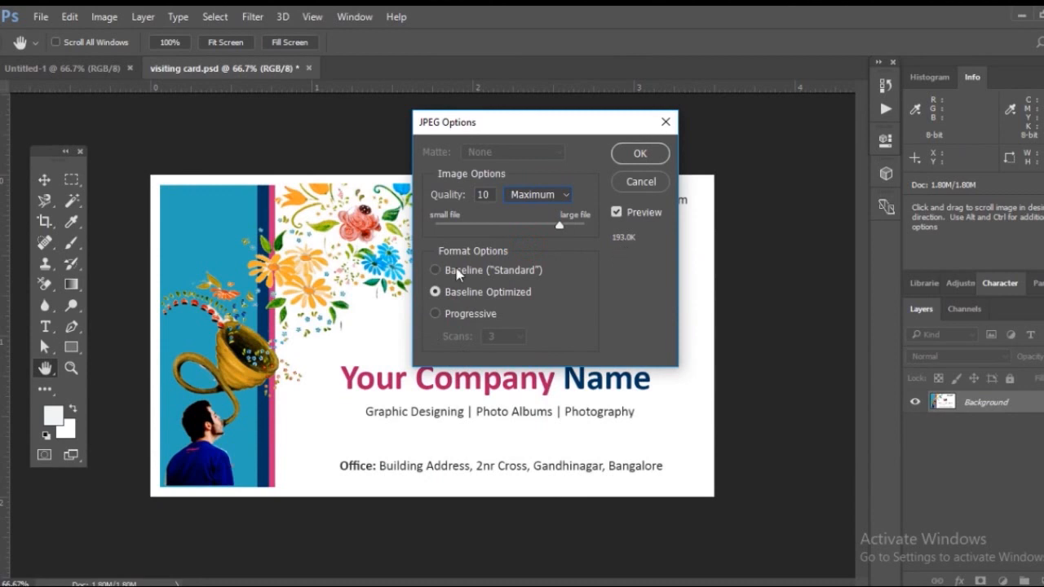
click(435, 270)
click(436, 314)
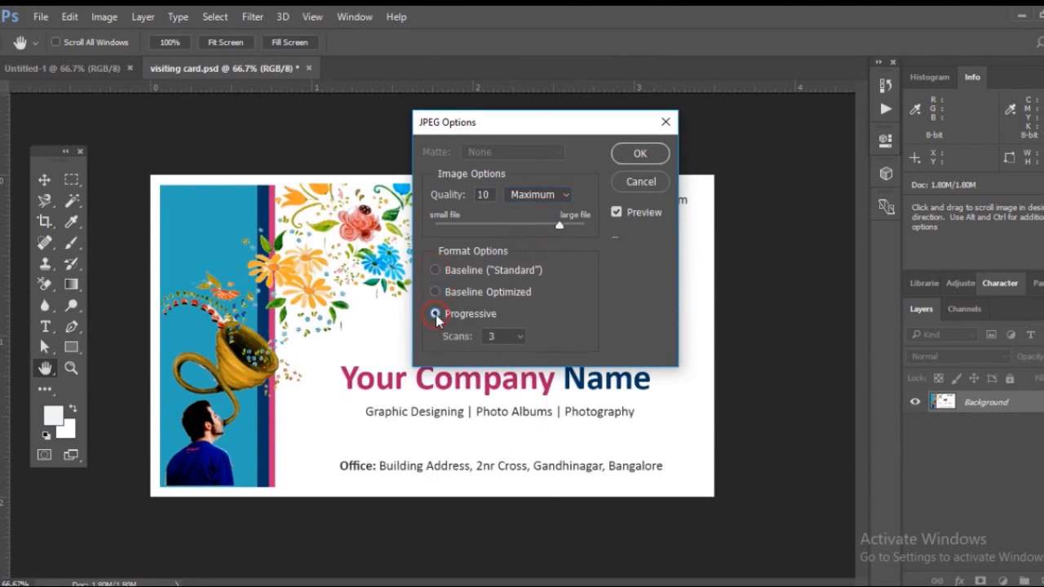
click(437, 292)
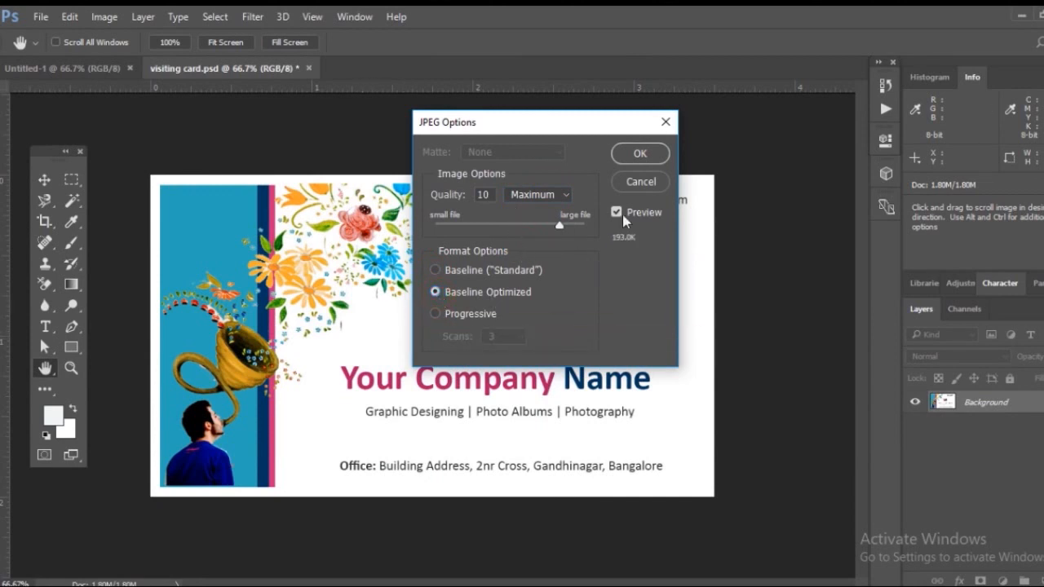
click(628, 154)
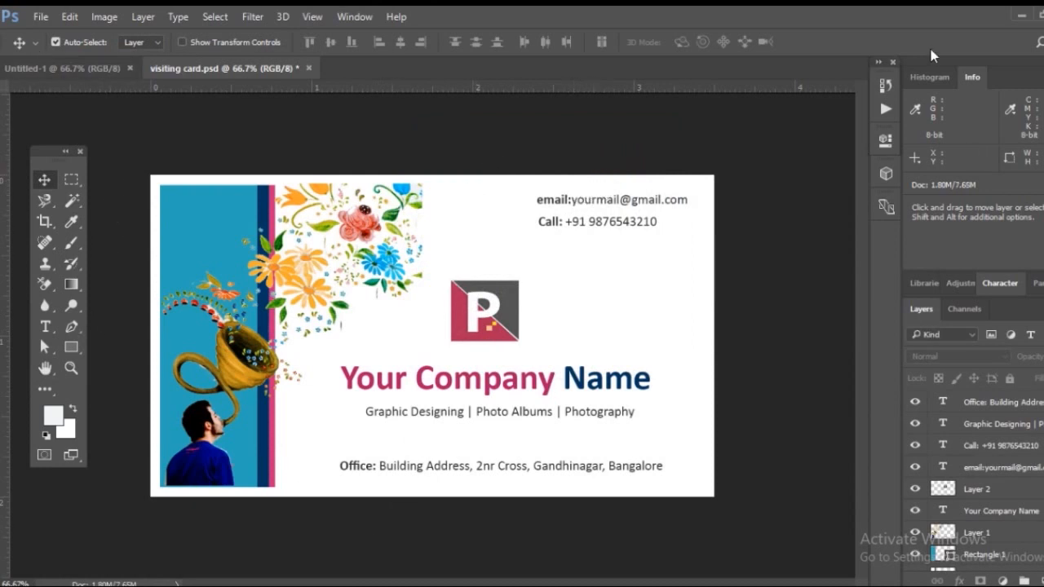
Switch to File Explorer and open visiting card.jpg from the online course folder on Local Disk (E:) to check it
click(1021, 16)
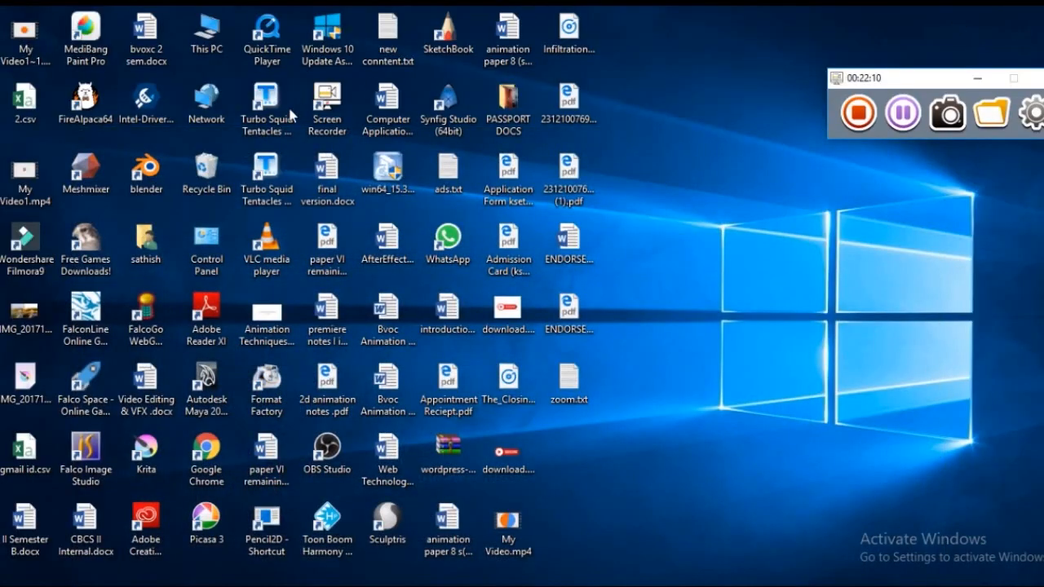
double_click(208, 41)
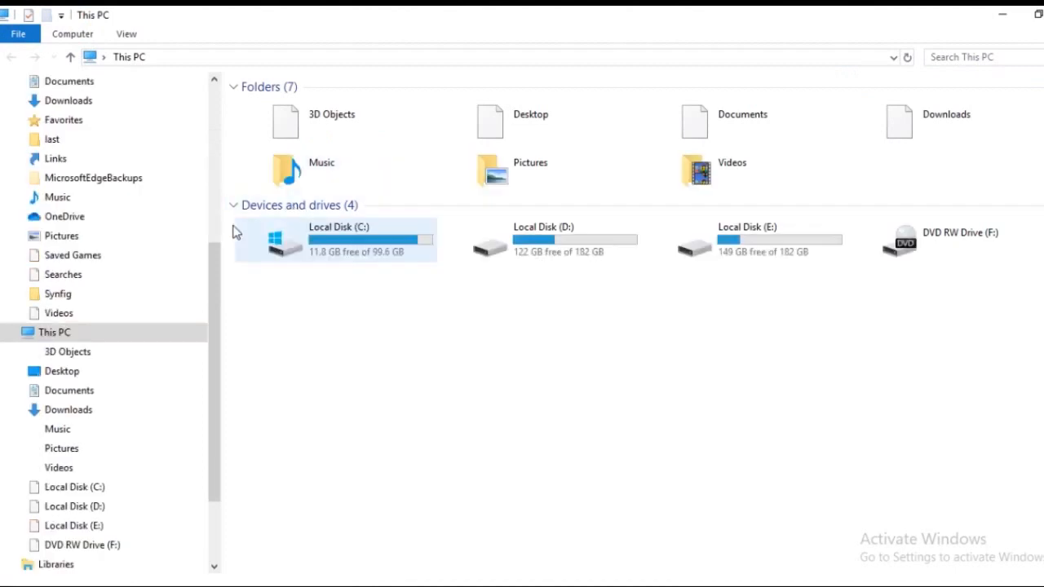
double_click(716, 242)
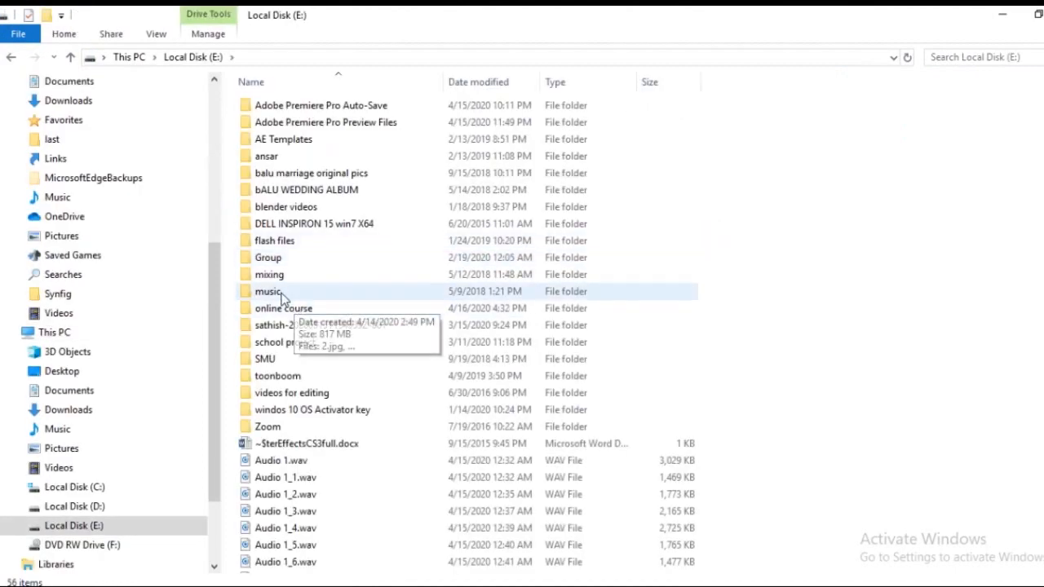
click(280, 306)
double_click(280, 307)
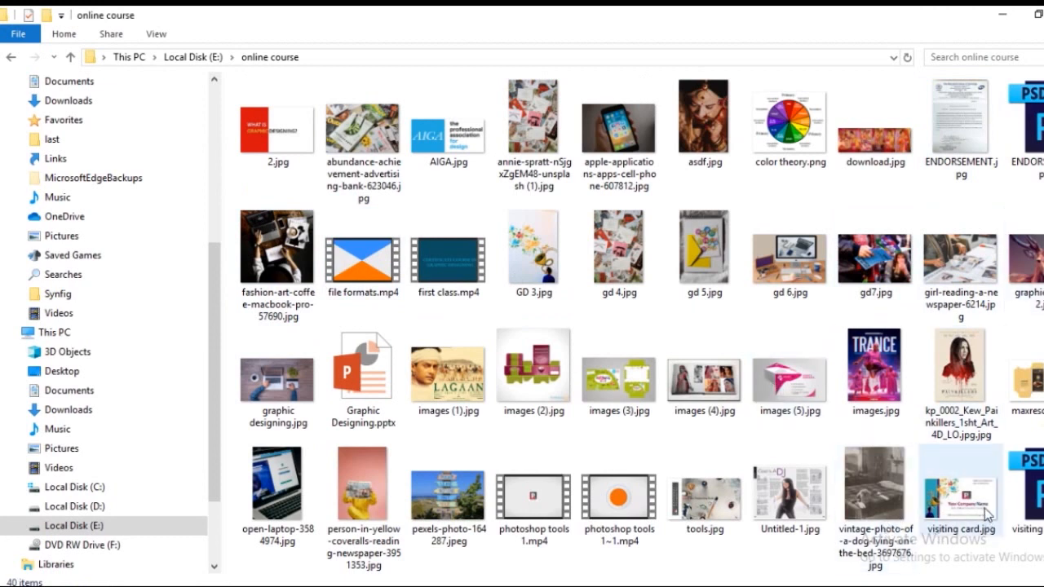
click(951, 506)
double_click(951, 508)
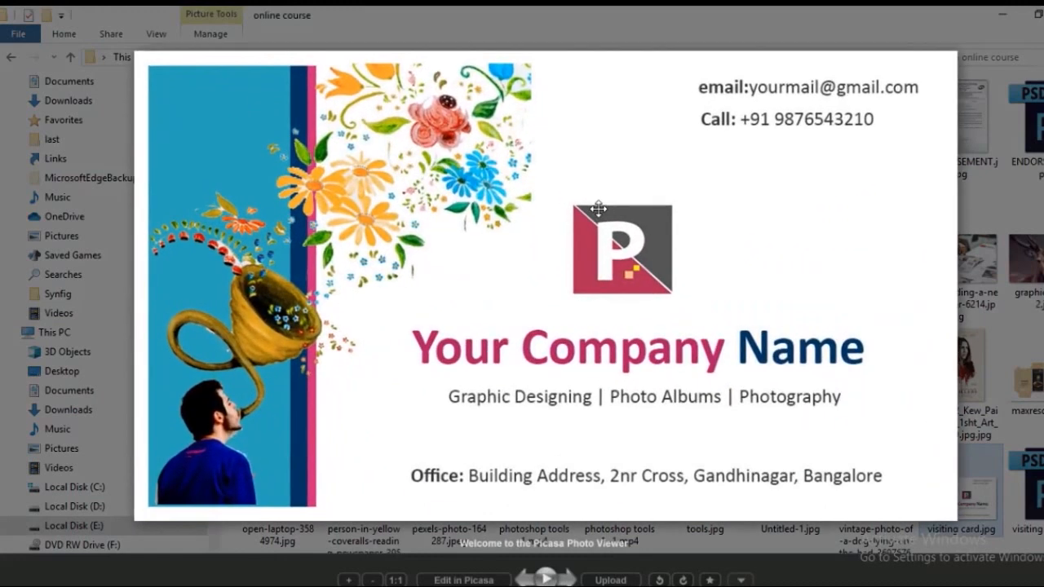